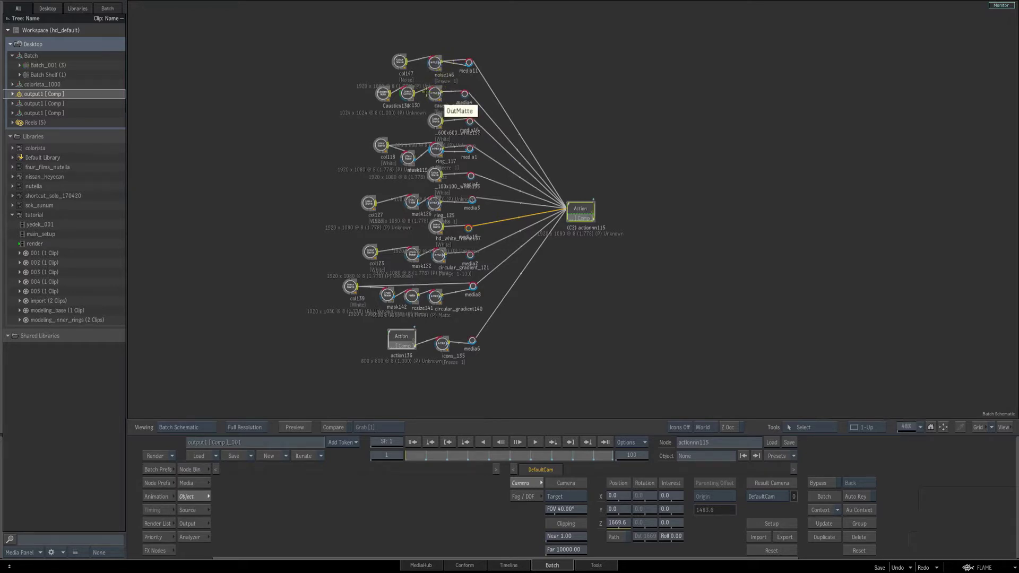
Step: View the results of the noise node and the caustics node in the batch setup one after the other
{"action": "left_click", "coordinate": [435, 63]}
{"action": "key", "text": "F4"}
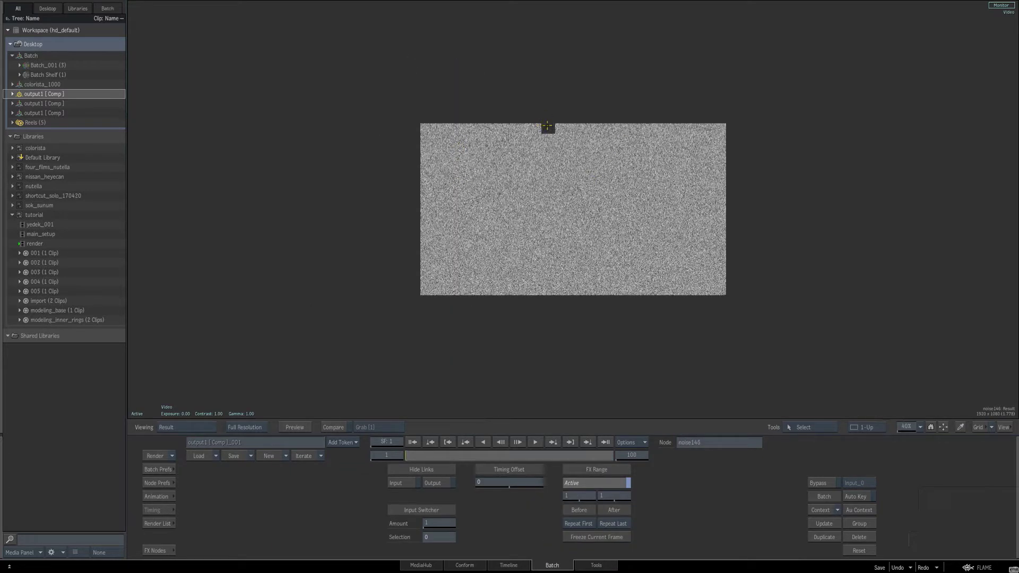
{"action": "key", "text": "Escape"}
{"action": "left_click", "coordinate": [434, 94]}
{"action": "key", "text": "F4"}
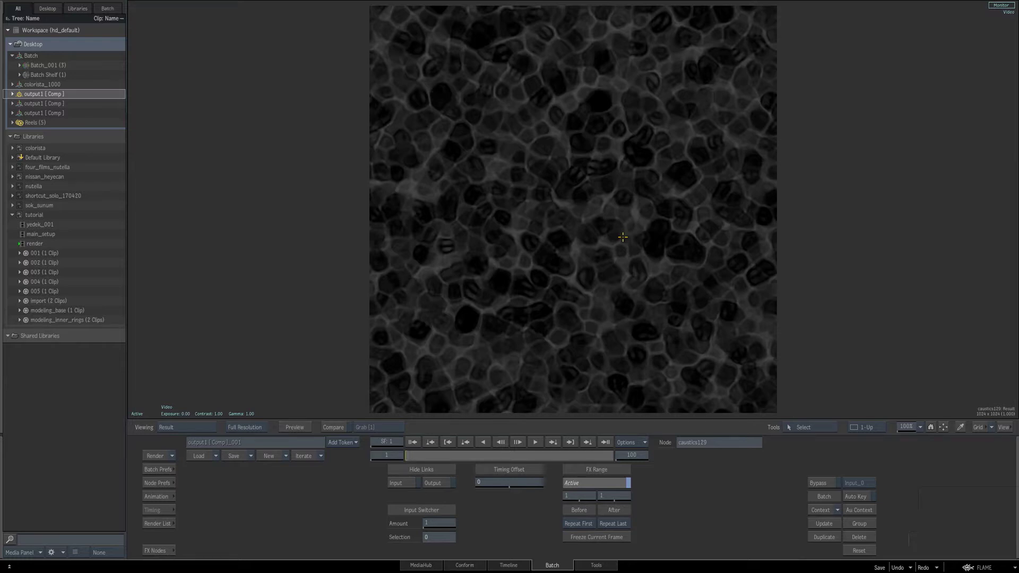
{"action": "key", "text": "Escape"}
Step: View the results of the ring_117 node and the white 100x100 colour source below it
{"action": "left_click", "coordinate": [439, 180]}
{"action": "key", "text": "F4"}
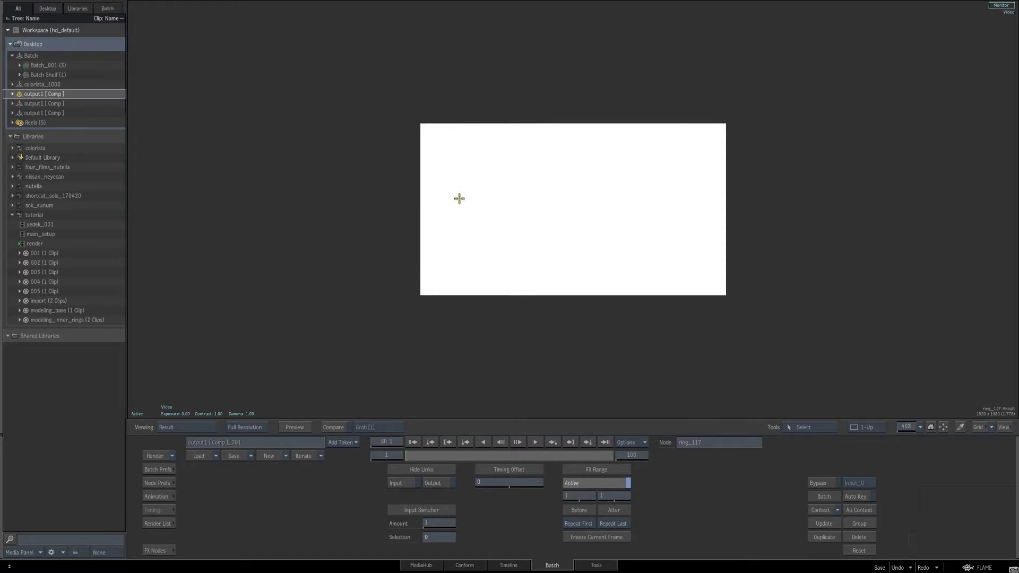
{"action": "key", "text": "F4"}
{"action": "left_click", "coordinate": [433, 177]}
{"action": "key", "text": "F4"}
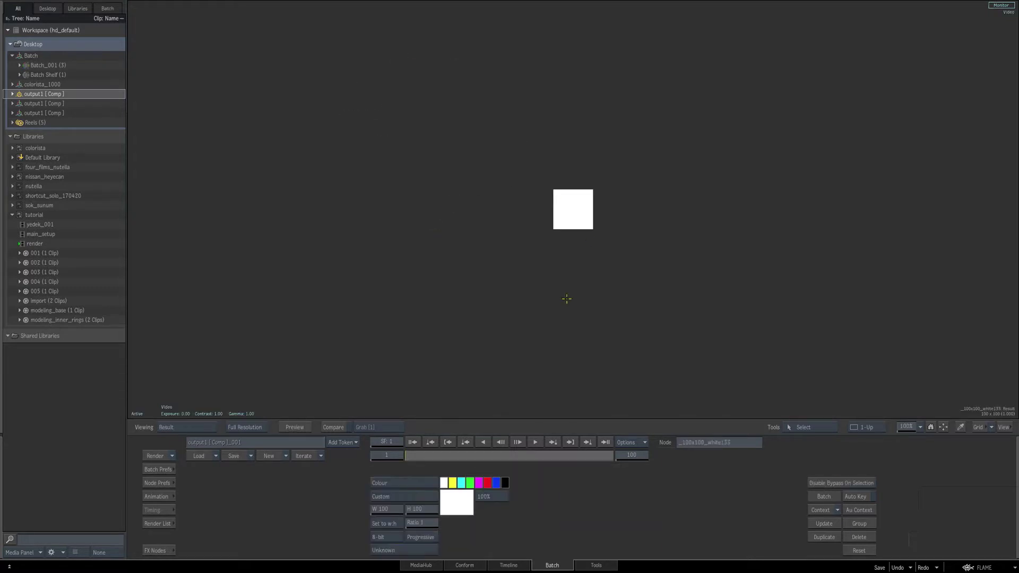
{"action": "key", "text": "Escape"}
Step: View the result of the ring_125 node and the matte of the circular_gradient_121 node
{"action": "left_click", "coordinate": [434, 203]}
{"action": "key", "text": "F4"}
{"action": "key", "text": "Escape"}
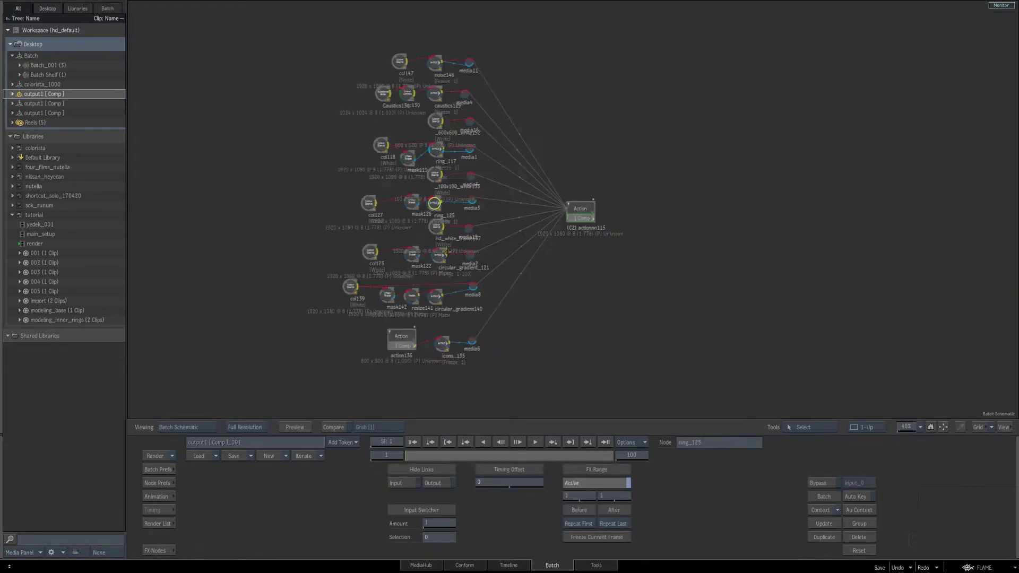
{"action": "left_click", "coordinate": [439, 255]}
{"action": "key", "text": "F4"}
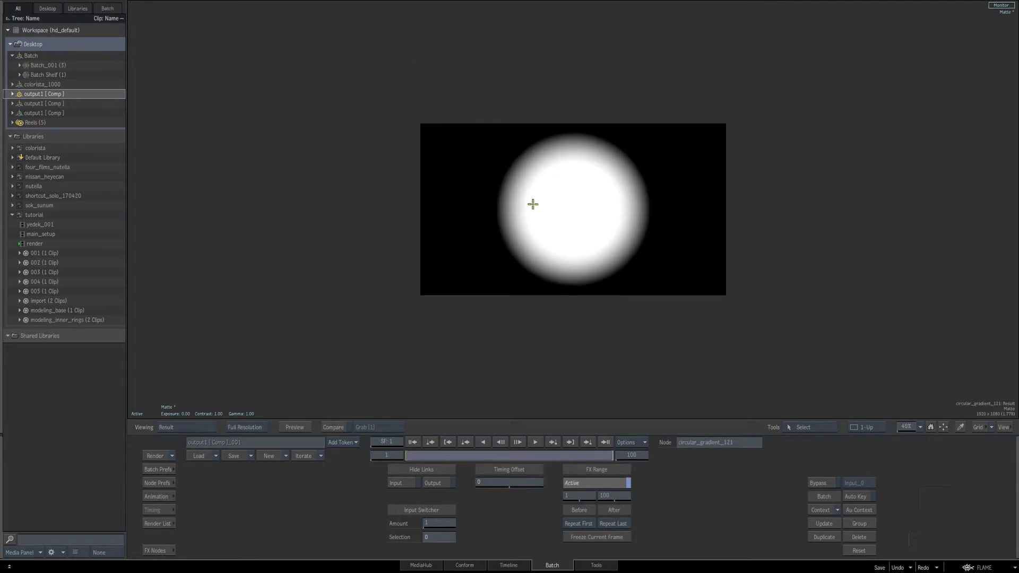
{"action": "key", "text": "F4"}
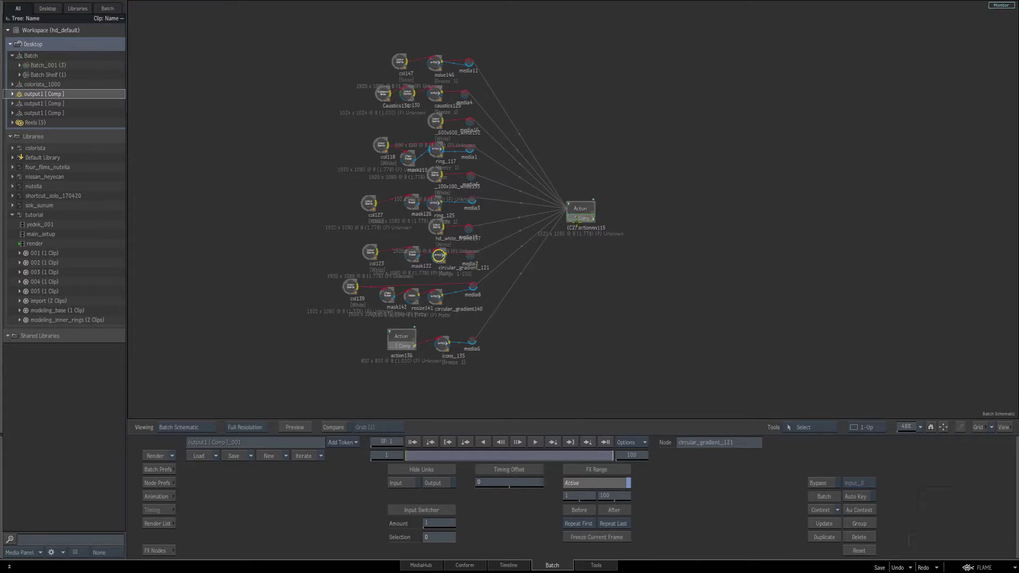
Step: Open the Action node's schematic and examine the base, base_inner and ring branches up close
{"action": "left_click", "coordinate": [580, 216]}
{"action": "double_click", "coordinate": [581, 214]}
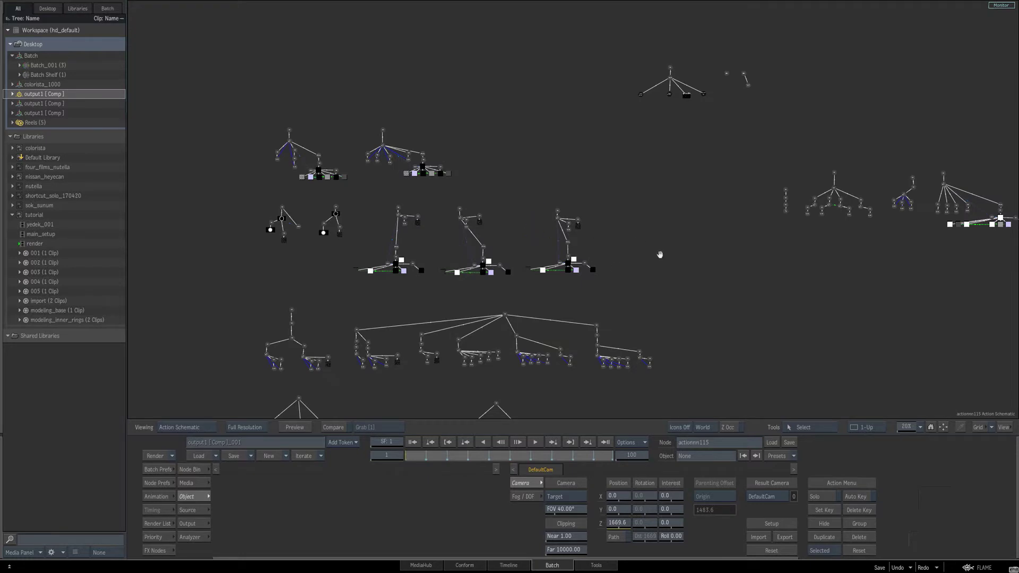
{"action": "middle_click_drag", "start_coordinate": [661, 253], "coordinate": [720, 211]}
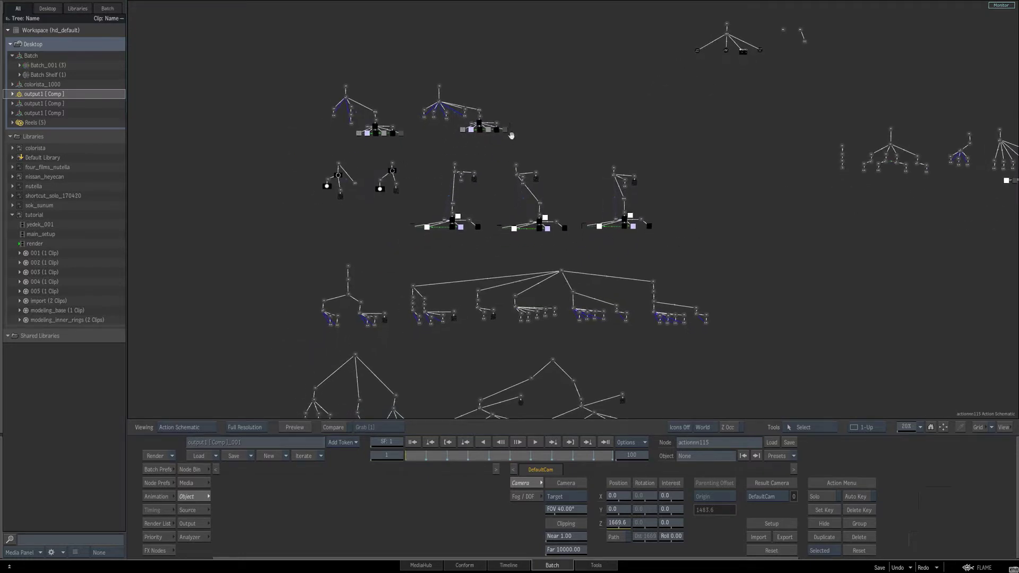
{"action": "middle_click_drag", "start_coordinate": [511, 138], "coordinate": [590, 150]}
{"action": "left_click_drag", "start_coordinate": [902, 427], "coordinate": [921, 413]}
{"action": "middle_click_drag", "start_coordinate": [911, 368], "coordinate": [934, 416]}
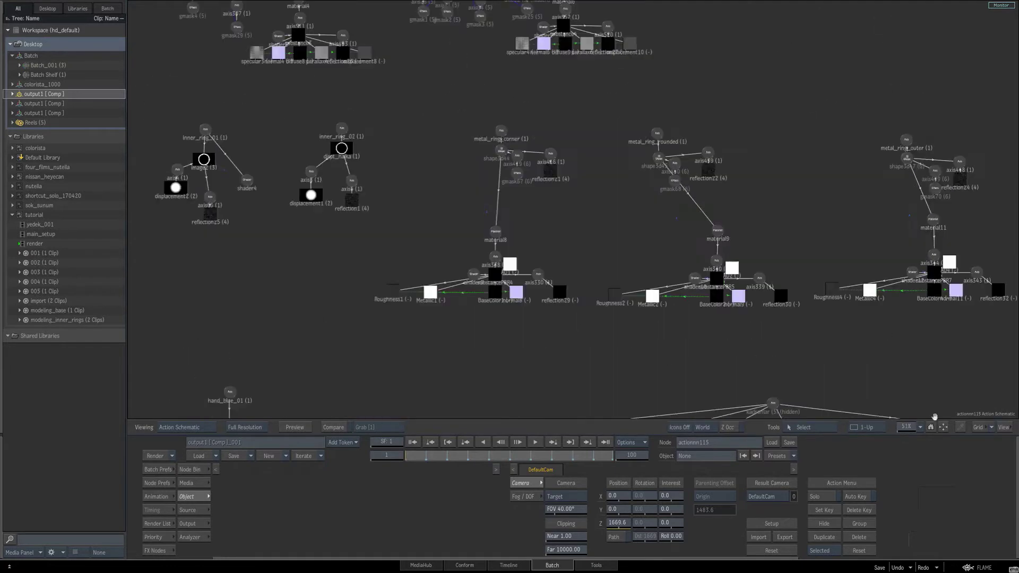
{"action": "middle_click_drag", "start_coordinate": [855, 280], "coordinate": [905, 397]}
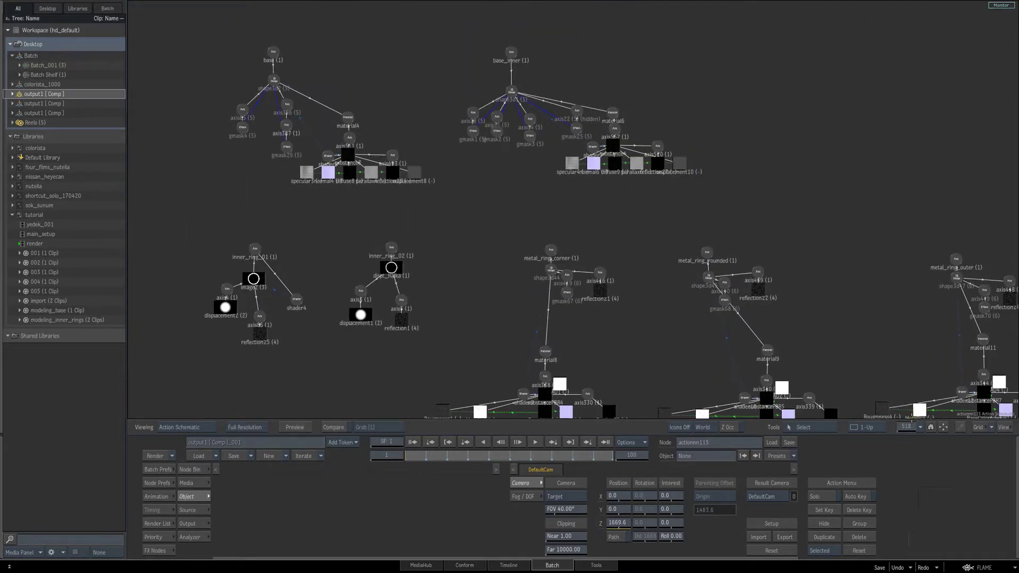
{"action": "left_click_drag", "start_coordinate": [909, 426], "coordinate": [903, 427]}
{"action": "middle_click_drag", "start_coordinate": [360, 93], "coordinate": [444, 95]}
{"action": "middle_click_drag", "start_coordinate": [723, 152], "coordinate": [797, 205]}
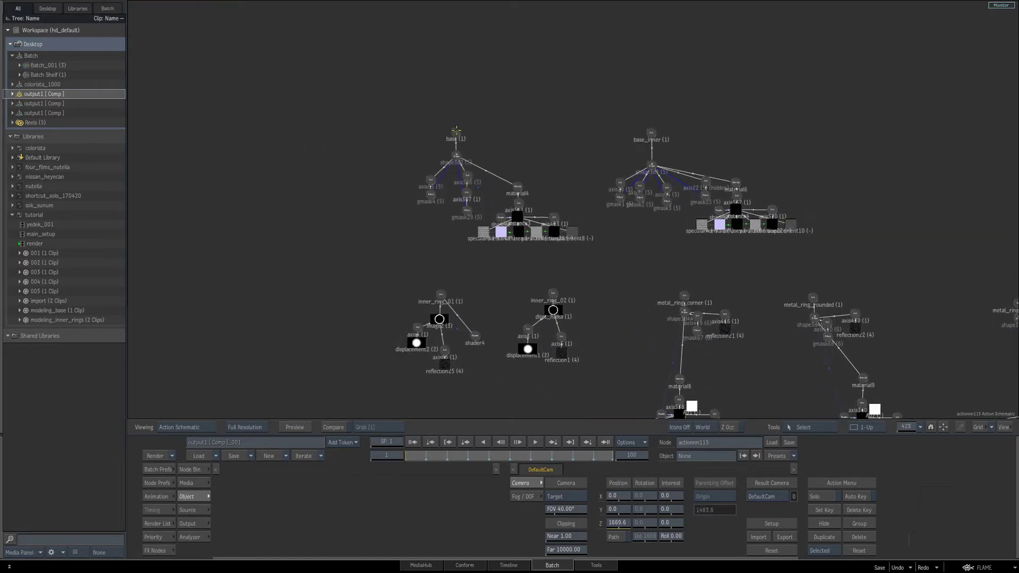
Step: Inspect the base and inner_ring_01 axis nodes, along with the neighbouring metal ring branches
{"action": "left_click_drag", "start_coordinate": [457, 132], "coordinate": [448, 135]}
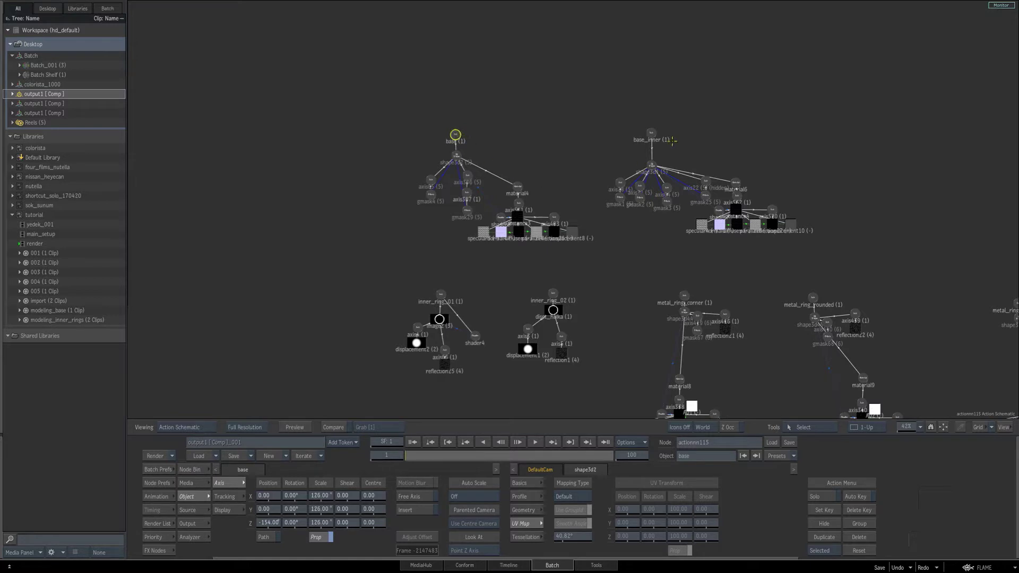
{"action": "middle_click_drag", "start_coordinate": [673, 250], "coordinate": [686, 260]}
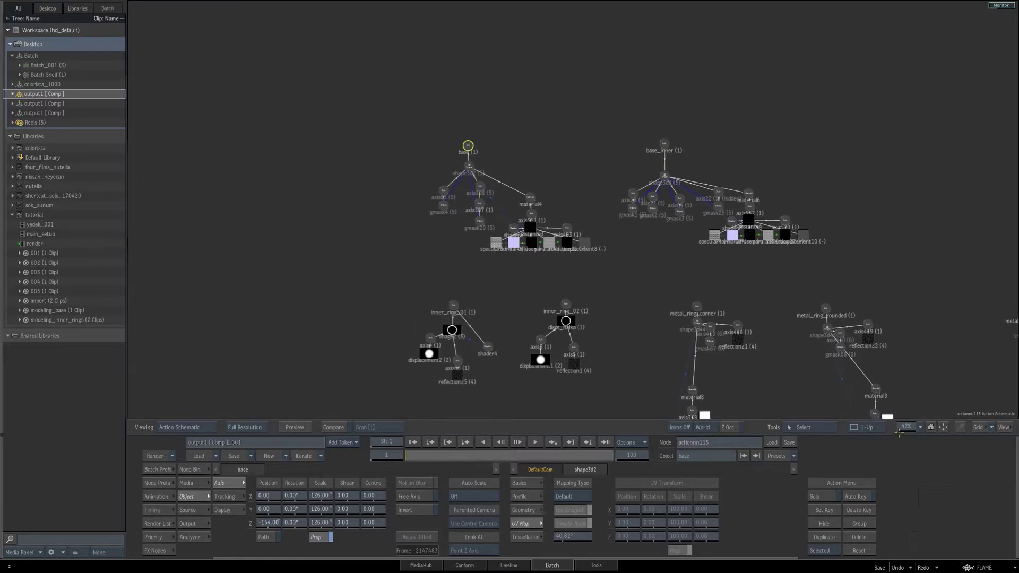
{"action": "left_click_drag", "start_coordinate": [905, 428], "coordinate": [915, 428]}
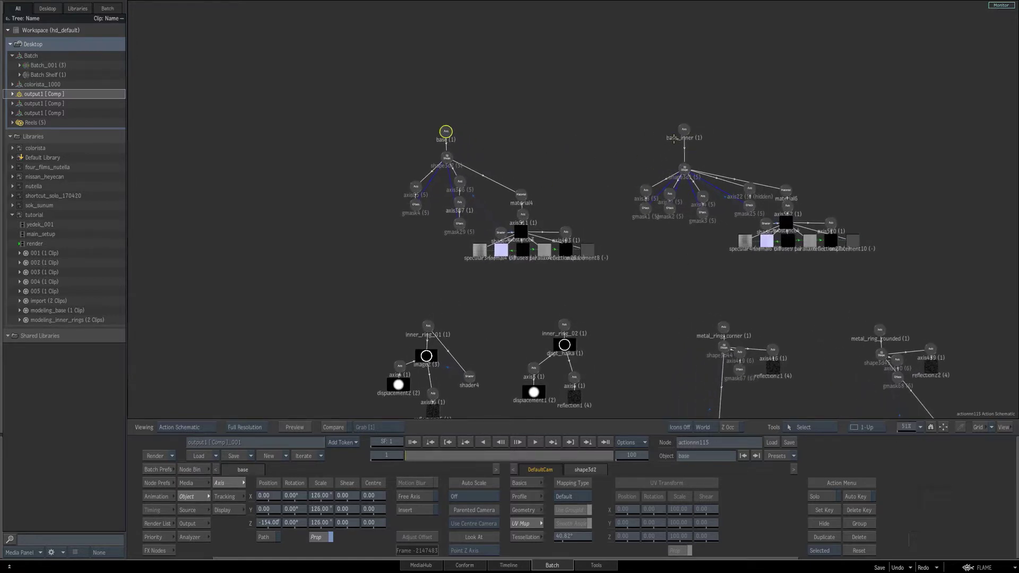
{"action": "middle_click_drag", "start_coordinate": [648, 318], "coordinate": [638, 131]}
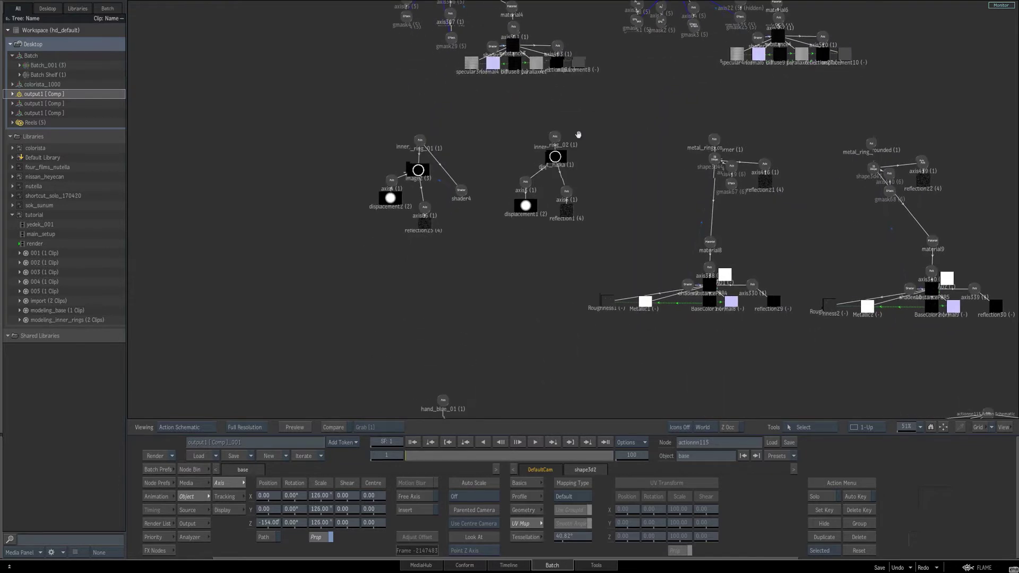
{"action": "left_click", "coordinate": [420, 137]}
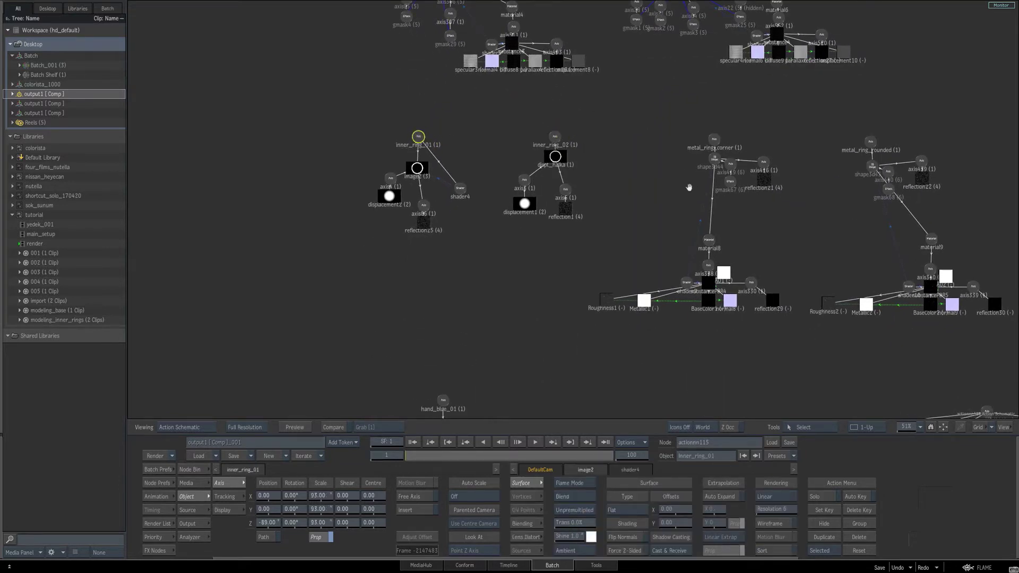
{"action": "middle_click_drag", "start_coordinate": [689, 187], "coordinate": [614, 183]}
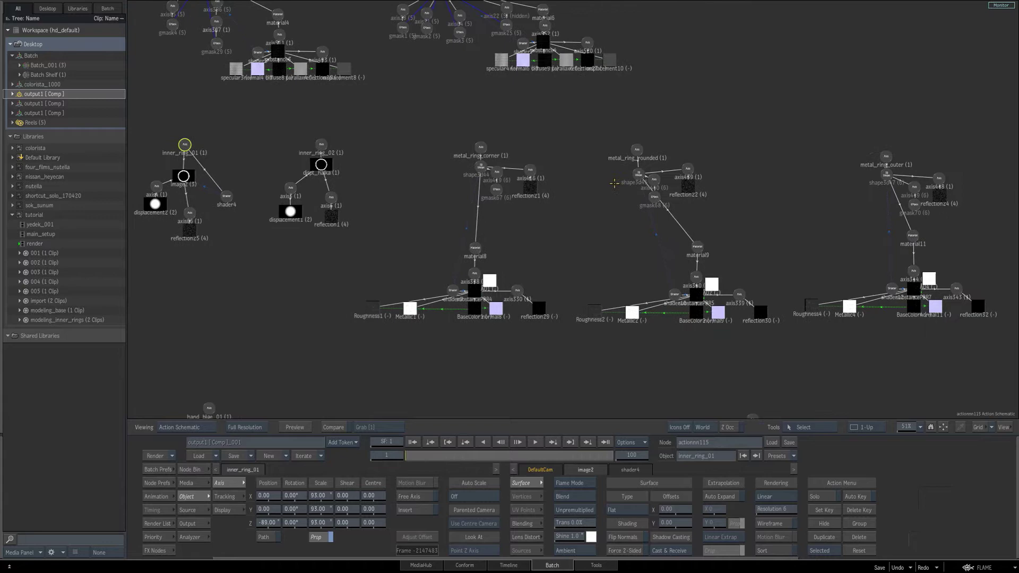
Step: Examine the needle, hand, knob and crown button branches further down the Action schematic
{"action": "middle_click_drag", "start_coordinate": [717, 231], "coordinate": [661, 160]}
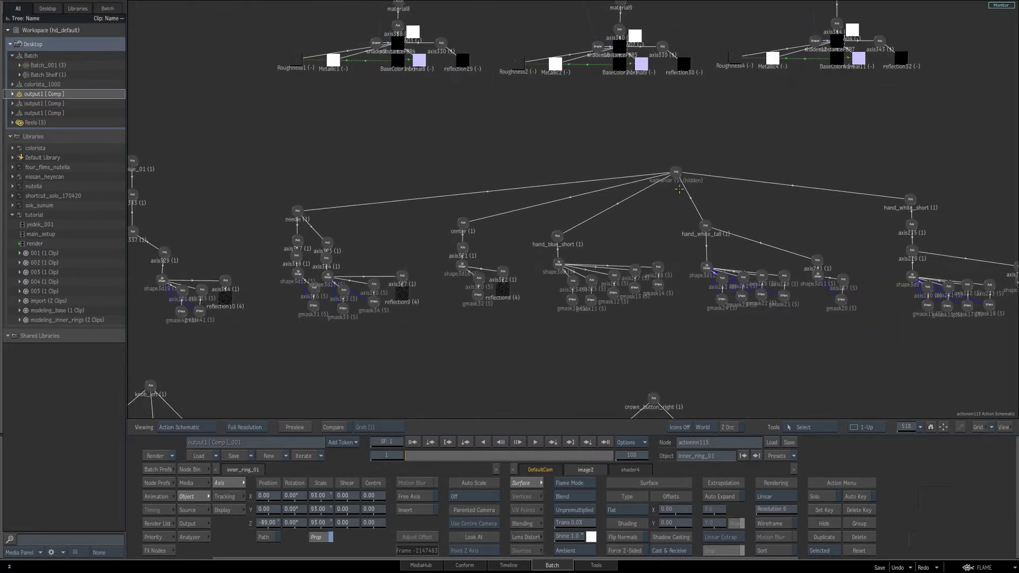
{"action": "middle_click_drag", "start_coordinate": [606, 255], "coordinate": [872, 233]}
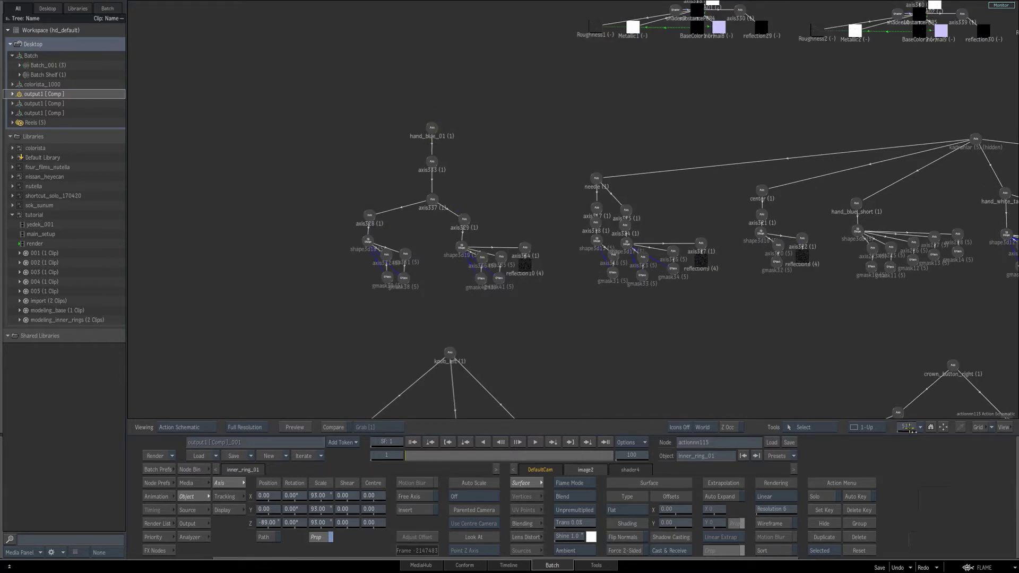
{"action": "left_click_drag", "start_coordinate": [911, 428], "coordinate": [892, 428]}
{"action": "middle_click_drag", "start_coordinate": [756, 364], "coordinate": [743, 273]}
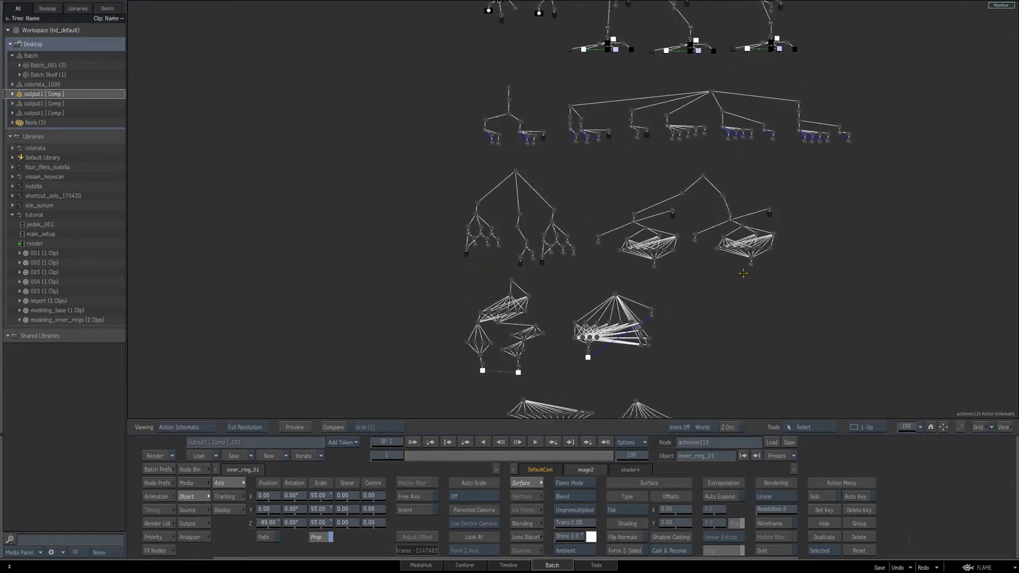
Step: Show the watch comp output, scrub the animation to frame 74 and return to the first frame
{"action": "key", "text": "F4"}
{"action": "left_click_drag", "start_coordinate": [911, 423], "coordinate": [922, 402]}
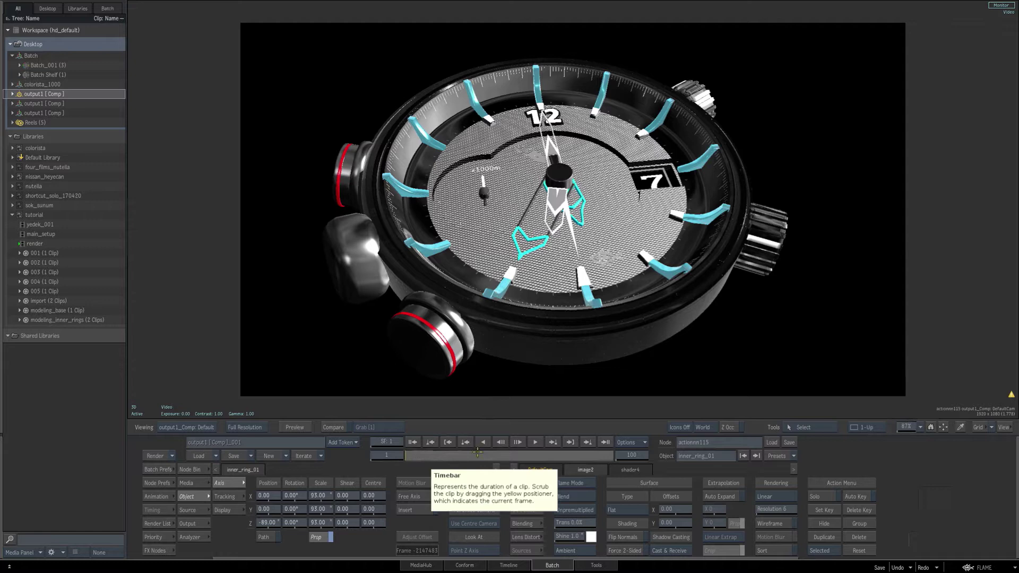
{"action": "left_click", "coordinate": [552, 441]}
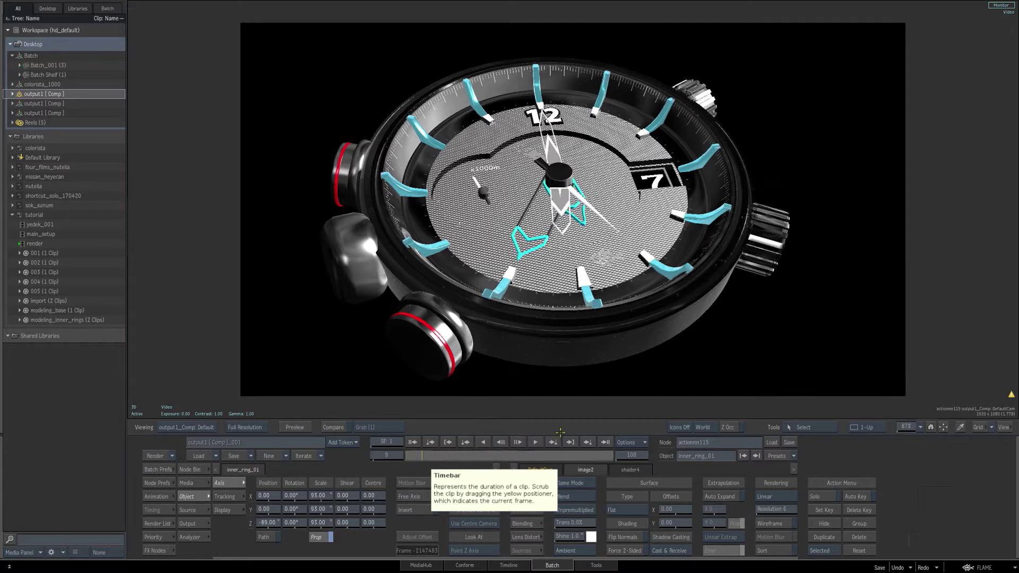
{"action": "left_click_drag", "start_coordinate": [425, 457], "coordinate": [557, 457]}
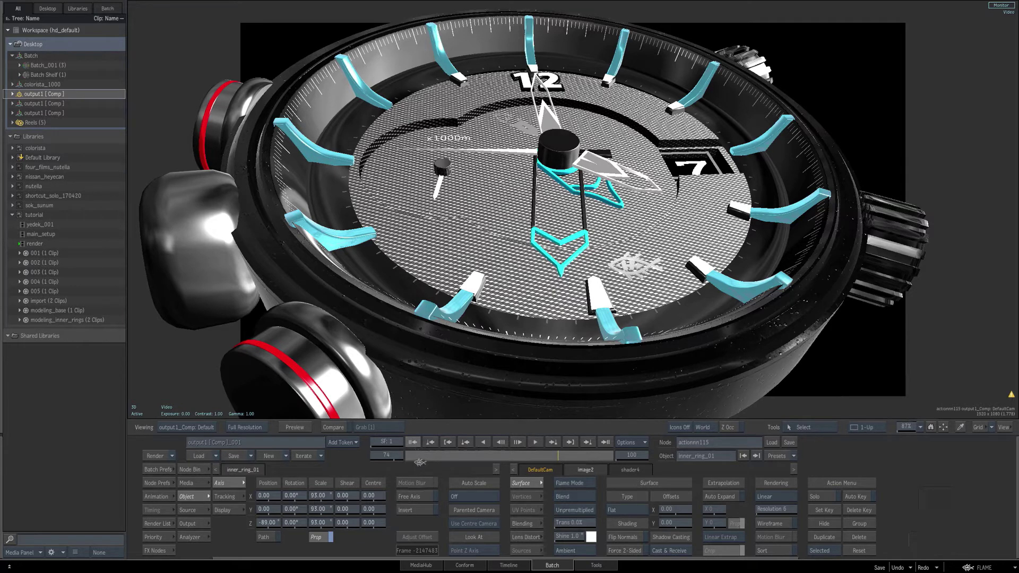
{"action": "key", "text": "Home"}
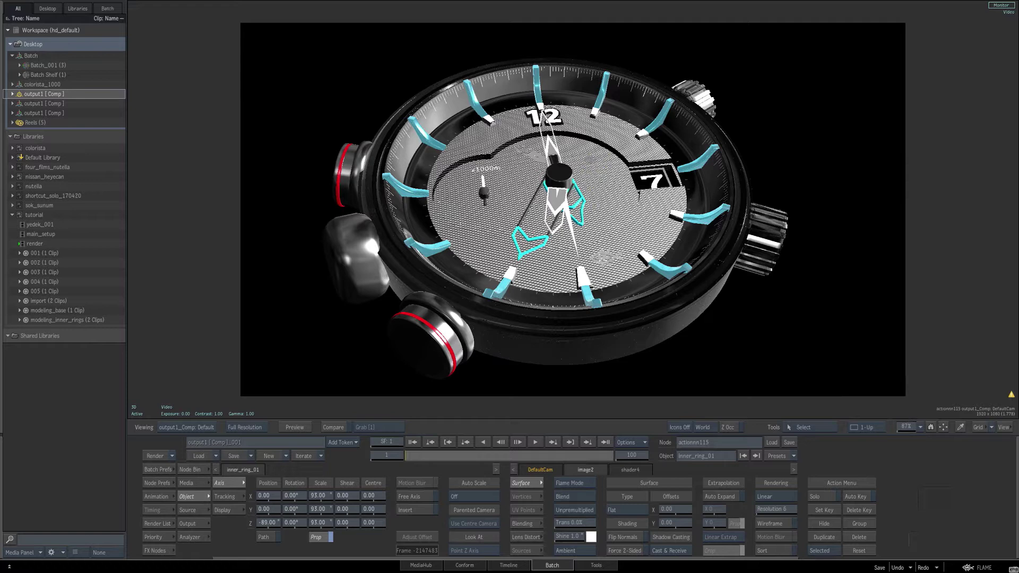
Step: Return to the Action schematic and locate the camera and light nodes above the model branches
{"action": "key", "text": "F8"}
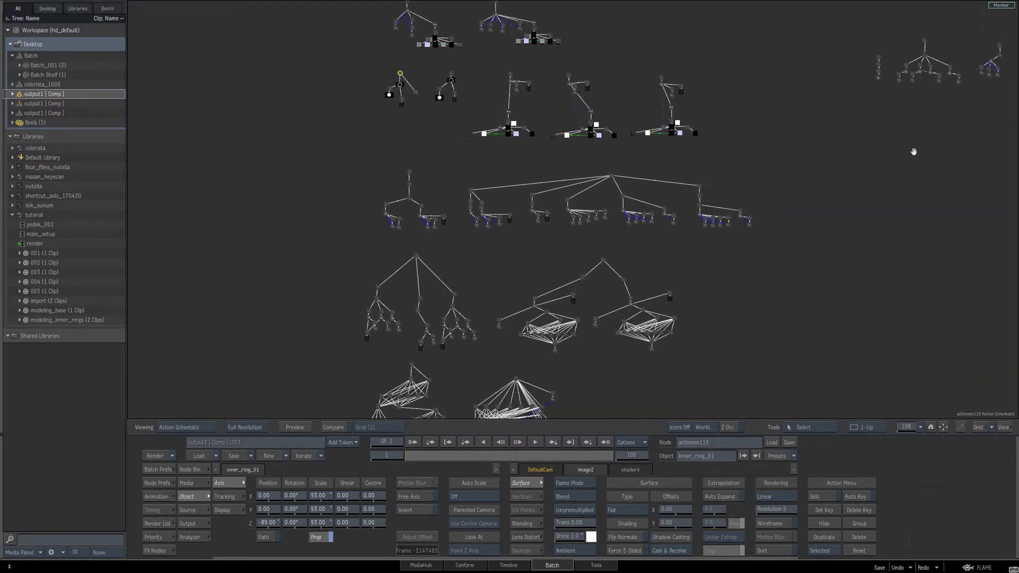
{"action": "left_click_drag", "start_coordinate": [913, 153], "coordinate": [575, 347]}
{"action": "left_click_drag", "start_coordinate": [633, 182], "coordinate": [699, 190]}
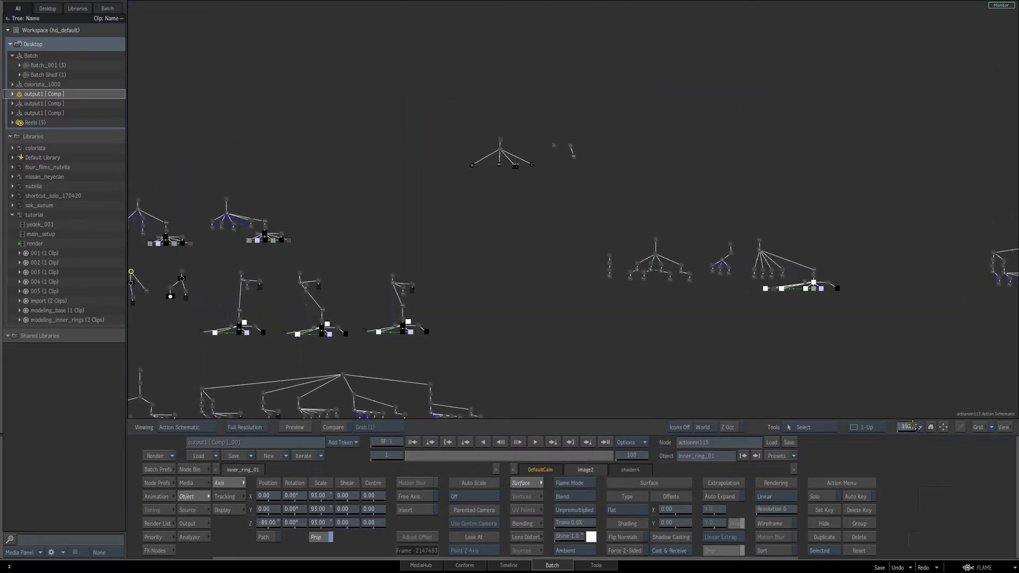
{"action": "left_click_drag", "start_coordinate": [905, 426], "coordinate": [922, 427]}
{"action": "left_click_drag", "start_coordinate": [760, 231], "coordinate": [844, 319]}
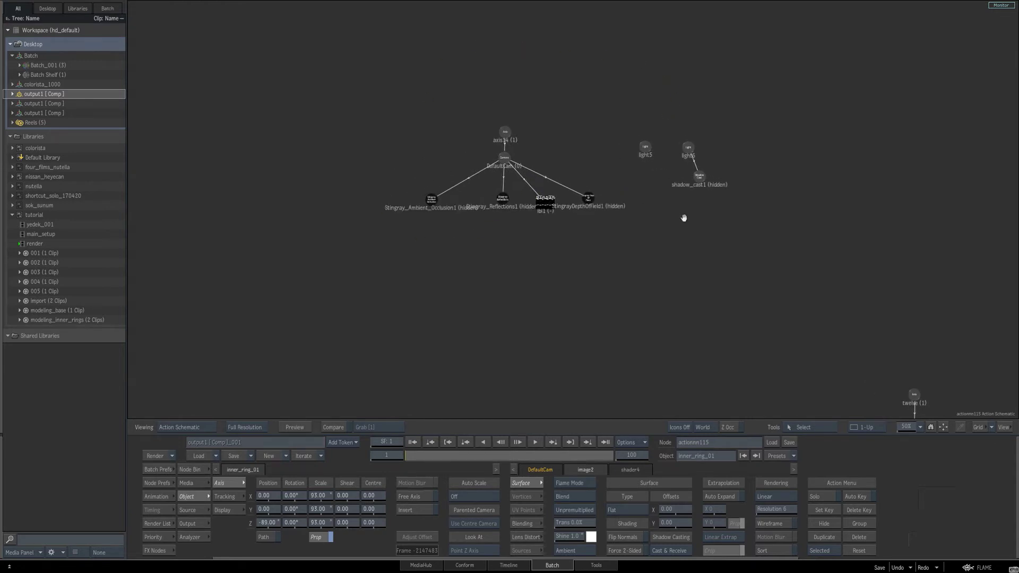
{"action": "scroll", "coordinate": [603, 239], "scroll_direction": "down", "scroll_amount": 5}
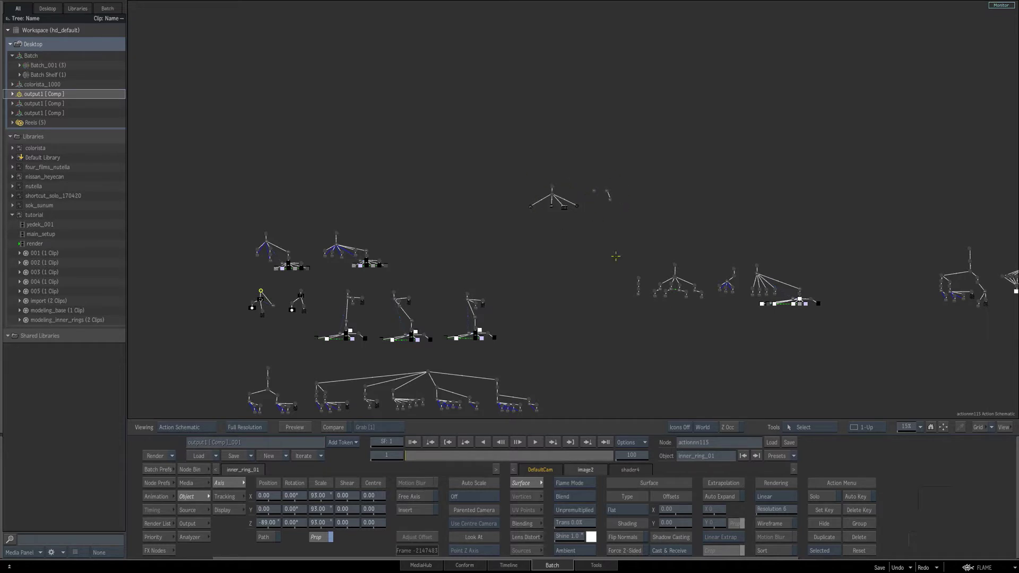
Step: Inspect the settings of the DefaultCam camera and its parent axis14, leaving DefaultCam selected
{"action": "left_click_drag", "start_coordinate": [906, 427], "coordinate": [932, 427]}
{"action": "left_click_drag", "start_coordinate": [531, 265], "coordinate": [559, 280]}
{"action": "left_click", "coordinate": [513, 156]}
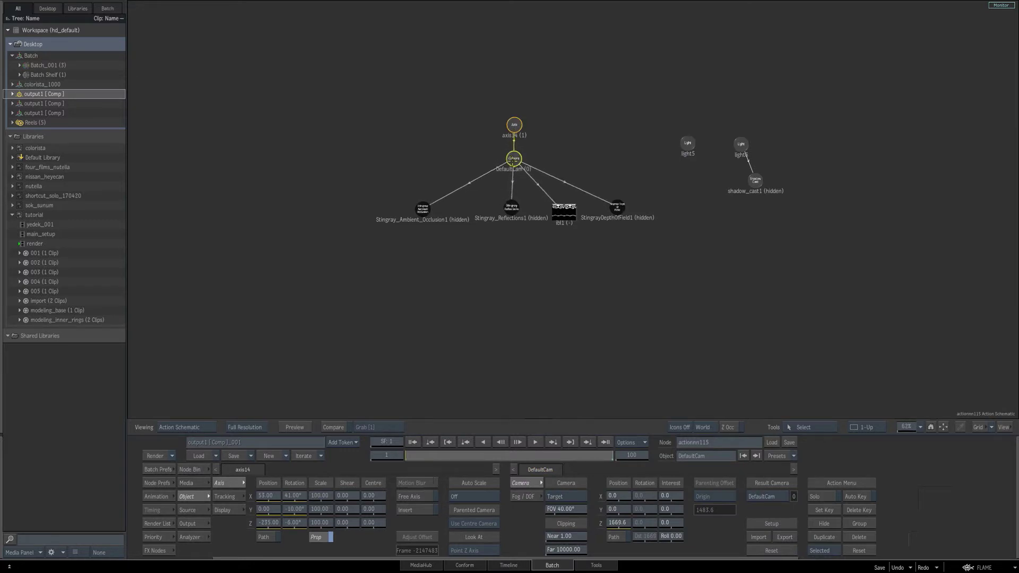
{"action": "left_click", "coordinate": [515, 126]}
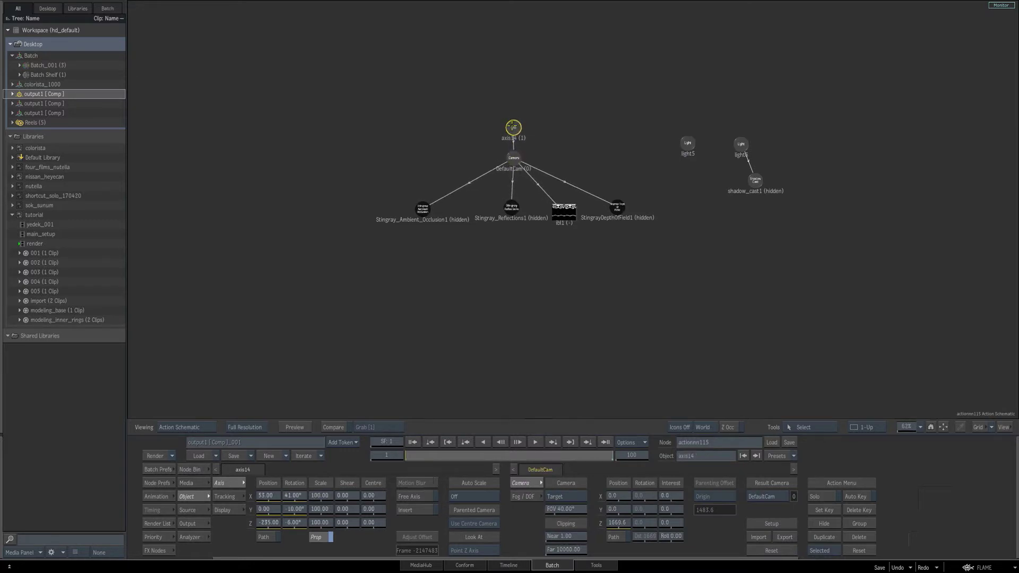
{"action": "left_click", "coordinate": [512, 157]}
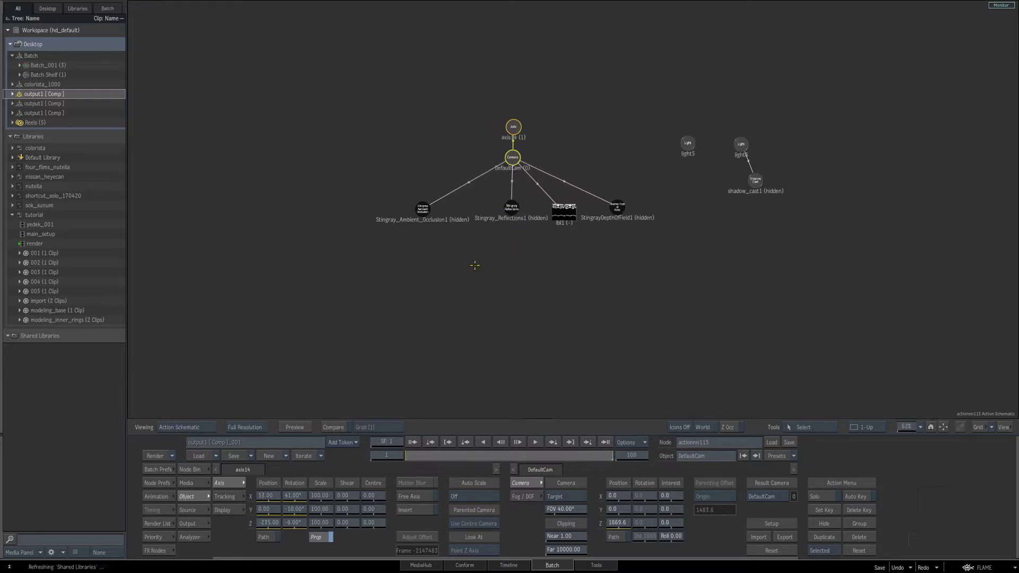
Step: View the watch comp from the camera and from the Side view, turn on the icons and scrub to frame 74
{"action": "key", "text": "F4"}
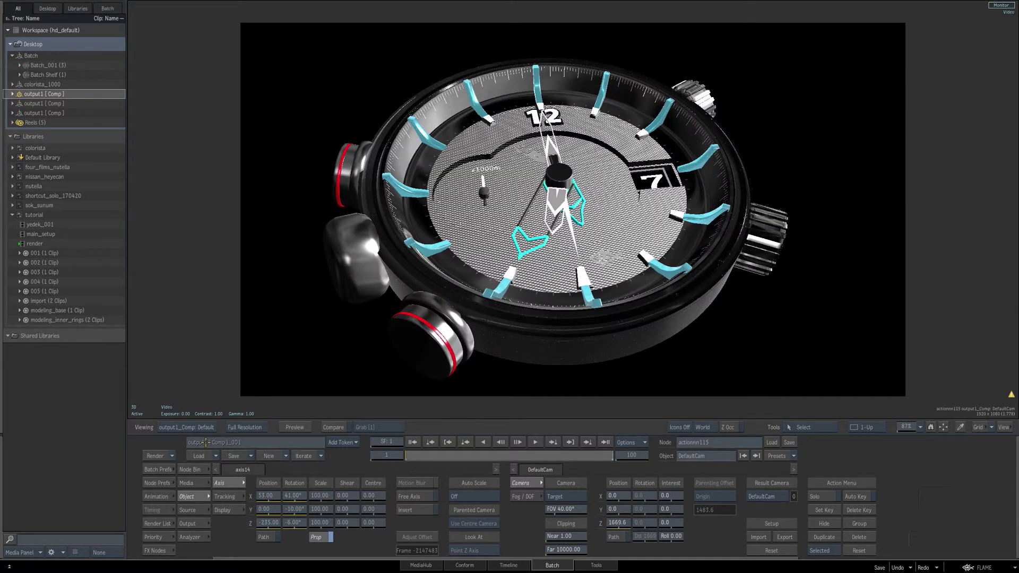
{"action": "left_click", "coordinate": [201, 428]}
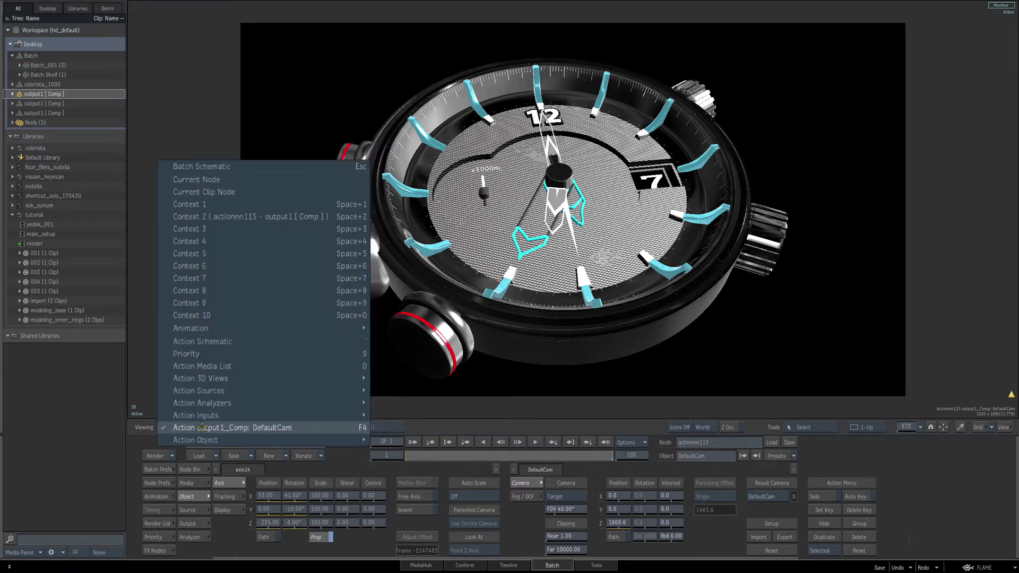
{"action": "mouse_move", "coordinate": [223, 380]}
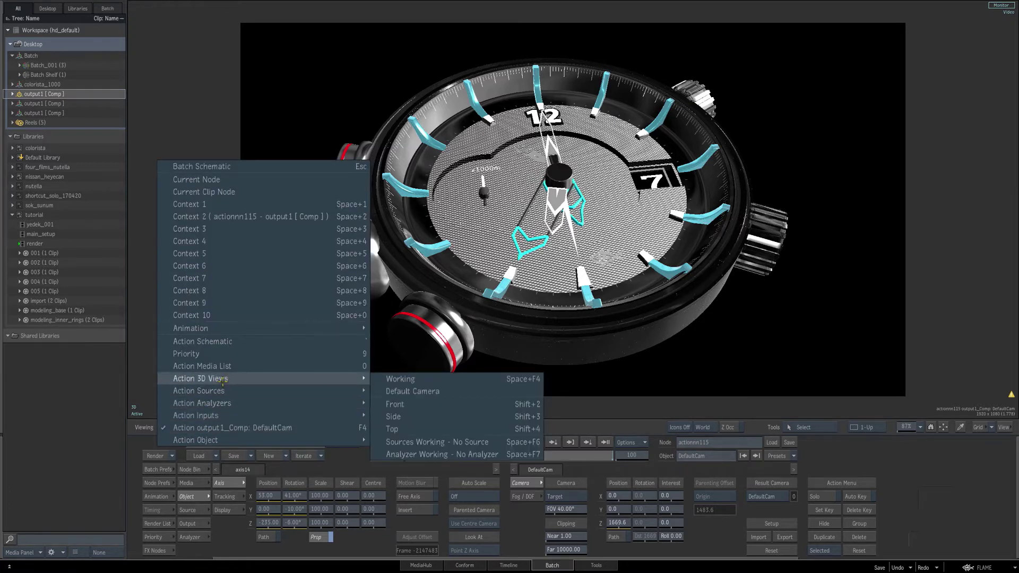
{"action": "left_click", "coordinate": [411, 417]}
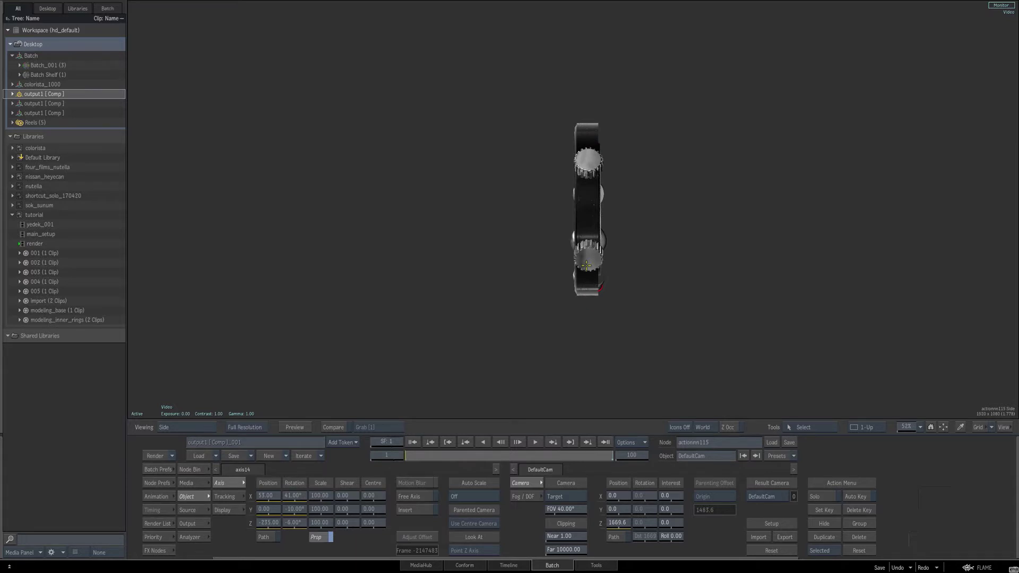
{"action": "key", "text": "shift+i"}
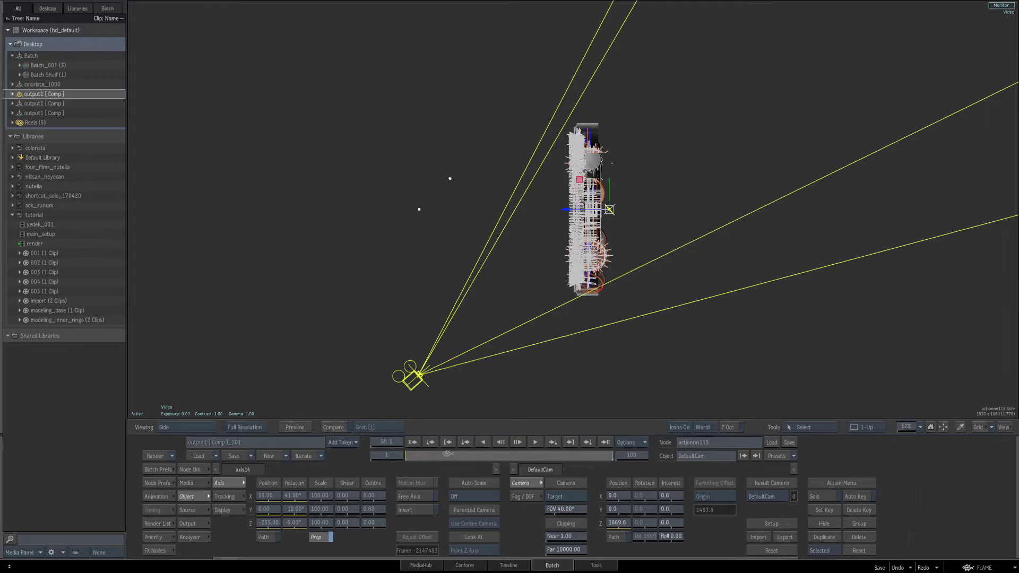
{"action": "left_click_drag", "start_coordinate": [456, 455], "coordinate": [554, 446]}
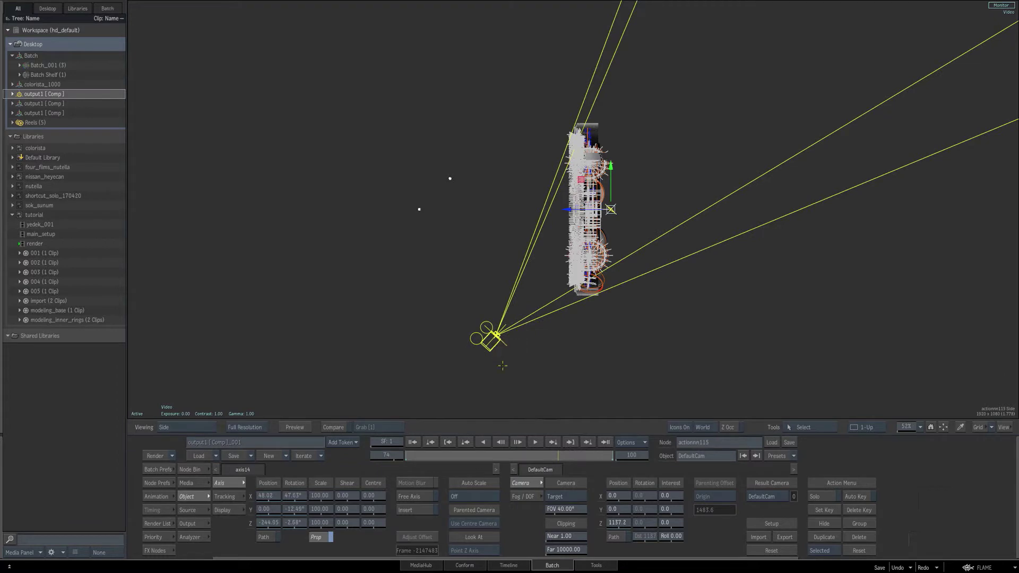
Step: Set up a two-up layout with the Side view next to the DefaultCam comp output
{"action": "key", "text": "alt+2"}
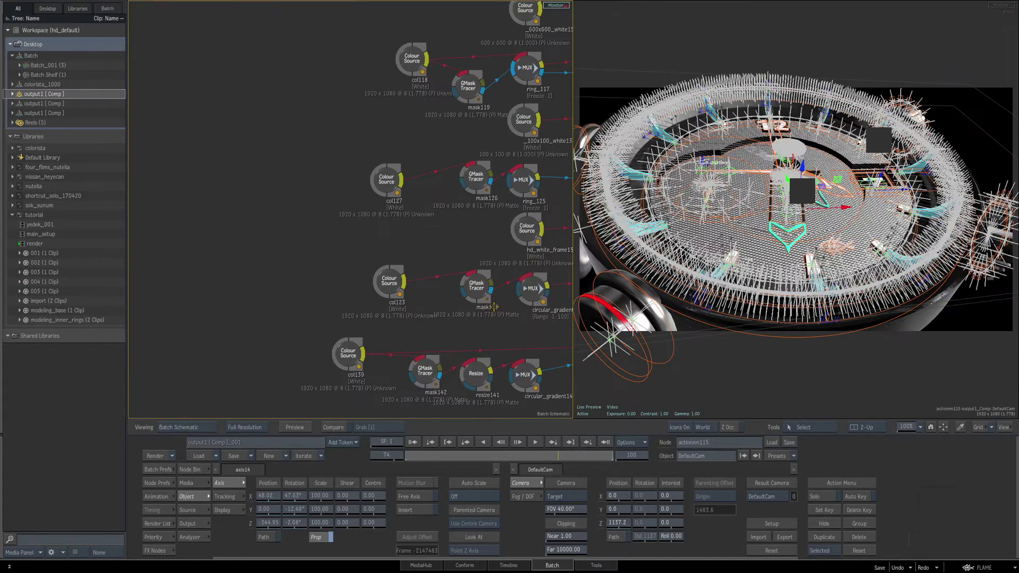
{"action": "key", "text": "F4"}
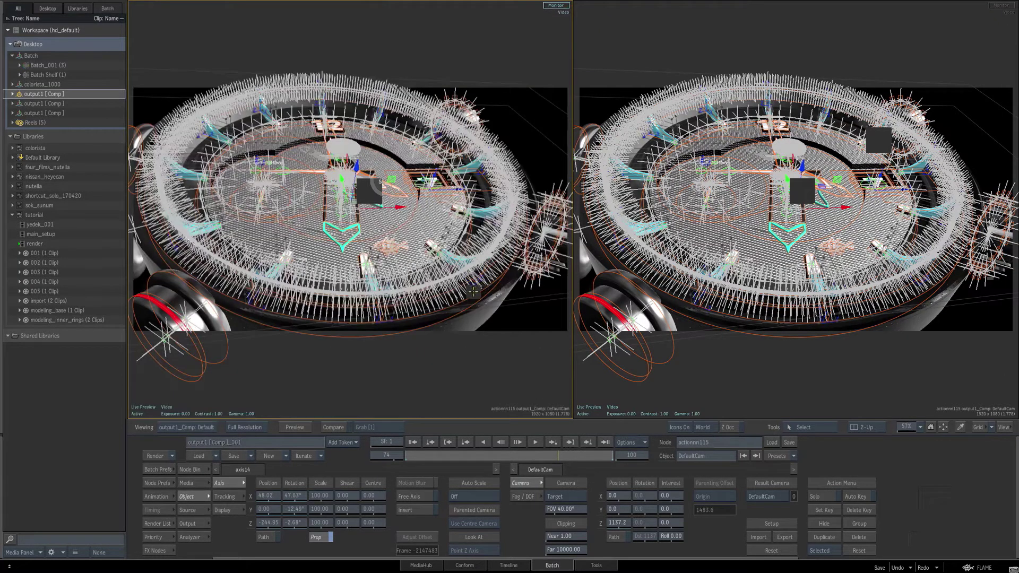
{"action": "key", "text": "F8"}
{"action": "left_click", "coordinate": [179, 427]}
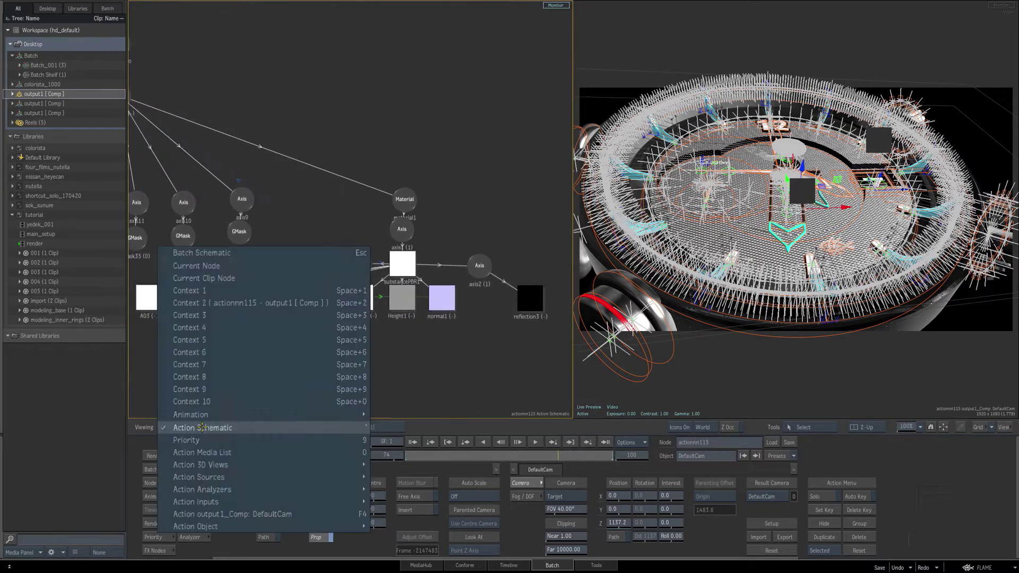
{"action": "mouse_move", "coordinate": [239, 489]}
{"action": "mouse_move", "coordinate": [312, 469]}
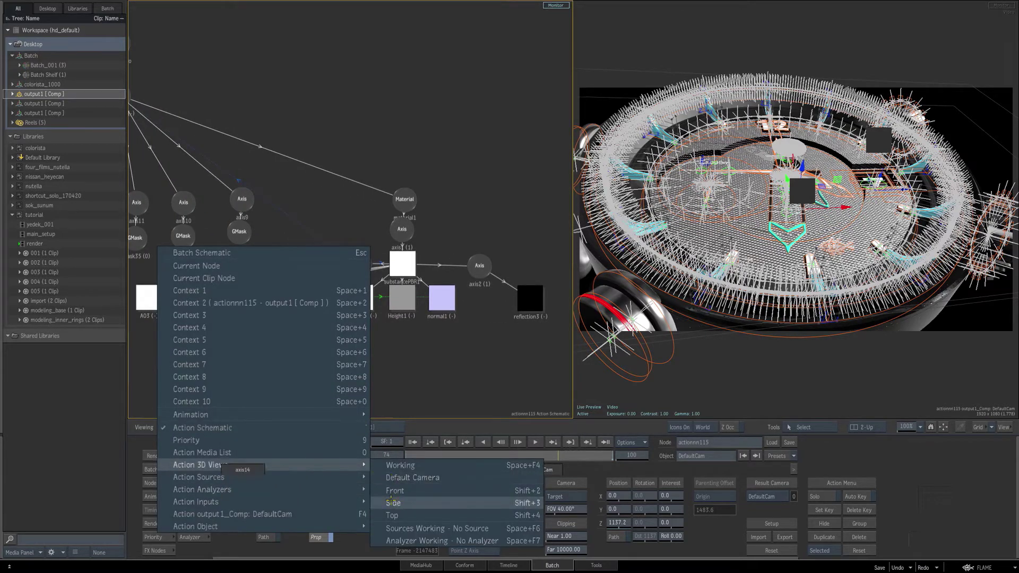
{"action": "left_click", "coordinate": [414, 501]}
{"action": "key", "text": "F3"}
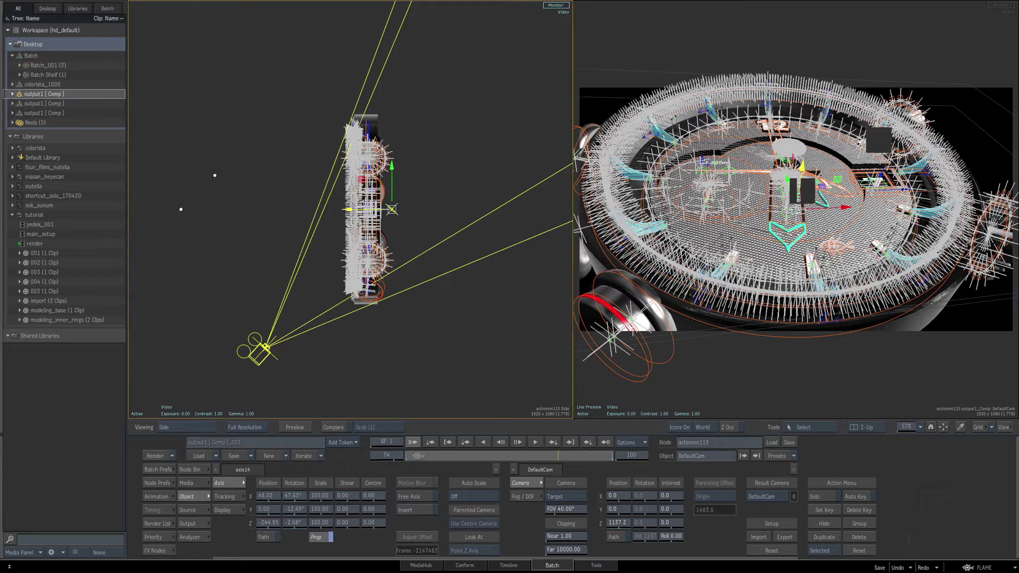
Step: Scrub the camera animation from frame 1 to frame 92 and limit the icons to the selected object
{"action": "left_click", "coordinate": [423, 456]}
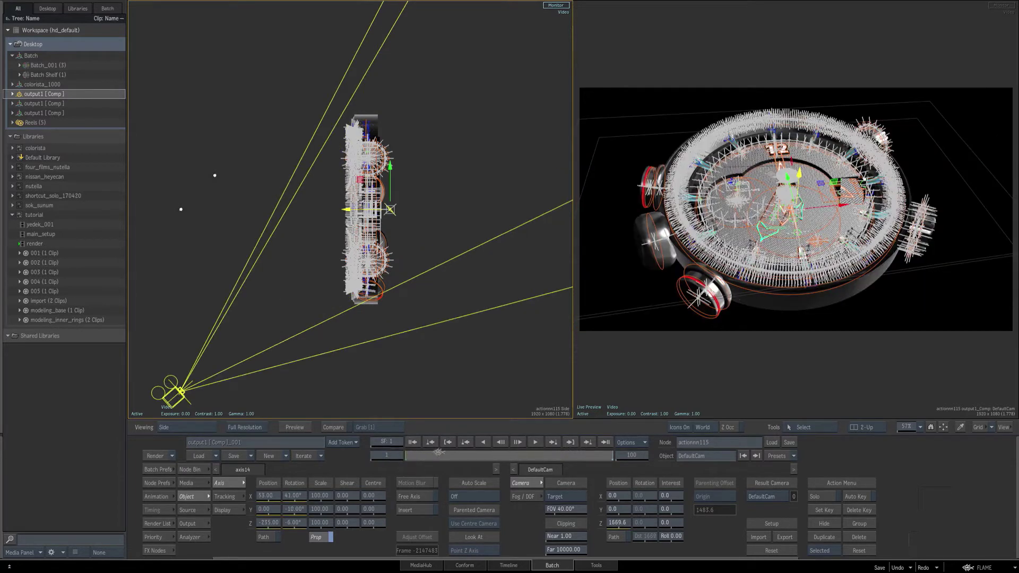
{"action": "left_click_drag", "start_coordinate": [466, 452], "coordinate": [598, 441]}
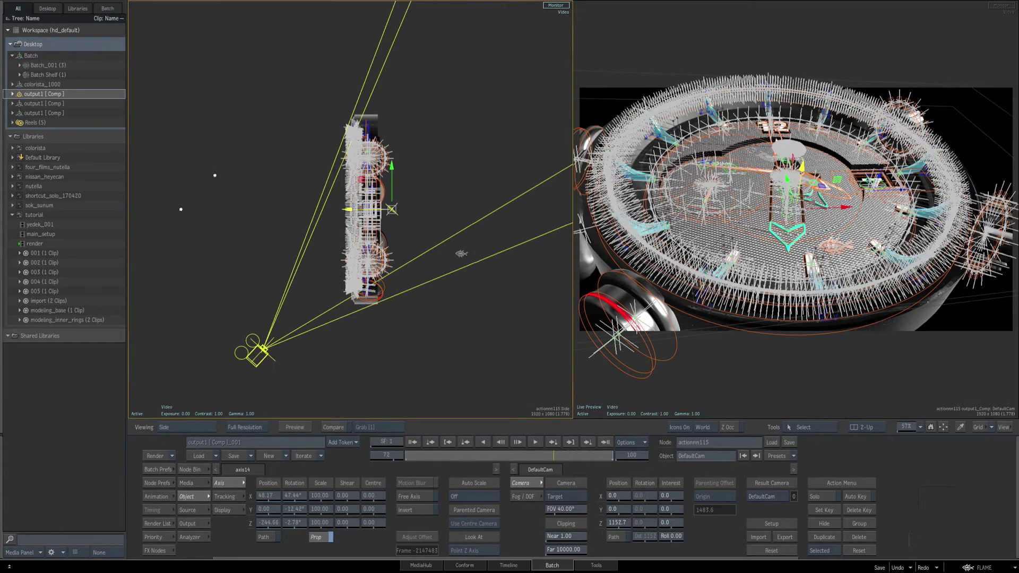
{"action": "key", "text": "ctrl+i"}
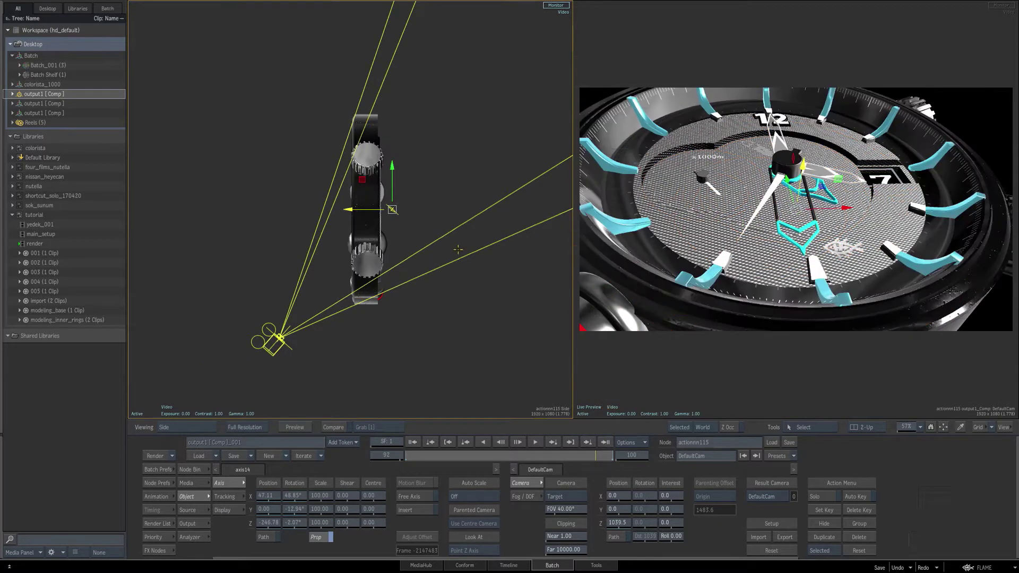
Step: Return to a single-view Batch schematic and load the axis_anim batch setup, replacing the existing item
{"action": "key", "text": "alt+1"}
{"action": "key", "text": "F4"}
{"action": "key", "text": "Escape"}
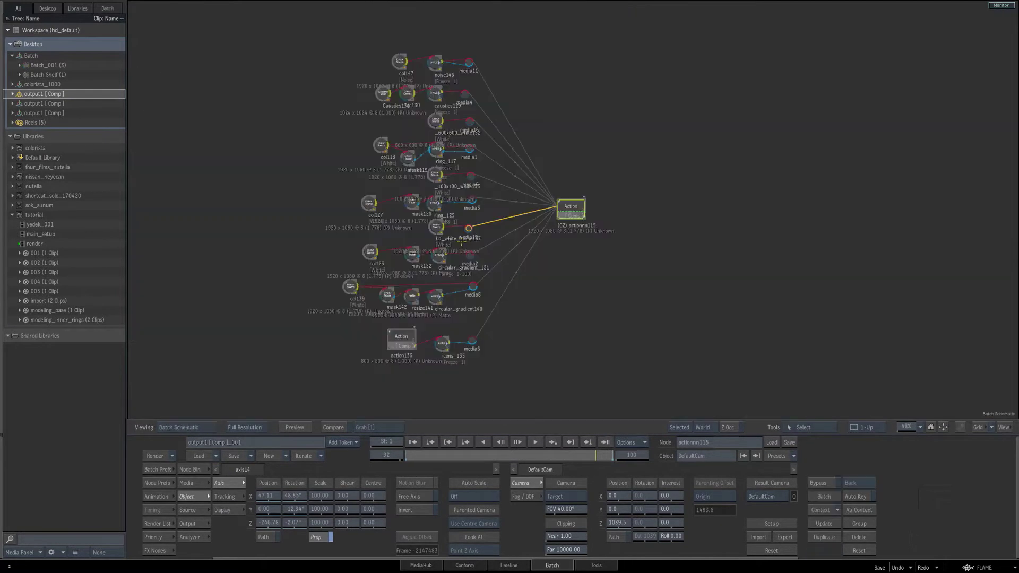
{"action": "left_click", "coordinate": [199, 456]}
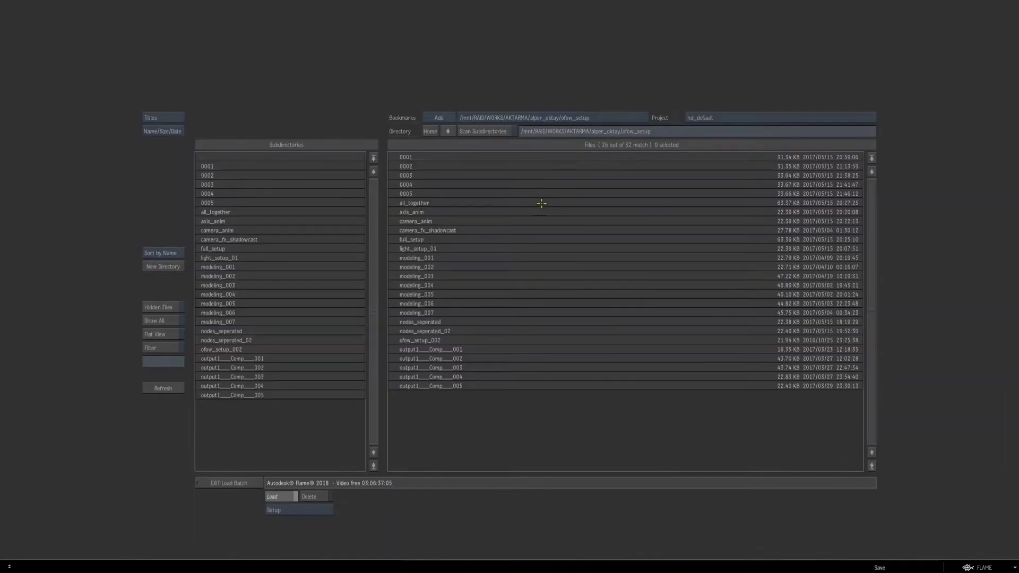
{"action": "double_click", "coordinate": [437, 211]}
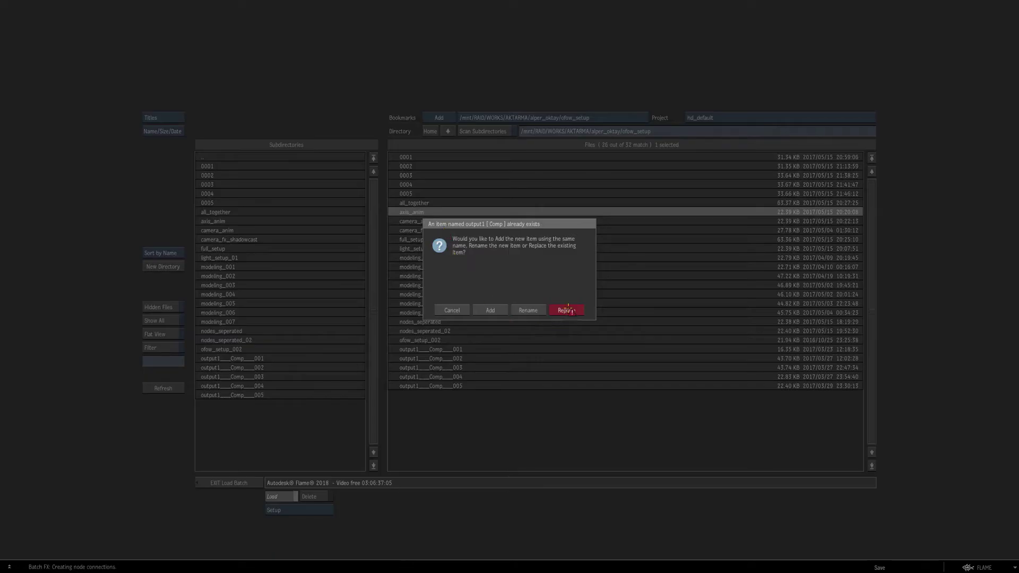
{"action": "left_click", "coordinate": [563, 309]}
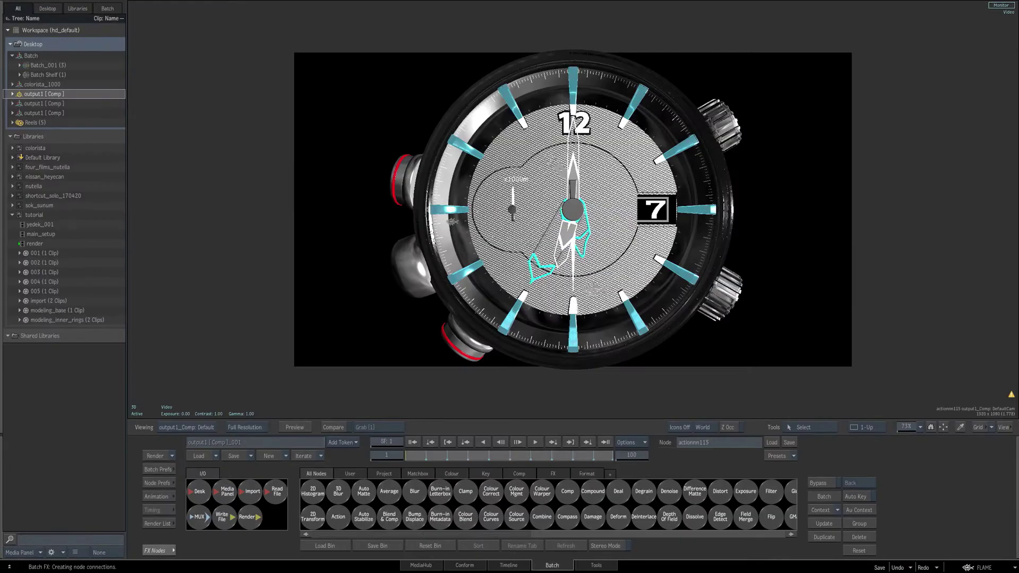
Step: Delete the parent axis above DefaultCam in the Action schematic and open the camera's settings
{"action": "key", "text": "grave"}
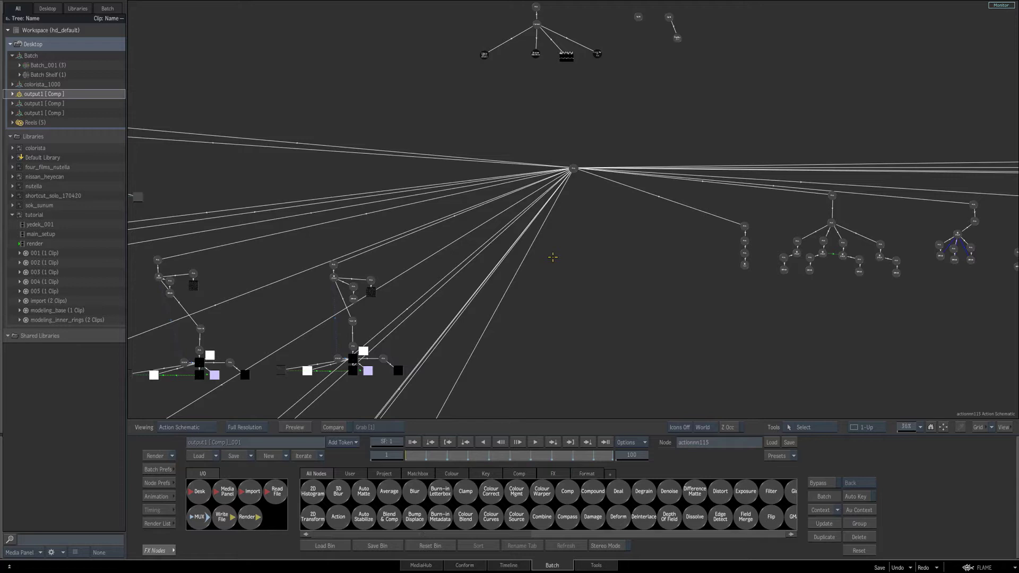
{"action": "middle_click_drag", "start_coordinate": [639, 241], "coordinate": [666, 355]}
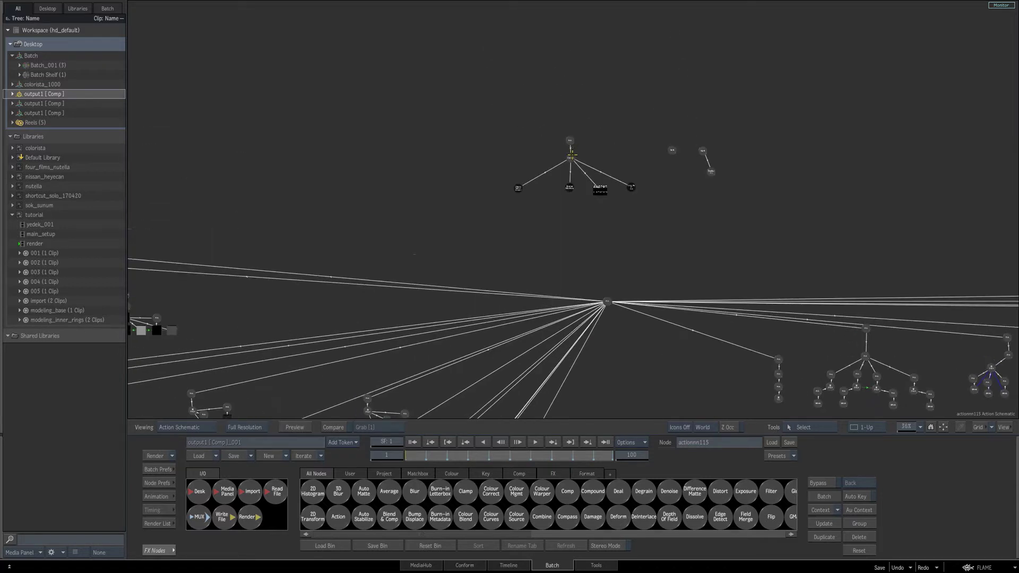
{"action": "left_click", "coordinate": [567, 158]}
{"action": "middle_click_drag", "start_coordinate": [680, 224], "coordinate": [682, 261]}
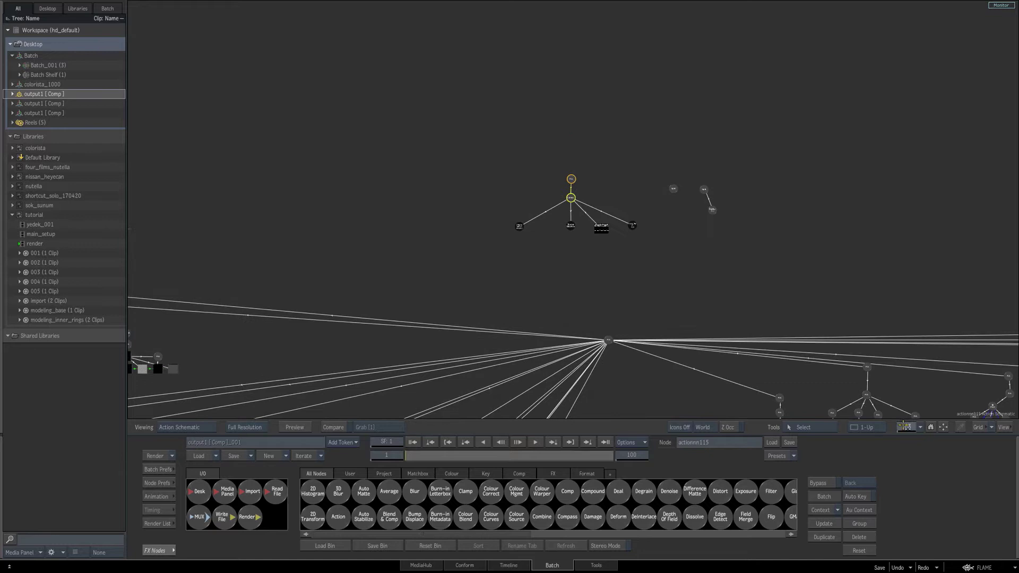
{"action": "left_click_drag", "start_coordinate": [906, 426], "coordinate": [865, 400]}
{"action": "key", "text": "d"}
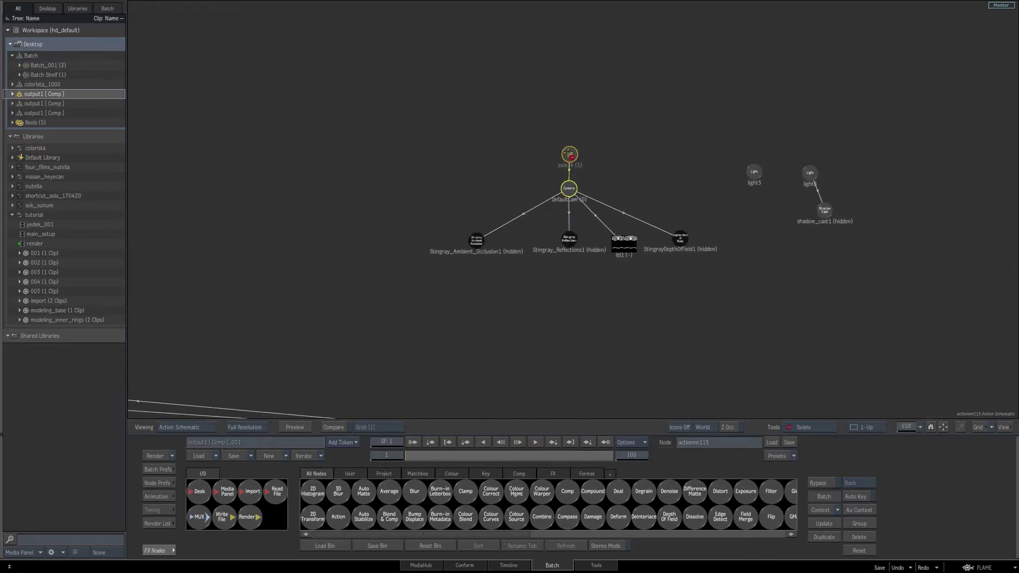
{"action": "left_click", "coordinate": [568, 153]}
{"action": "left_click", "coordinate": [567, 183]}
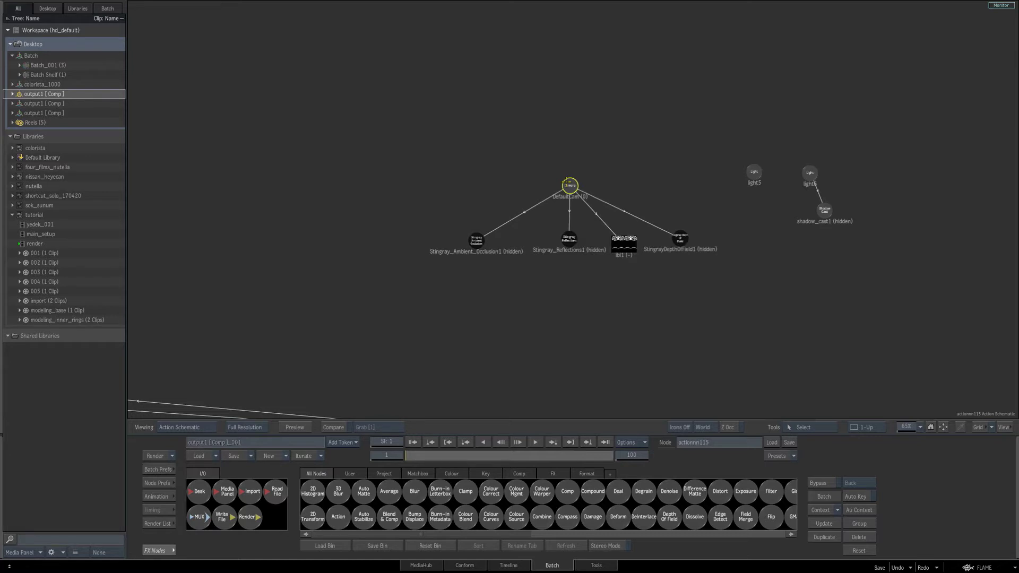
{"action": "left_click_drag", "start_coordinate": [567, 182], "coordinate": [563, 188]}
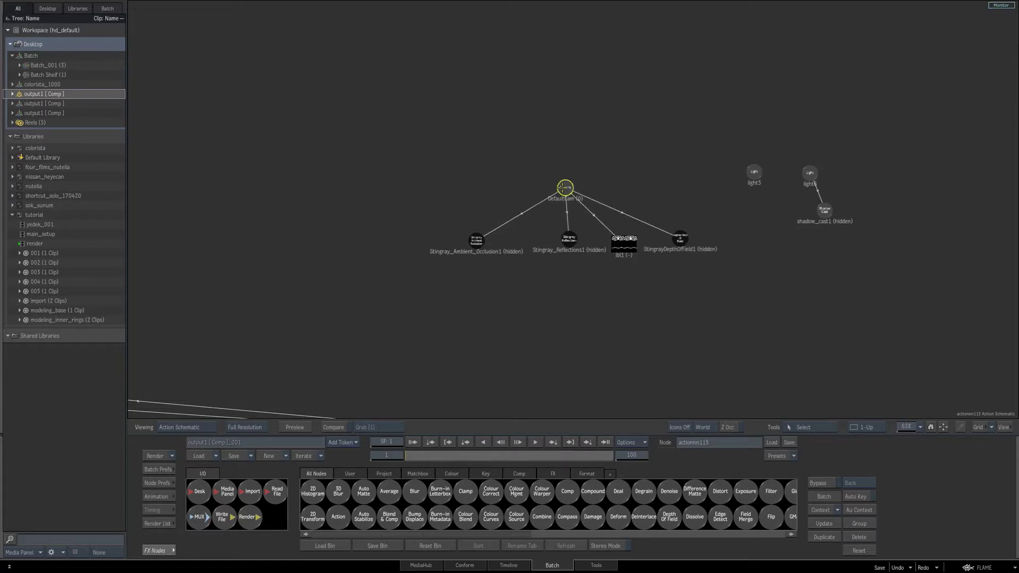
{"action": "double_click", "coordinate": [564, 188]}
Step: Open the settings of axis7, the parent of all model branches, and bring the whole branch tree into view
{"action": "middle_click_drag", "start_coordinate": [556, 325], "coordinate": [686, 104]}
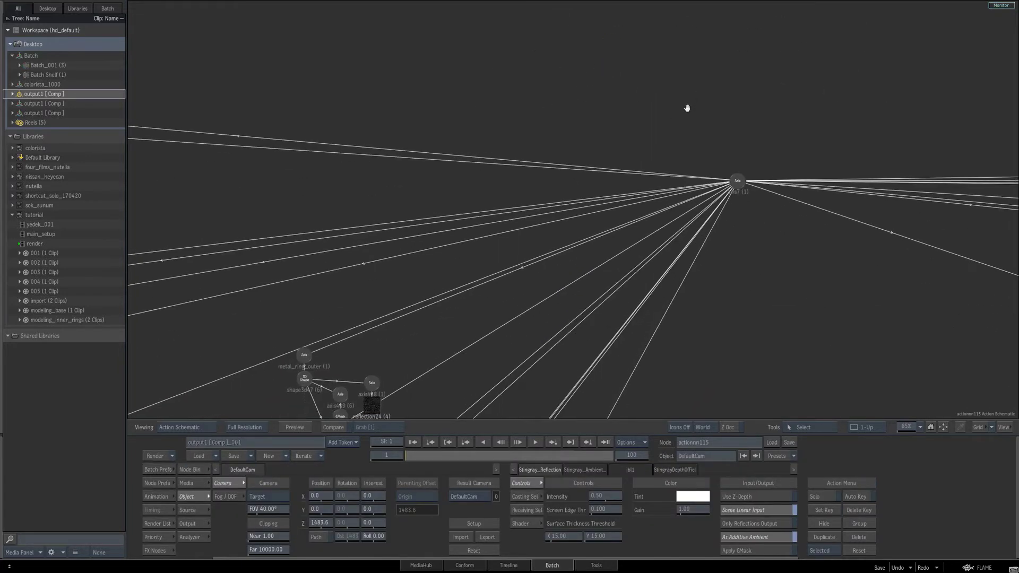
{"action": "left_click", "coordinate": [736, 181]}
{"action": "left_click_drag", "start_coordinate": [736, 176], "coordinate": [732, 171]}
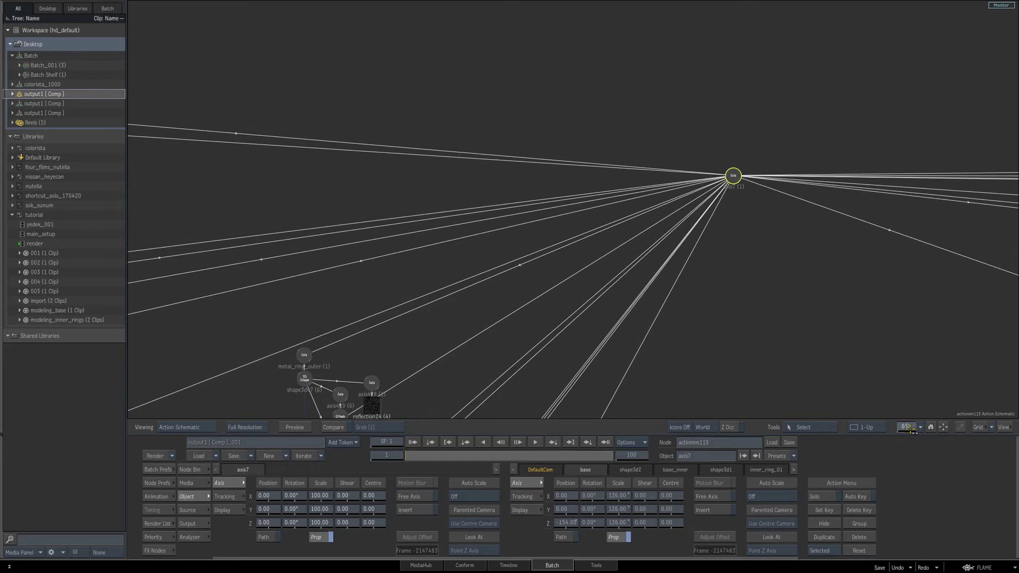
{"action": "left_click_drag", "start_coordinate": [908, 430], "coordinate": [886, 430]}
{"action": "left_click_drag", "start_coordinate": [591, 205], "coordinate": [537, 113]}
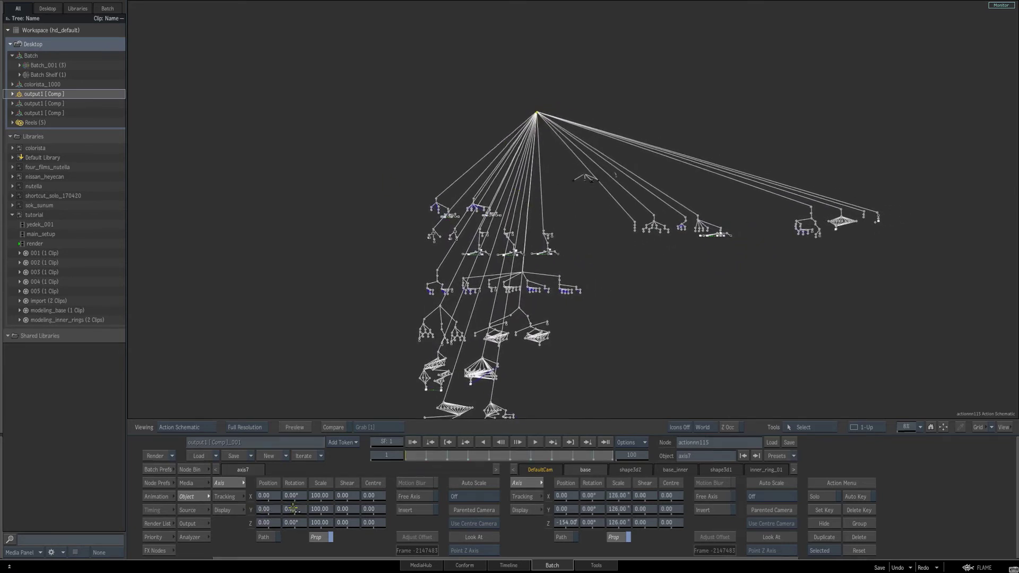
Step: With Auto Key on, animate axis7 from Z position -677, rotation X -45°, Y 9° at frame 1 to Z 750, rotation X -11° at frame 100
{"action": "key", "text": "F4"}
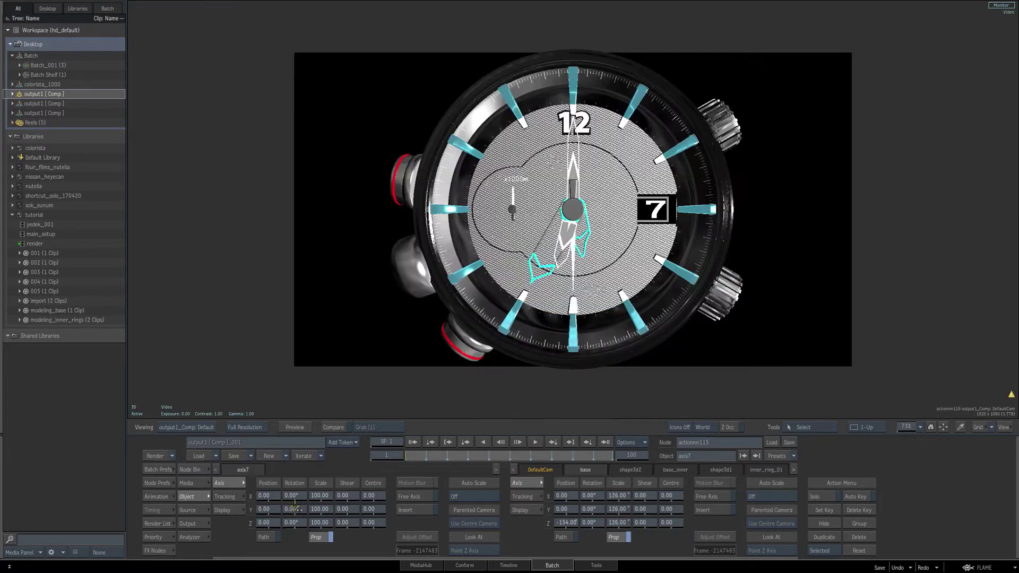
{"action": "left_click_drag", "start_coordinate": [292, 509], "coordinate": [137, 488]}
{"action": "left_click", "coordinate": [856, 496]}
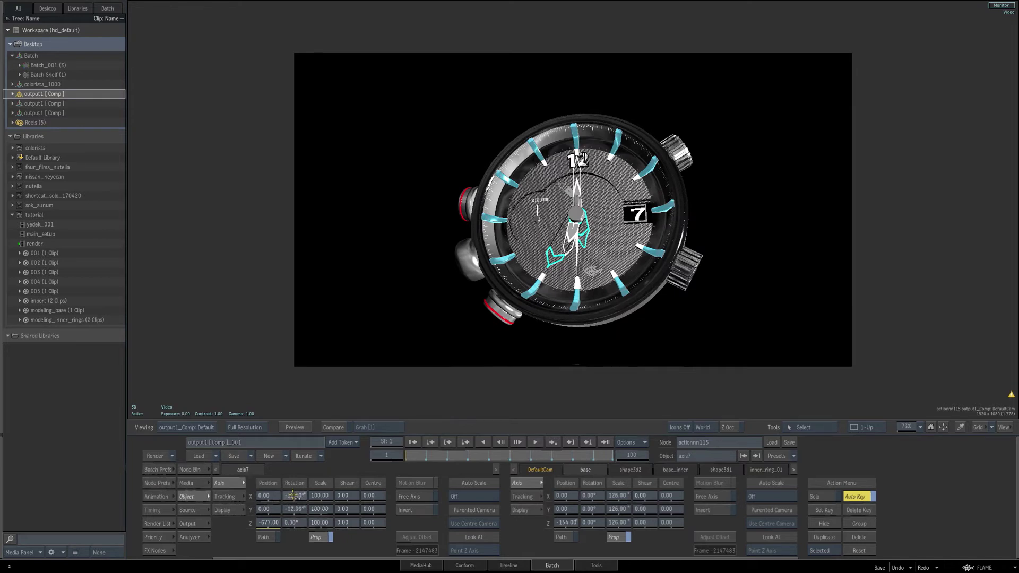
{"action": "left_click_drag", "start_coordinate": [290, 495], "coordinate": [336, 501]}
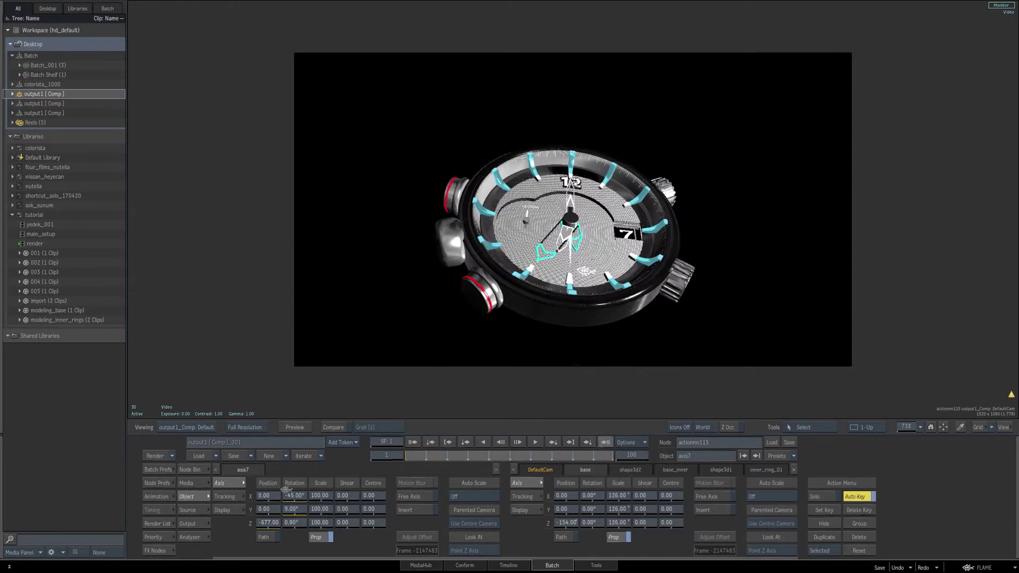
{"action": "key", "text": "End"}
{"action": "left_click_drag", "start_coordinate": [268, 524], "coordinate": [312, 503]}
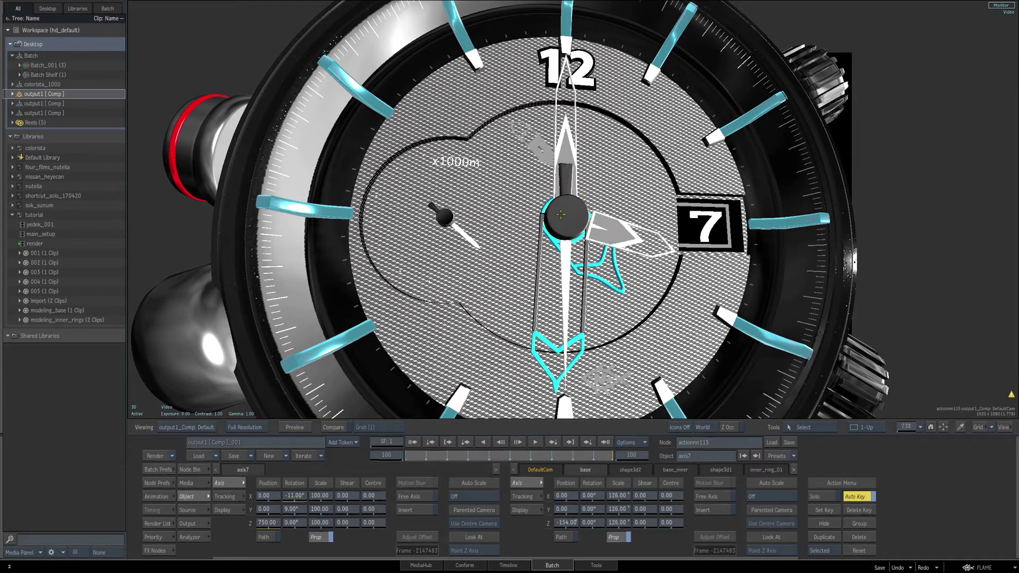
Step: Show the whole watch at frame 100 in the Side view with the icons turned on
{"action": "left_click", "coordinate": [197, 428]}
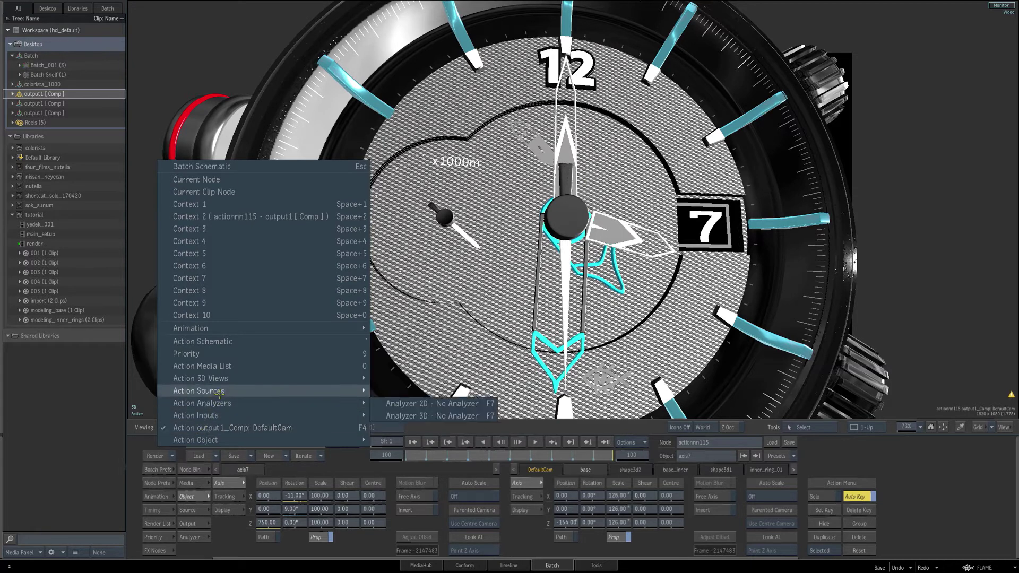
{"action": "mouse_move", "coordinate": [224, 378]}
{"action": "left_click", "coordinate": [395, 416]}
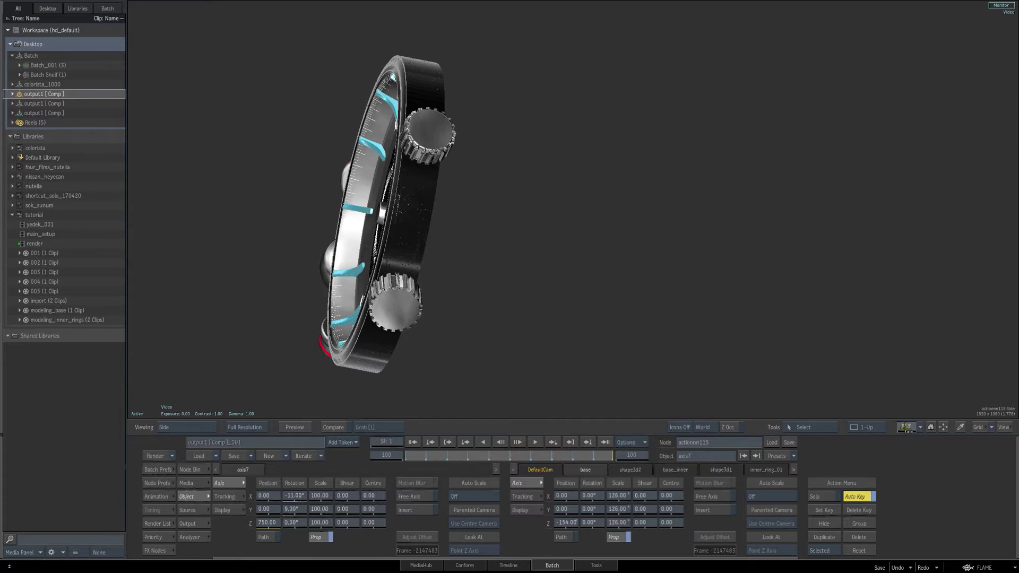
{"action": "left_click_drag", "start_coordinate": [906, 427], "coordinate": [873, 428]}
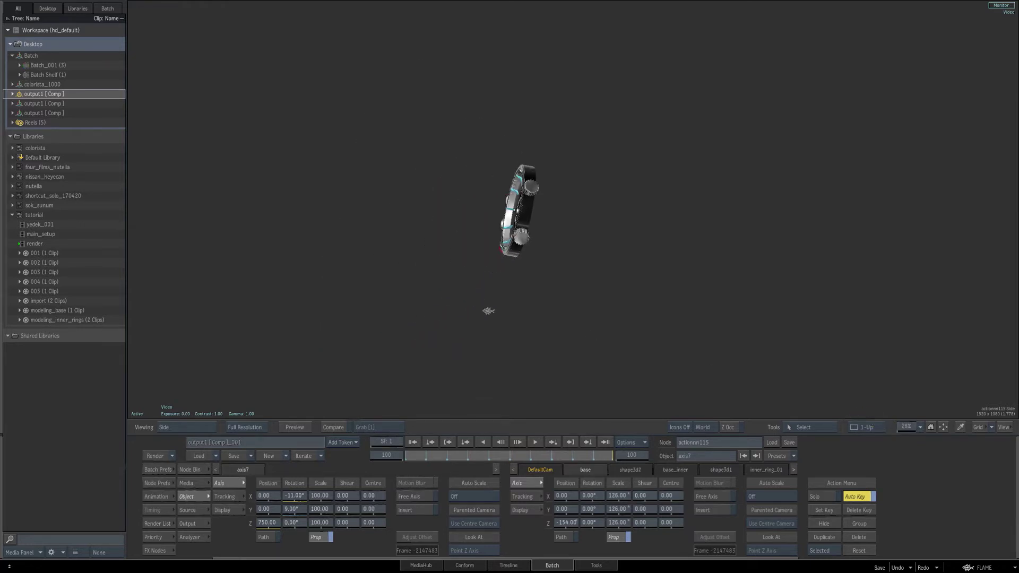
{"action": "key", "text": "shift+i"}
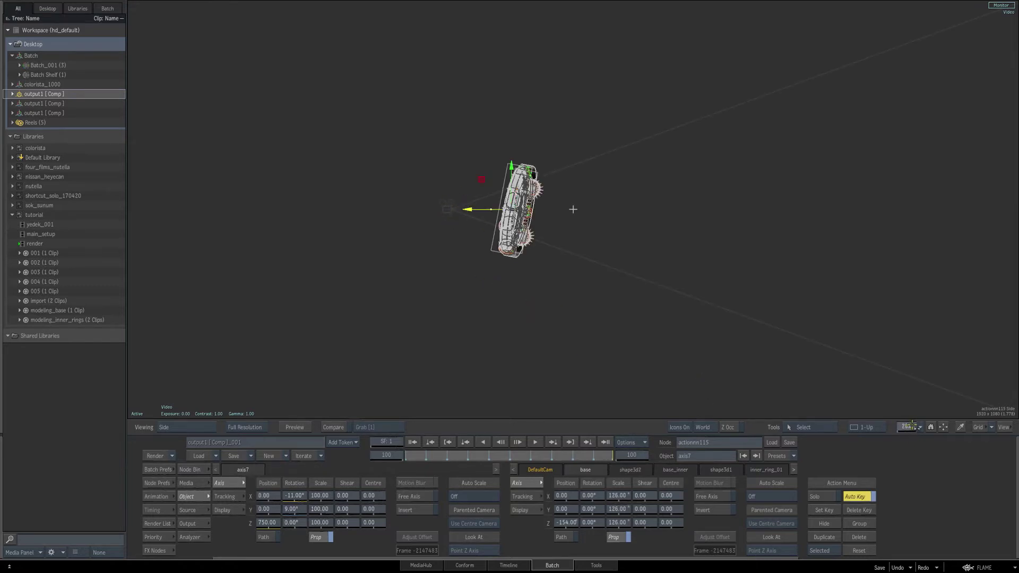
Step: Scrub the watch animation from frame 1 to 100 in an enlarged Side view
{"action": "left_click_drag", "start_coordinate": [905, 430], "coordinate": [913, 430]}
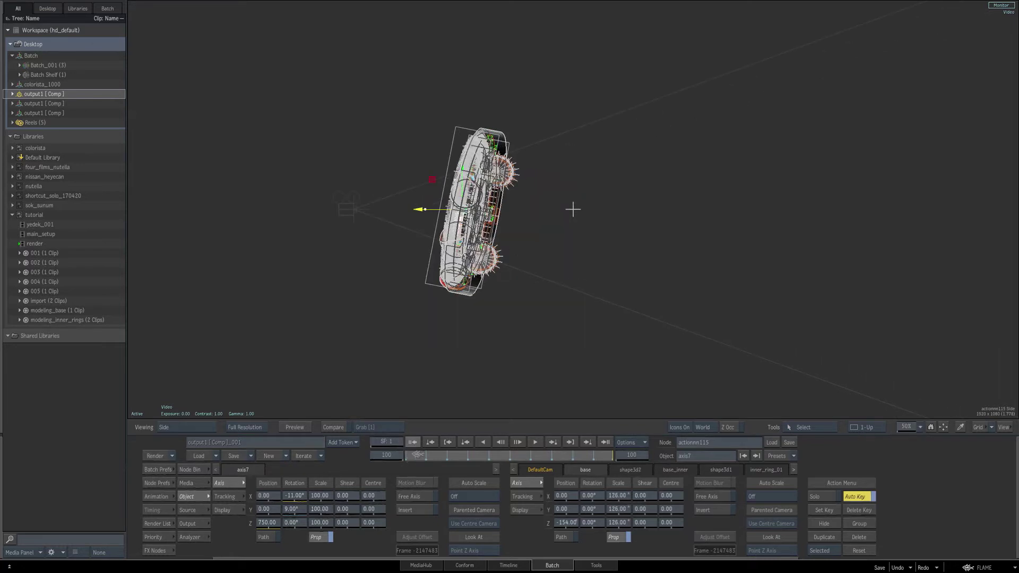
{"action": "left_click", "coordinate": [418, 455]}
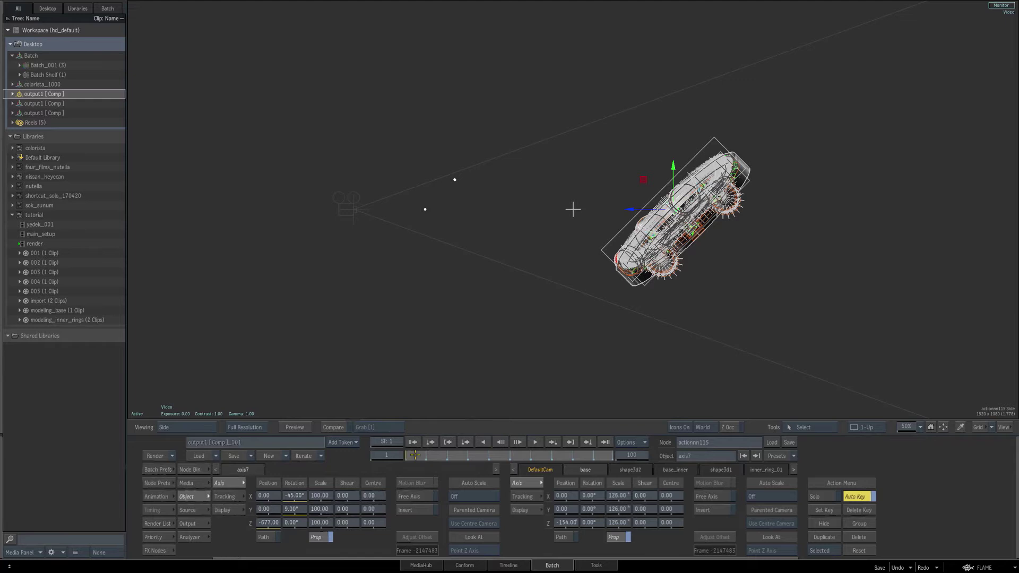
{"action": "left_click_drag", "start_coordinate": [428, 457], "coordinate": [599, 448]}
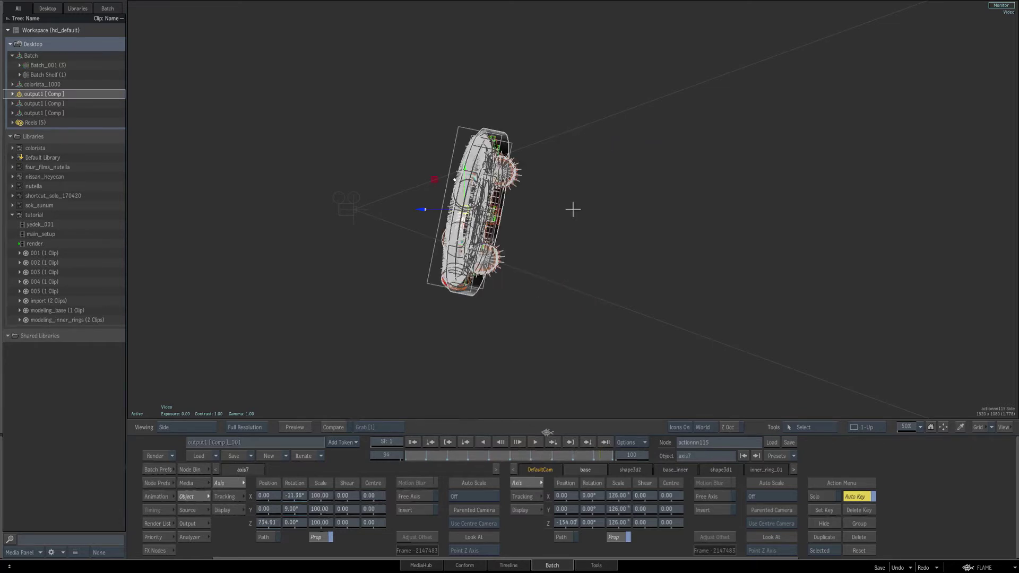
{"action": "left_click", "coordinate": [200, 455]}
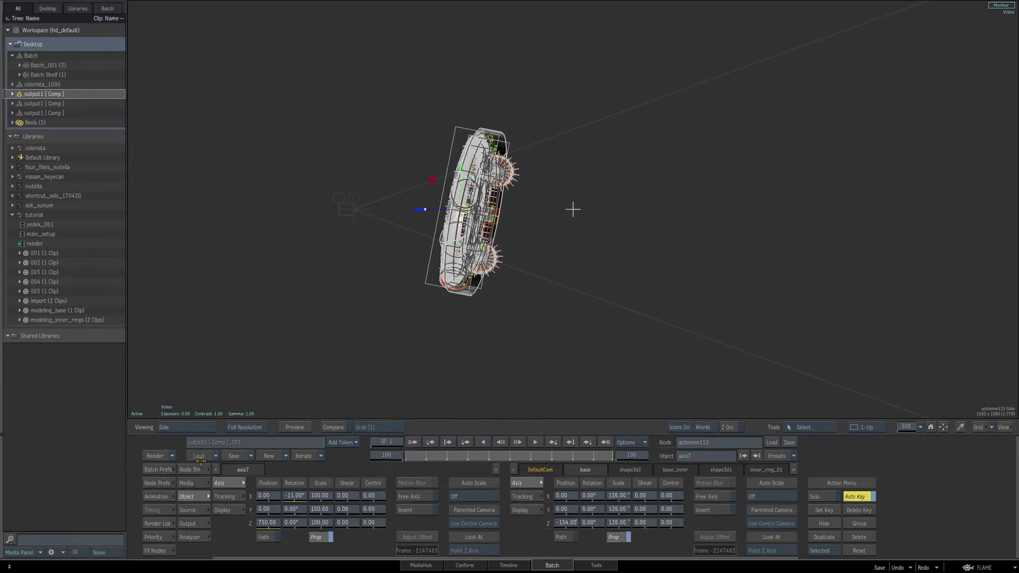
Step: Load the camera_anim batch setup from the ofow_setup directory and replace the existing output1 [Comp] item
{"action": "key", "text": "Escape"}
{"action": "double_click", "coordinate": [605, 232]}
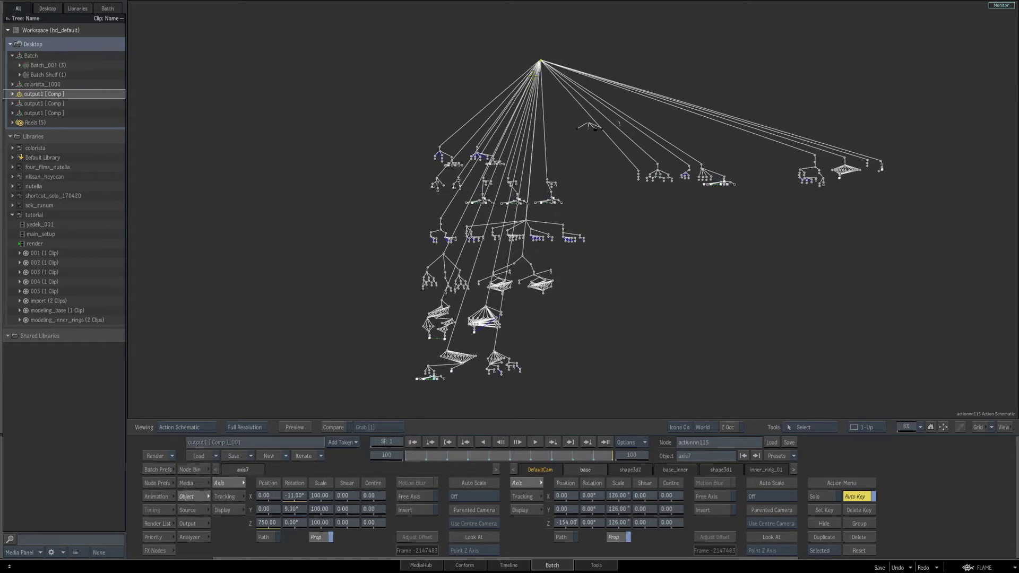
{"action": "mouse_move", "coordinate": [541, 61]}
{"action": "left_mouse_down"}
{"action": "mouse_move", "coordinate": [544, 97]}
{"action": "mouse_move", "coordinate": [532, 65]}
{"action": "mouse_move", "coordinate": [545, 51]}
{"action": "left_mouse_up"}
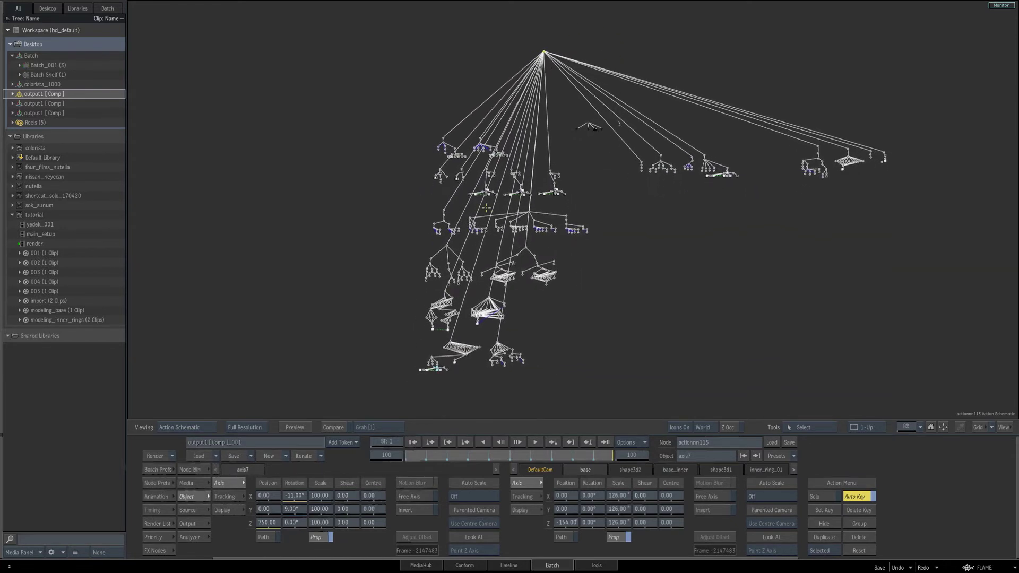
{"action": "left_click", "coordinate": [199, 455]}
{"action": "left_click", "coordinate": [442, 222]}
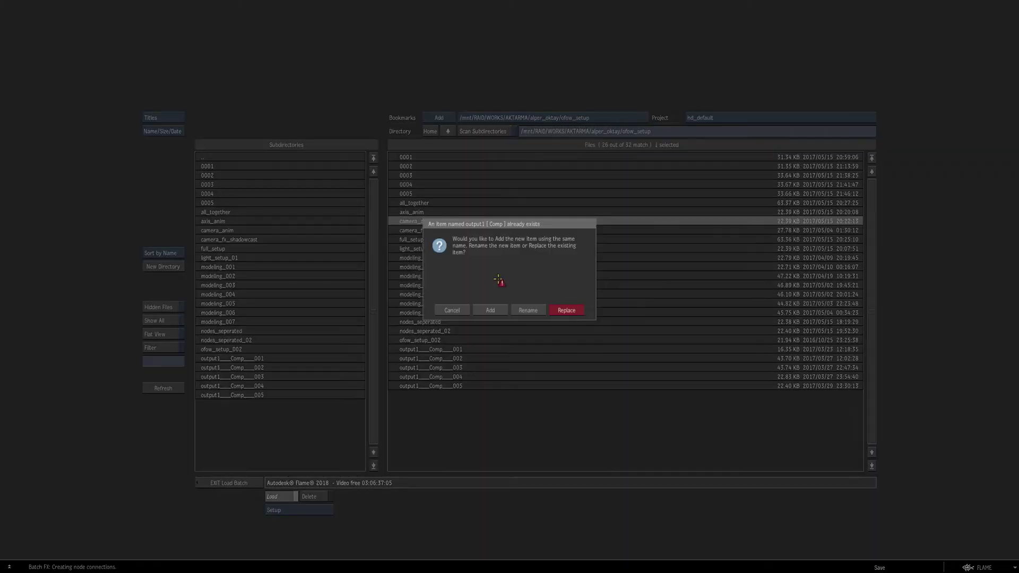
{"action": "left_click", "coordinate": [566, 311]}
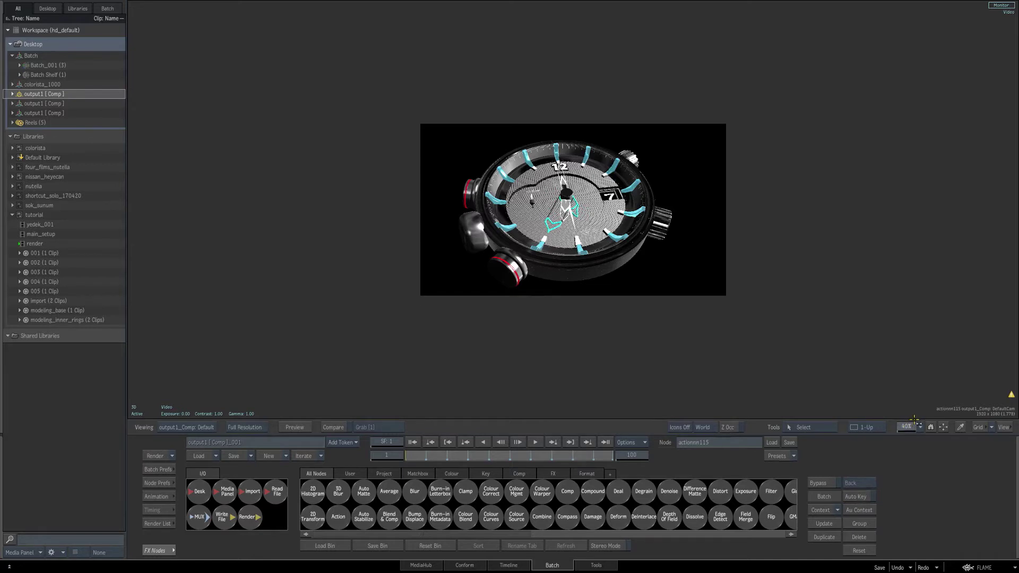
Step: Enlarge the rendered watch and check the Hardware AA options in the batch preferences, keeping No HWAA
{"action": "mouse_move", "coordinate": [907, 424]}
{"action": "left_mouse_down"}
{"action": "mouse_move", "coordinate": [917, 416]}
{"action": "mouse_move", "coordinate": [908, 427]}
{"action": "left_mouse_up"}
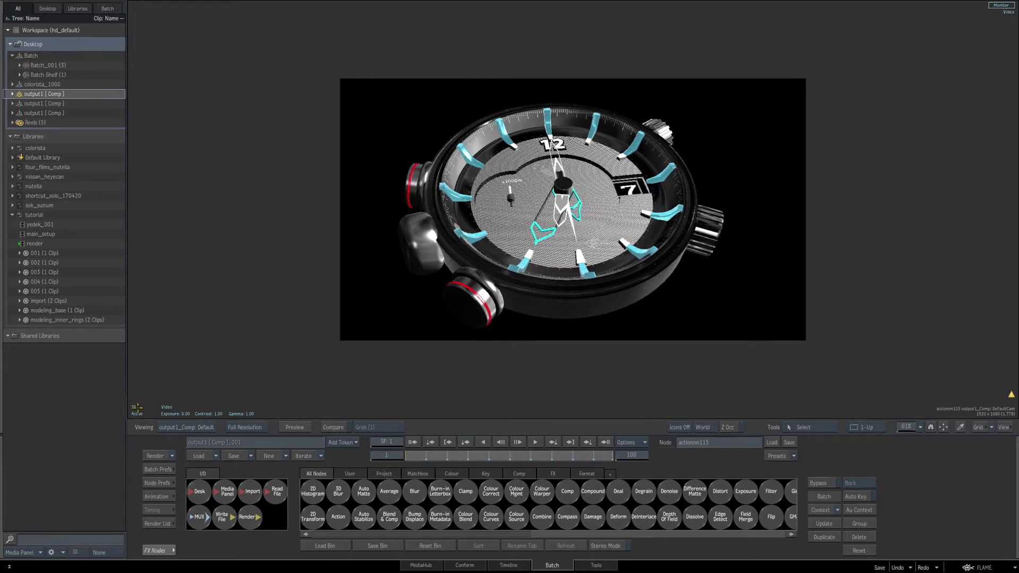
{"action": "key", "text": "F4"}
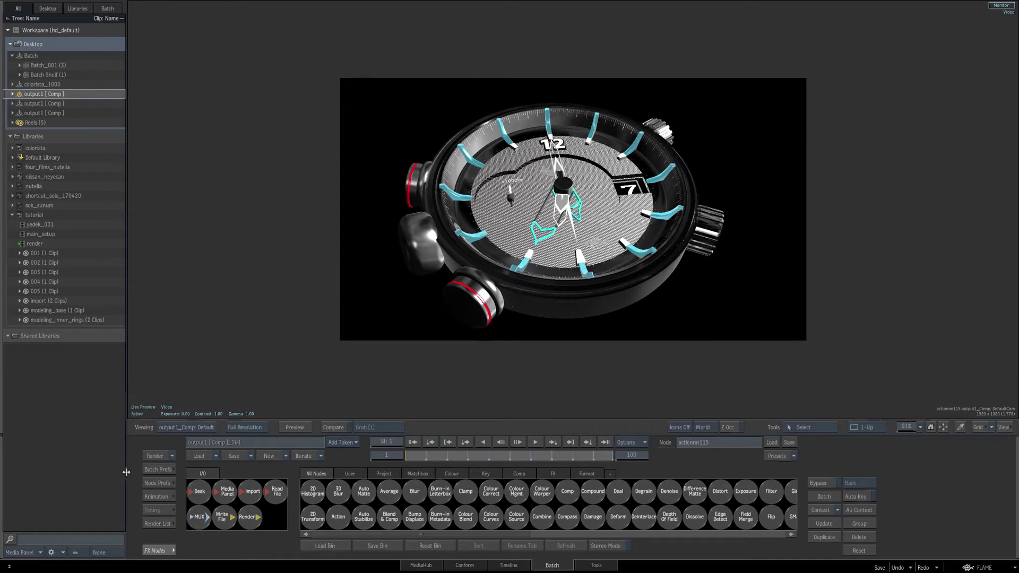
{"action": "left_click", "coordinate": [138, 407]}
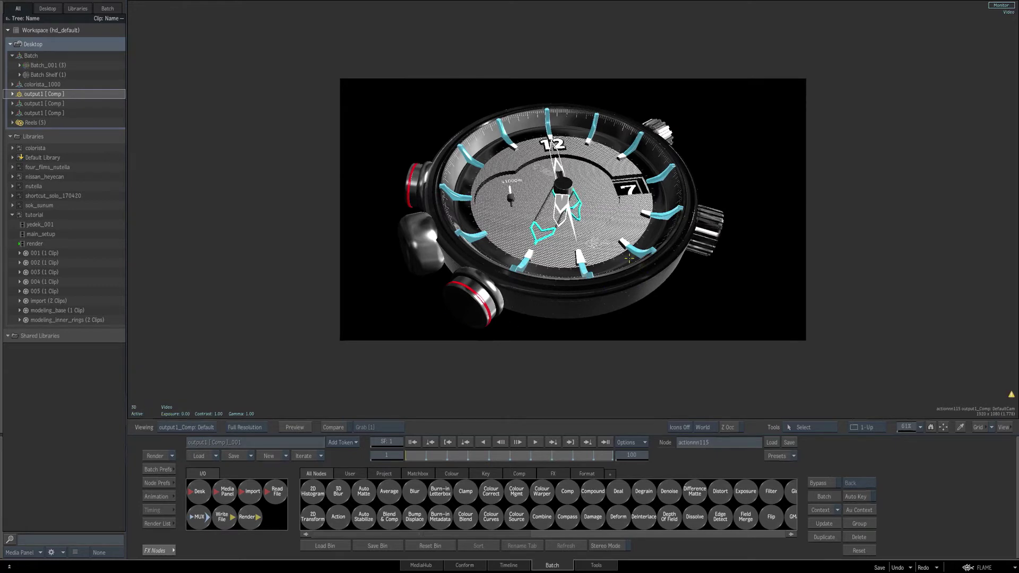
{"action": "left_click", "coordinate": [157, 470]}
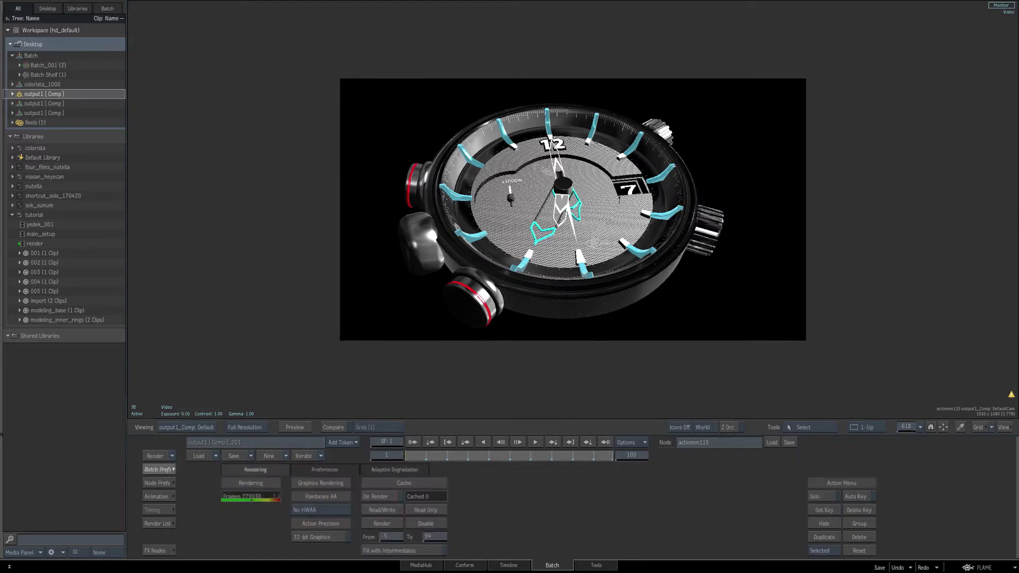
{"action": "left_click", "coordinate": [338, 510]}
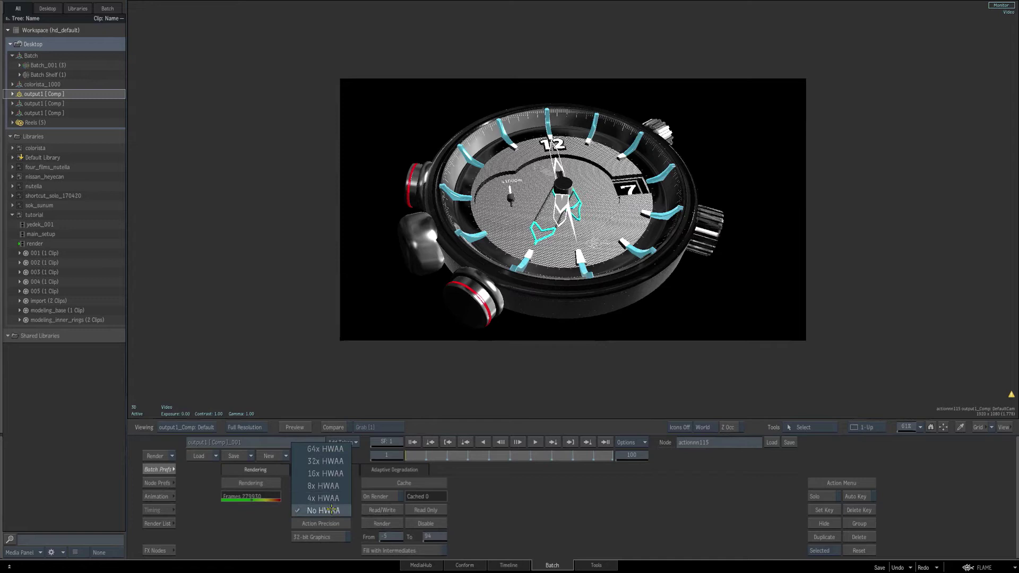
{"action": "left_click", "coordinate": [330, 509]}
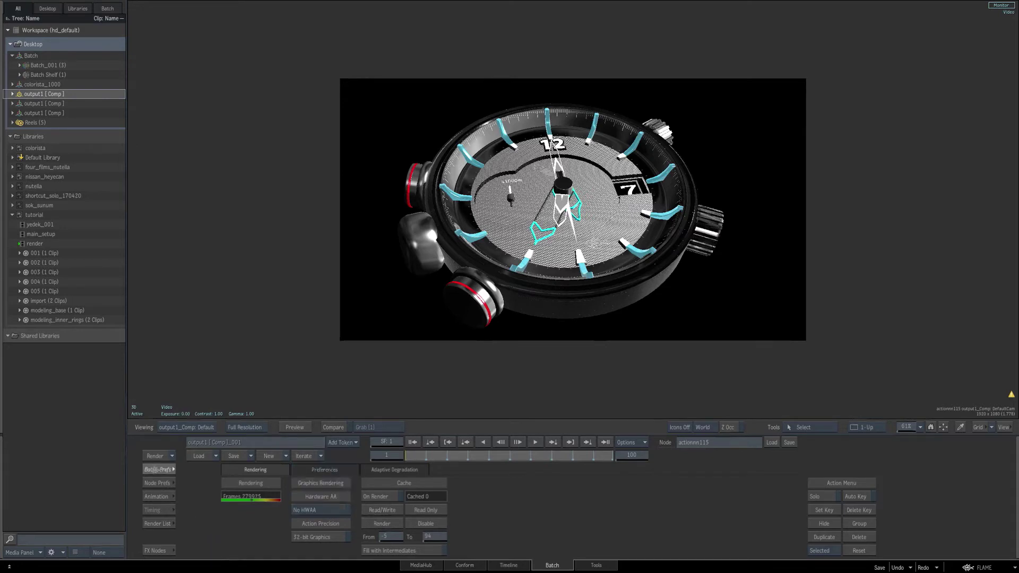
Step: Check the anti-aliasing sample options in the Action node's preferences, keeping AA 1 Sample
{"action": "left_click", "coordinate": [158, 483]}
{"action": "key", "text": "Escape"}
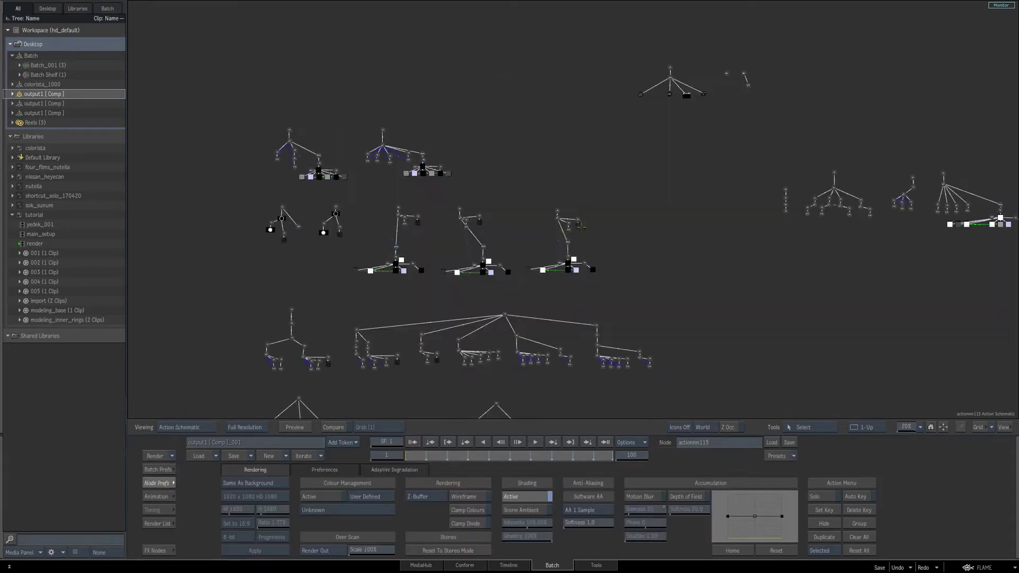
{"action": "key", "text": "grave"}
{"action": "key", "text": "Escape"}
{"action": "left_click", "coordinate": [585, 511]}
{"action": "left_click", "coordinate": [616, 509]}
Step: Spread out the hidden Stingray nodes below DefaultCam and reposition the shadow_cast1 and light nodes in the Action schematic
{"action": "left_click_drag", "start_coordinate": [692, 195], "coordinate": [602, 290]}
{"action": "left_click_drag", "start_coordinate": [904, 427], "coordinate": [924, 426]}
{"action": "left_click_drag", "start_coordinate": [860, 264], "coordinate": [793, 326]}
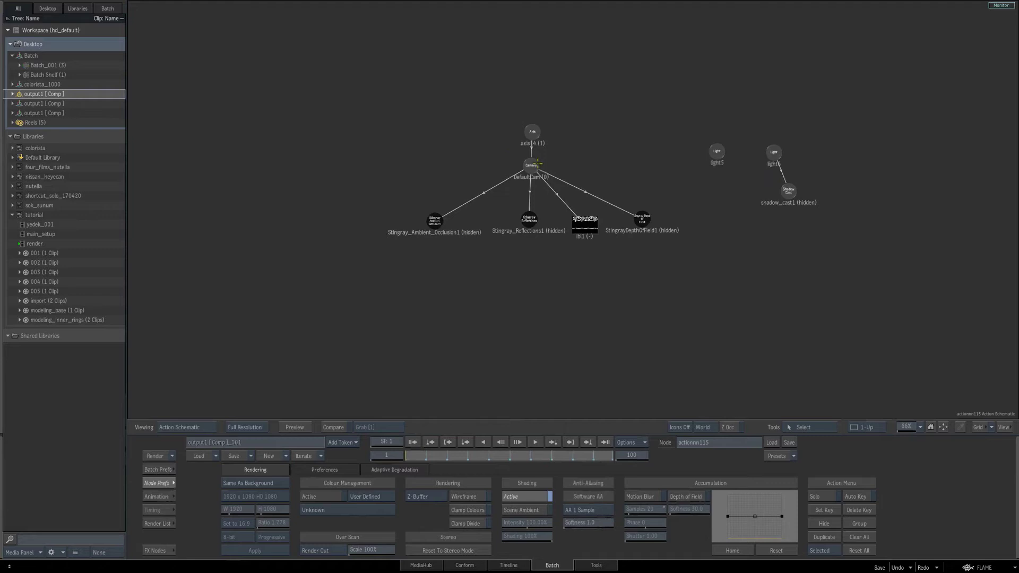
{"action": "left_click_drag", "start_coordinate": [435, 220], "coordinate": [423, 220]}
{"action": "left_click_drag", "start_coordinate": [529, 219], "coordinate": [515, 215]}
{"action": "left_click_drag", "start_coordinate": [421, 220], "coordinate": [411, 221]}
{"action": "left_click", "coordinate": [518, 214]}
{"action": "left_click_drag", "start_coordinate": [519, 216], "coordinate": [512, 216]}
{"action": "left_click_drag", "start_coordinate": [641, 218], "coordinate": [657, 218]}
{"action": "middle_click_drag", "start_coordinate": [776, 229], "coordinate": [700, 257]}
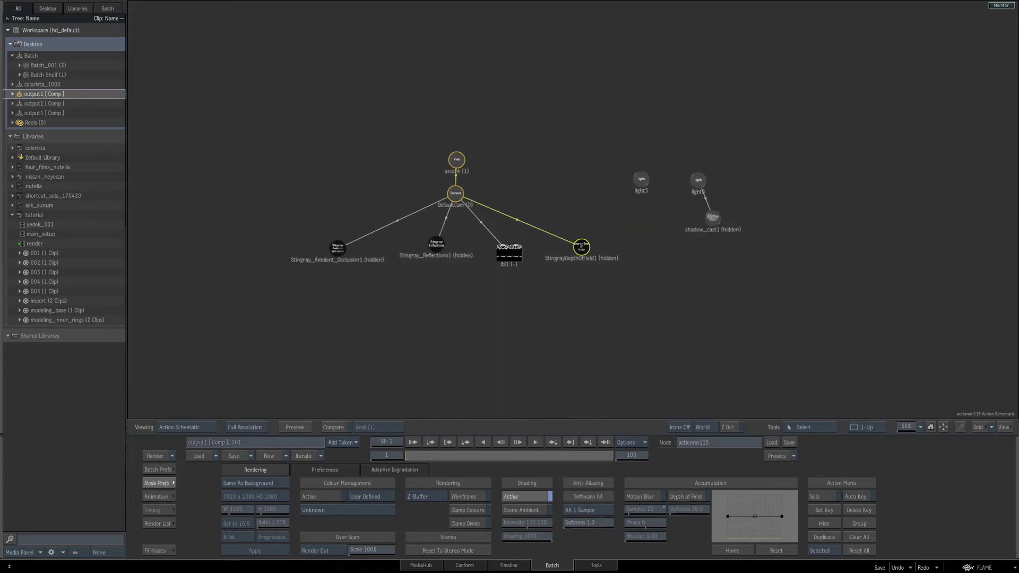
{"action": "left_click_drag", "start_coordinate": [713, 219], "coordinate": [718, 226]}
{"action": "left_click_drag", "start_coordinate": [641, 180], "coordinate": [699, 176]}
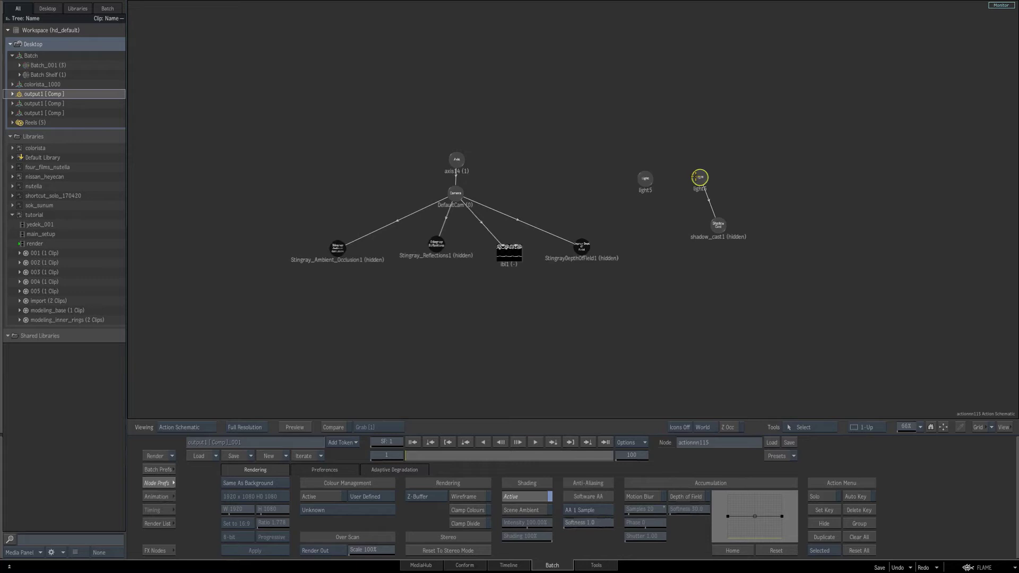
Step: Show a close-up of the plain black side button in the camera result with icons on, and select its GMask outline
{"action": "key", "text": "F4"}
{"action": "left_click", "coordinate": [156, 482]}
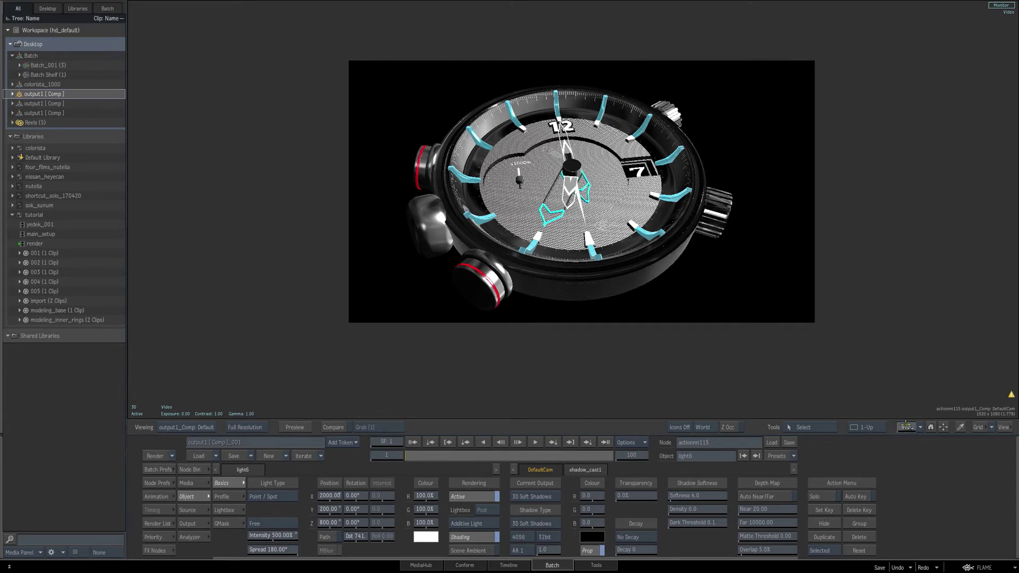
{"action": "scroll", "coordinate": [917, 413], "scroll_direction": "up", "scroll_amount": 1}
{"action": "scroll", "coordinate": [916, 412], "scroll_direction": "up", "scroll_amount": 5}
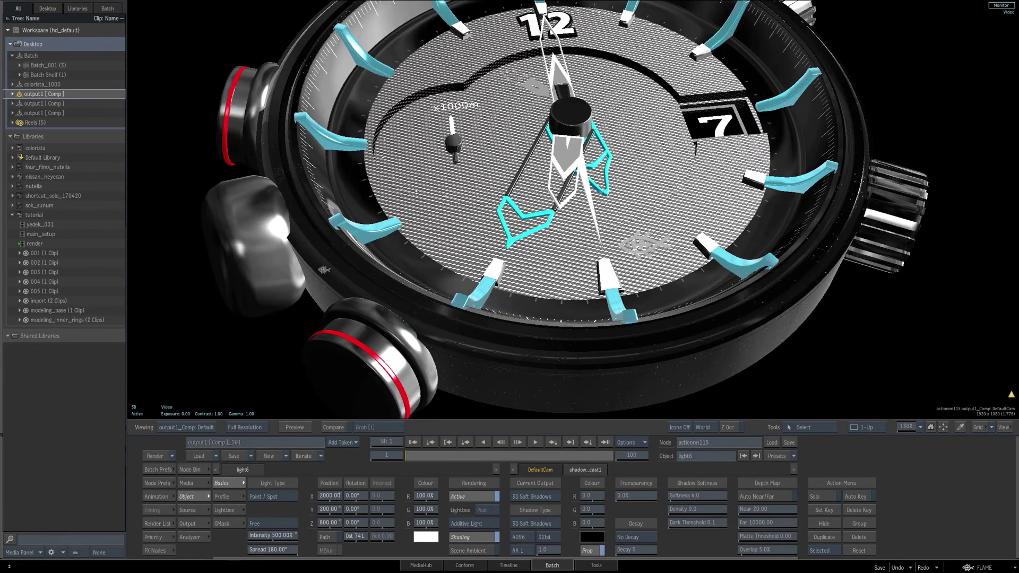
{"action": "left_click_drag", "start_coordinate": [502, 240], "coordinate": [775, 202]}
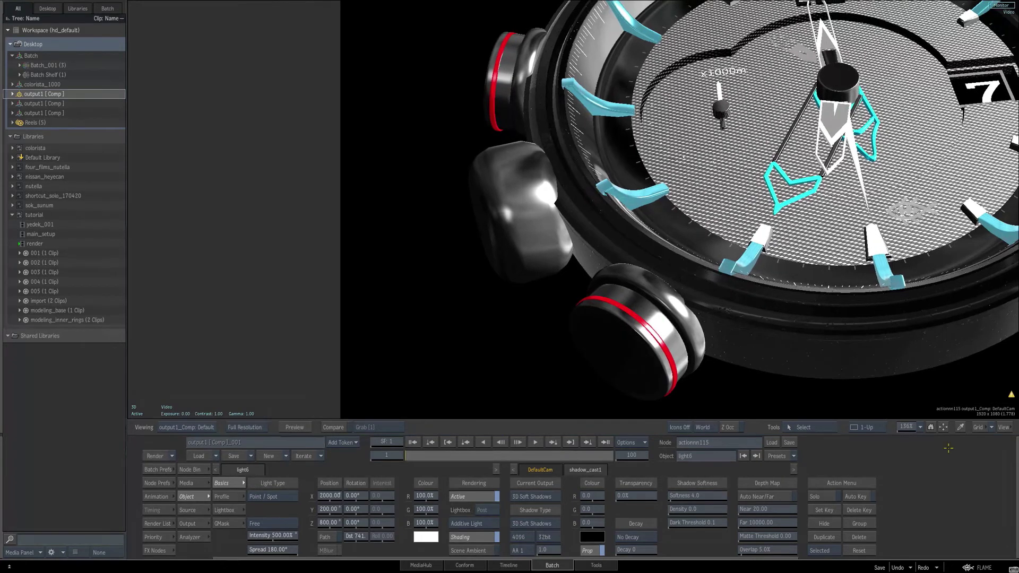
{"action": "scroll", "coordinate": [917, 419], "scroll_direction": "up", "scroll_amount": 4}
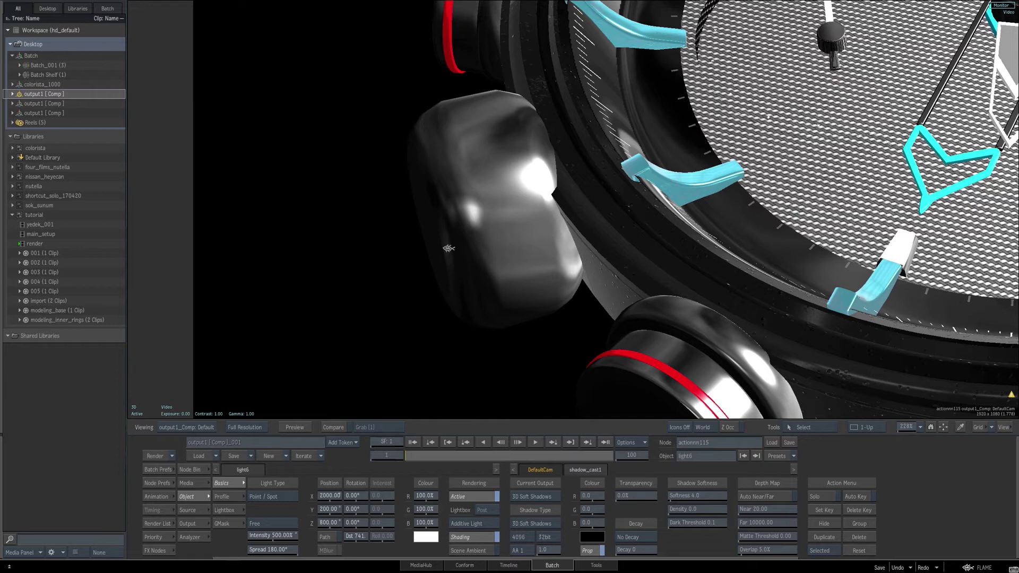
{"action": "key", "text": "i"}
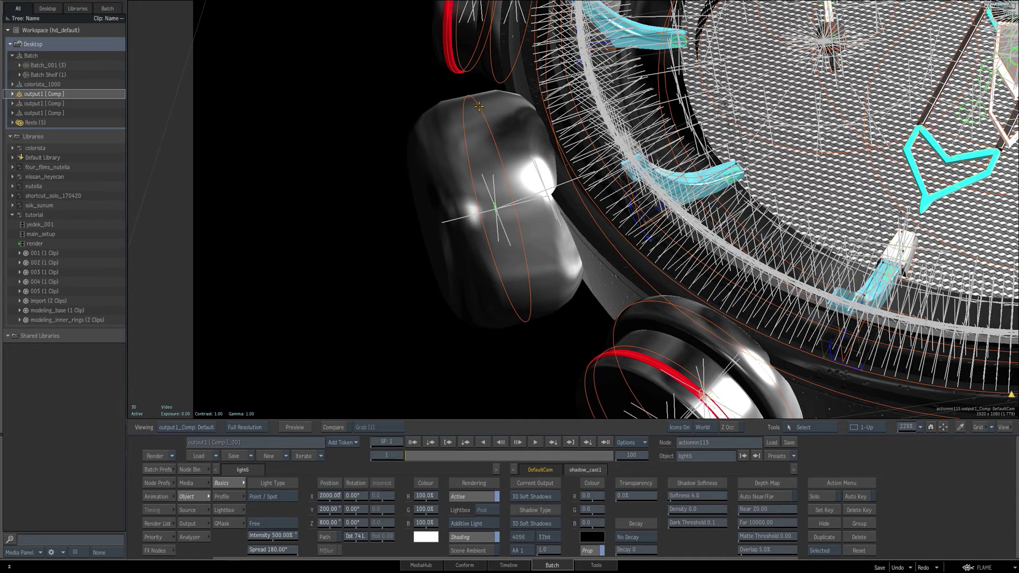
{"action": "left_click", "coordinate": [482, 119]}
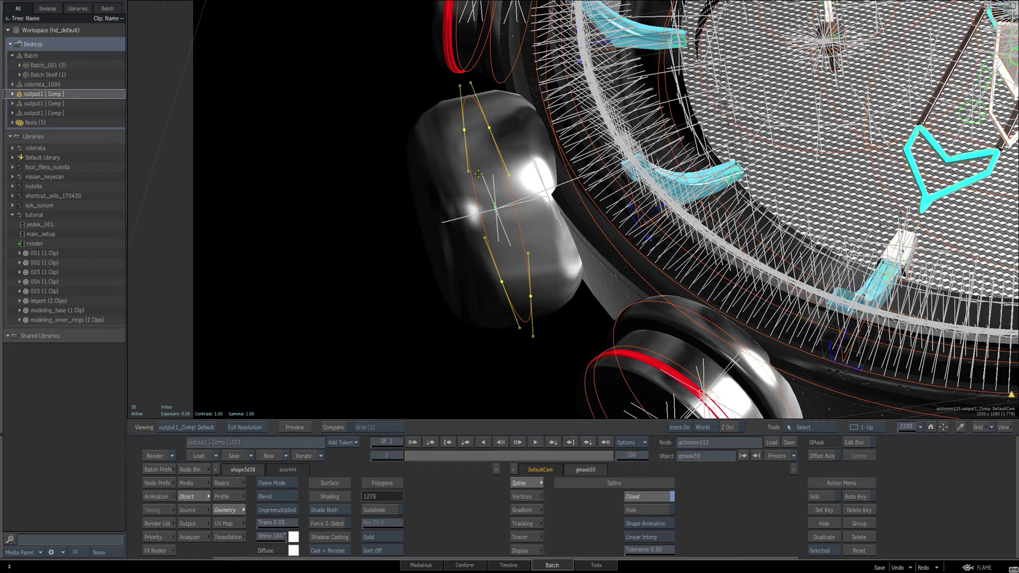
Step: Find the selected GMask in the Action schematic, select its parent shape3d38 and return to the camera result
{"action": "key", "text": "grave"}
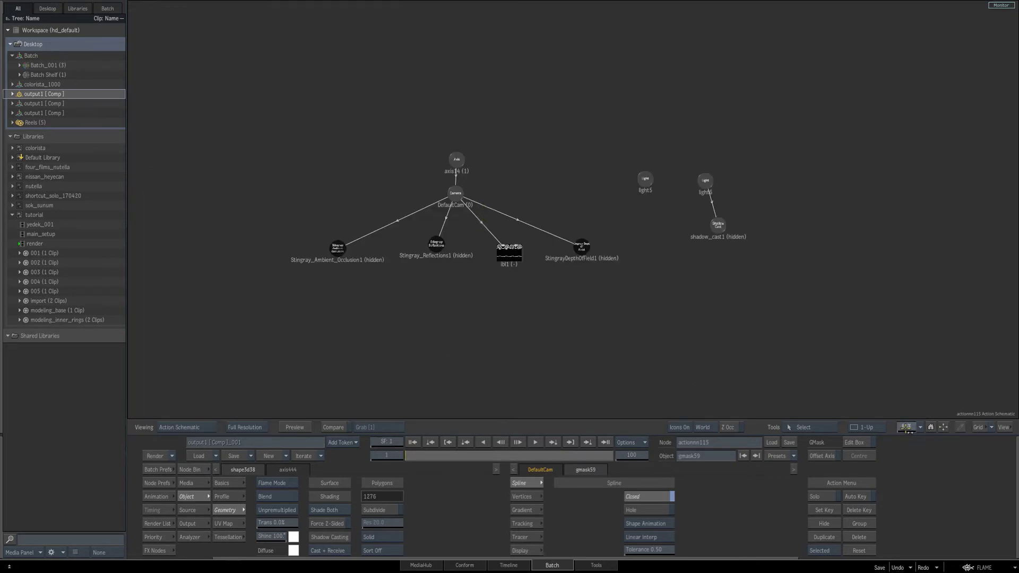
{"action": "left_click_drag", "start_coordinate": [906, 428], "coordinate": [890, 428]}
{"action": "left_click_drag", "start_coordinate": [499, 375], "coordinate": [693, 143]}
{"action": "left_click_drag", "start_coordinate": [905, 428], "coordinate": [933, 427]}
{"action": "left_click_drag", "start_coordinate": [531, 286], "coordinate": [640, 294]}
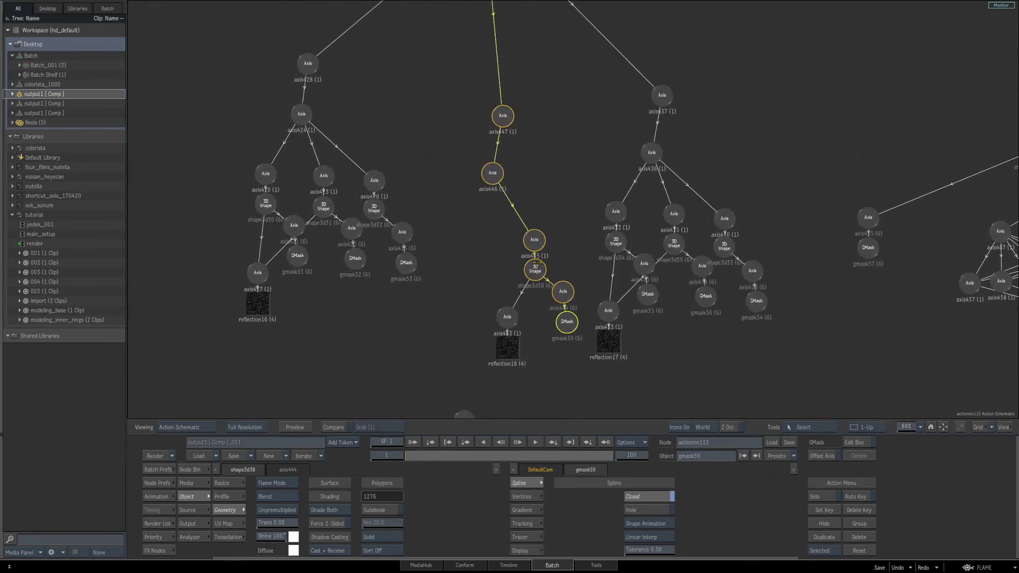
{"action": "left_click", "coordinate": [535, 270]}
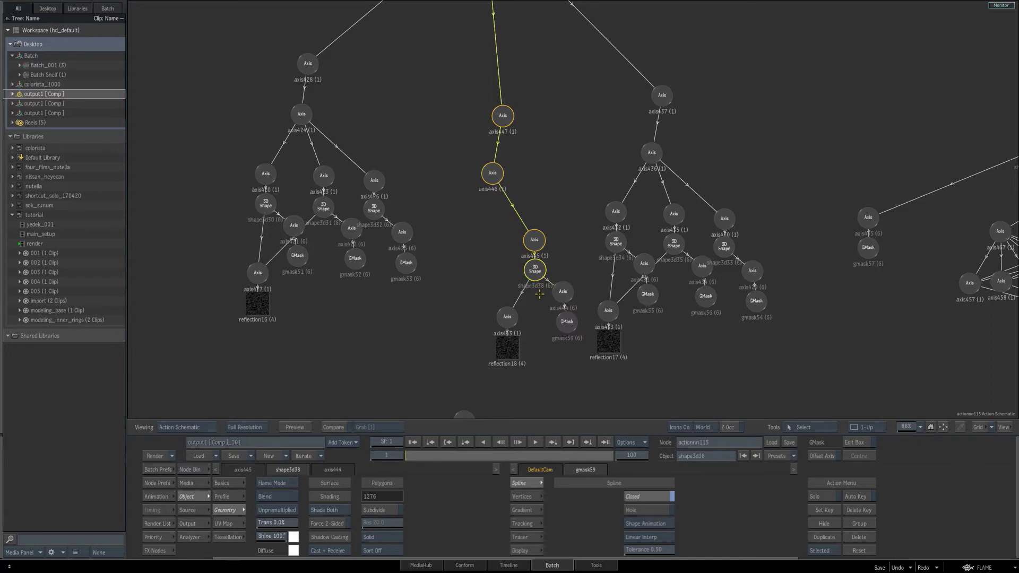
{"action": "key", "text": "F4"}
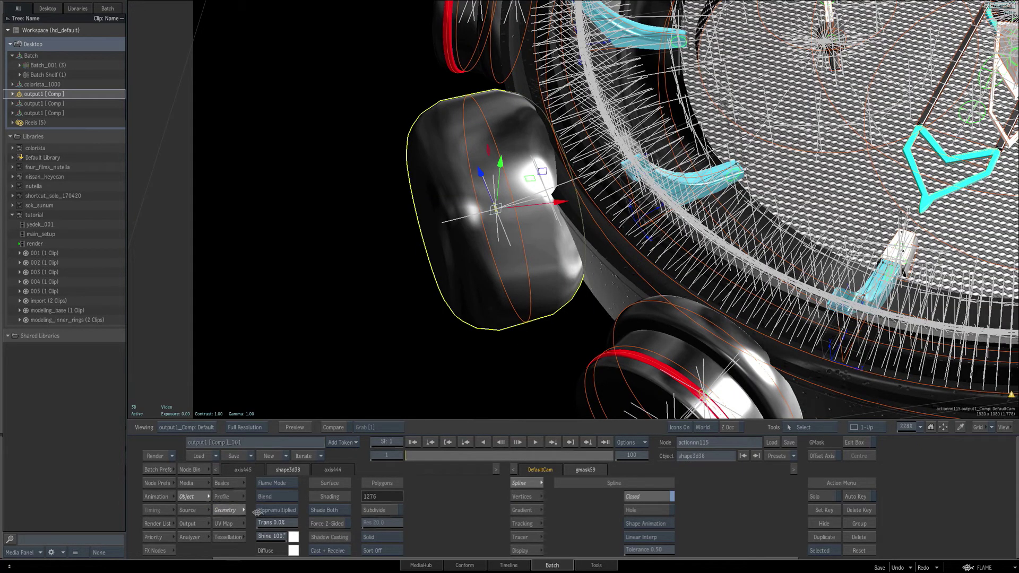
Step: Set Max Samples to 200 in the profile settings of shape3d38
{"action": "left_click", "coordinate": [222, 496]}
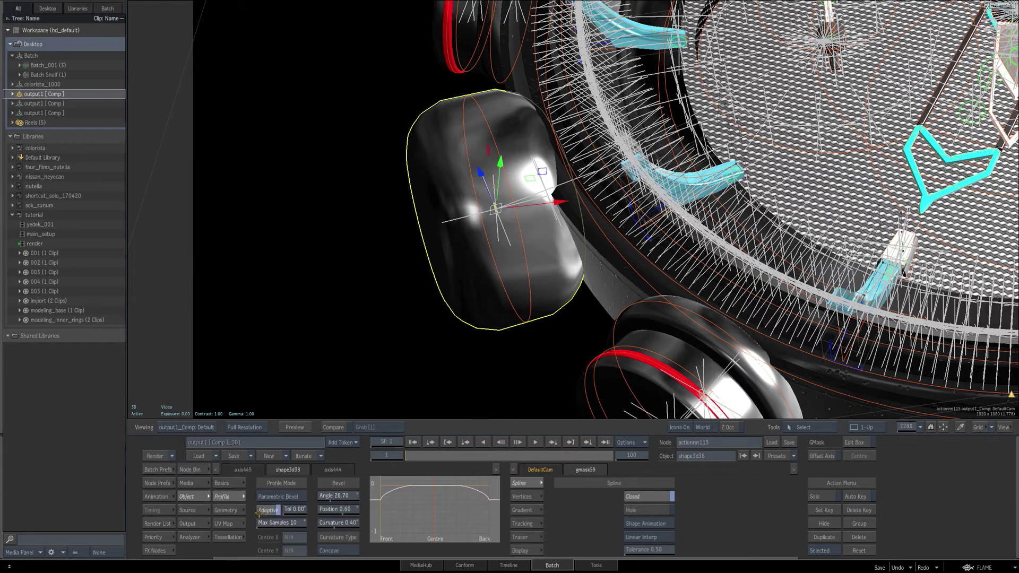
{"action": "left_click", "coordinate": [287, 512]}
{"action": "type", "text": "200"}
{"action": "key", "text": "Return"}
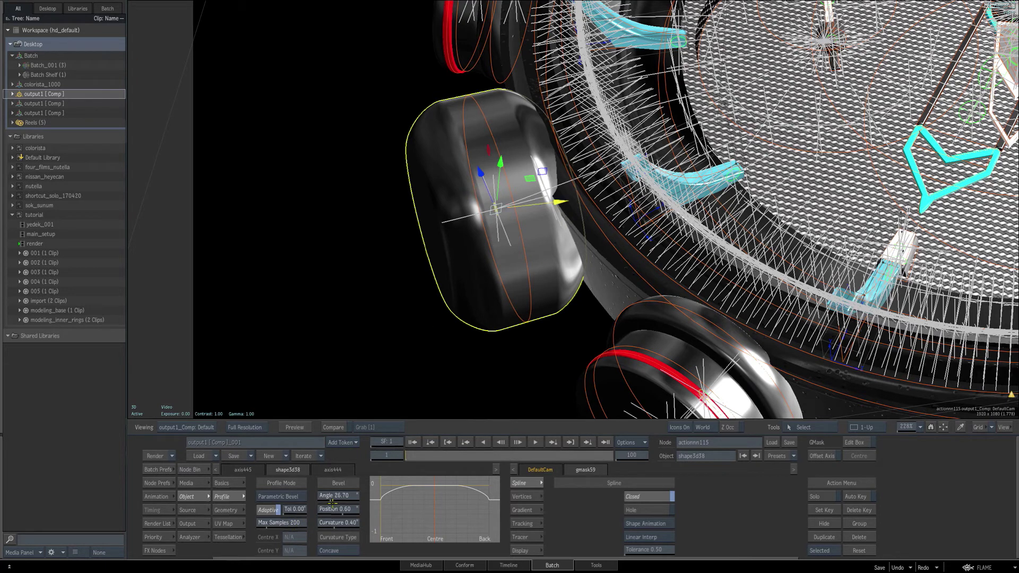
{"action": "left_click", "coordinate": [558, 202]}
Step: Reduce the profile's Max Samples on shape3d38 to 20
{"action": "left_click", "coordinate": [292, 524]}
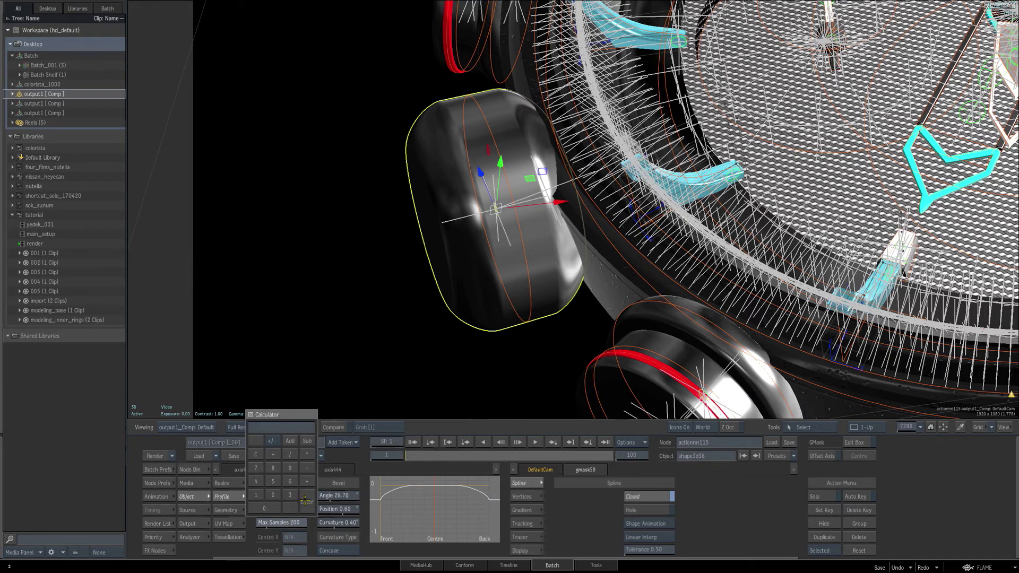
{"action": "key", "text": "BackSpace"}
{"action": "left_click", "coordinate": [305, 500]}
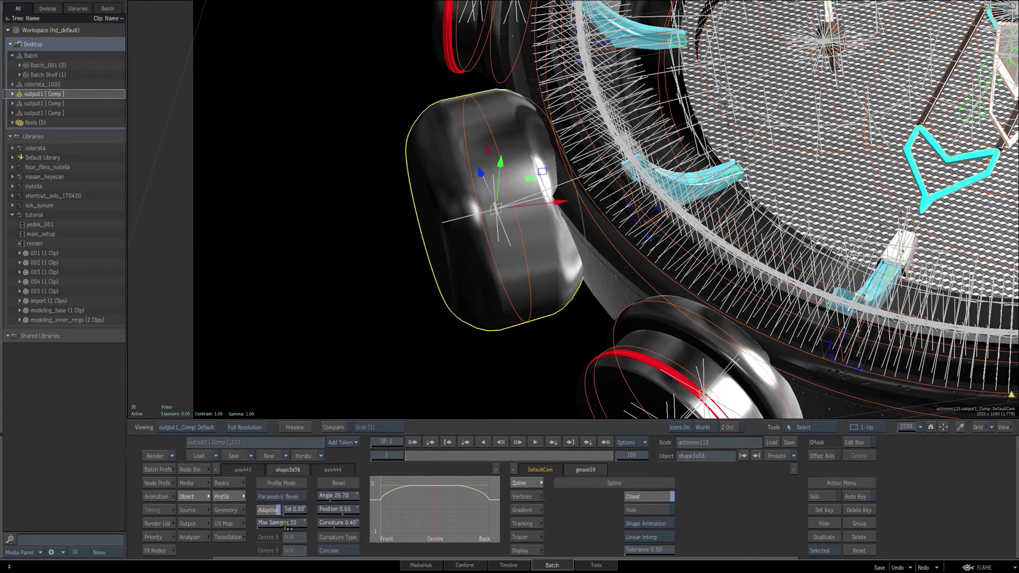
Step: Set the profile's Max Samples on shape3d38 to 10
{"action": "left_click", "coordinate": [297, 523]}
{"action": "type", "text": "10"}
{"action": "left_click", "coordinate": [300, 498]}
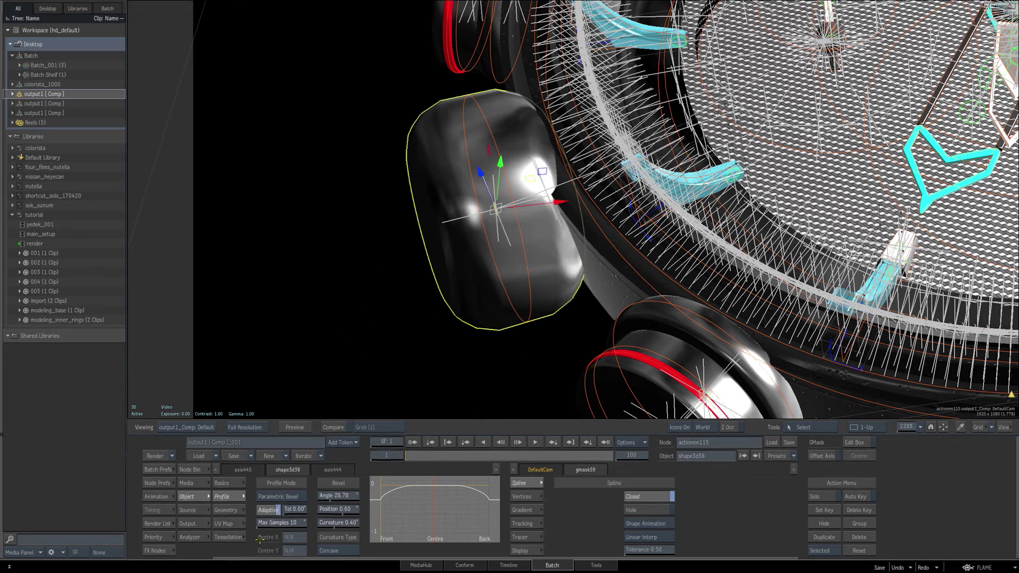
Step: Set the polygon display in the geometry settings of shape3d38 to Wireframe
{"action": "left_click", "coordinate": [227, 510]}
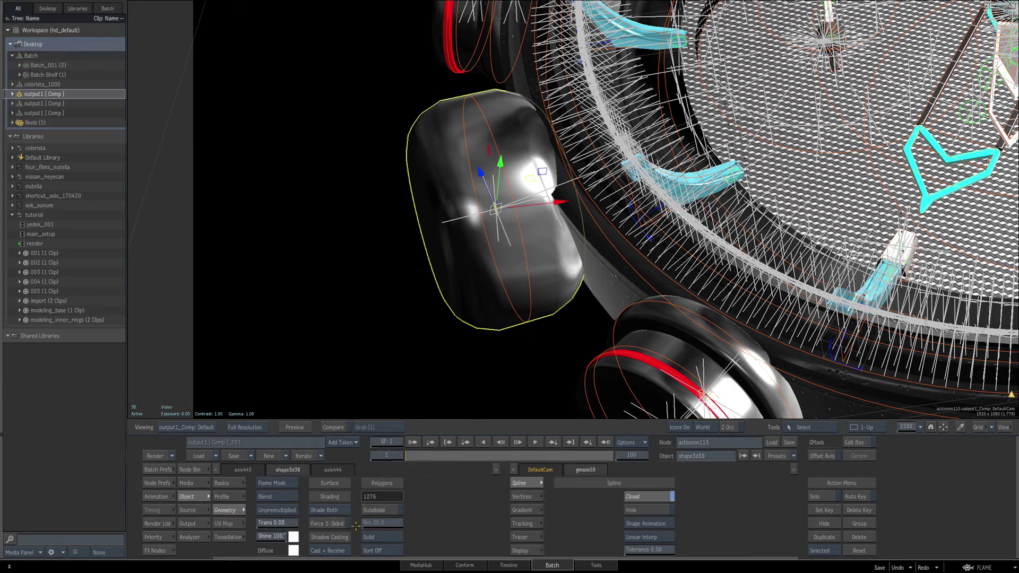
{"action": "left_click", "coordinate": [389, 538]}
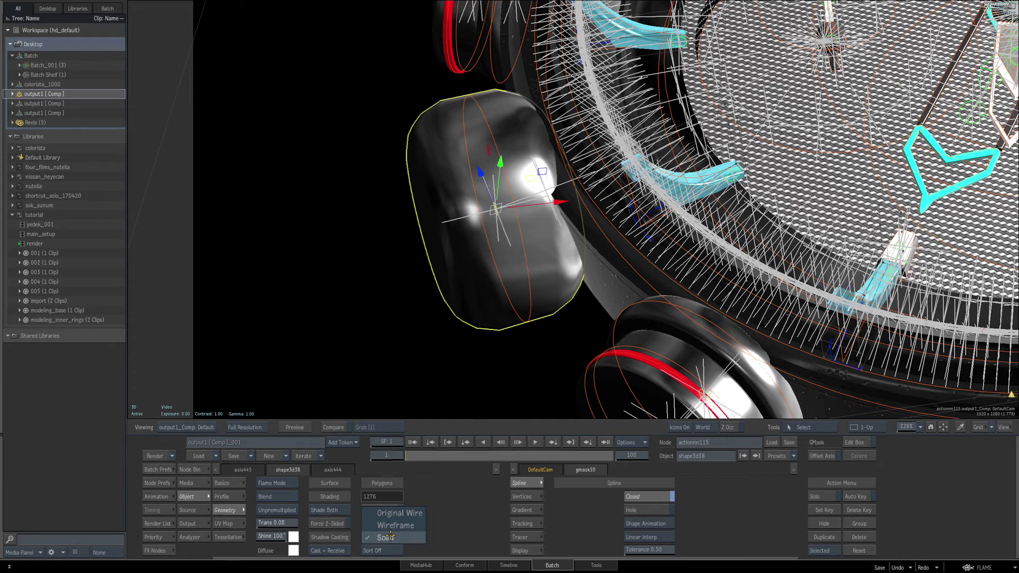
{"action": "left_click", "coordinate": [395, 525]}
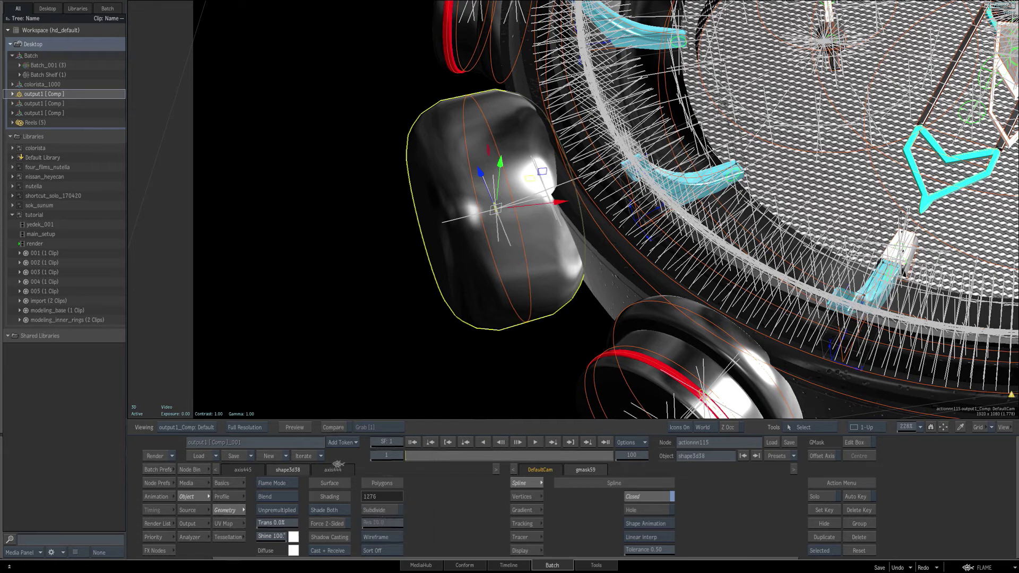
{"action": "left_click_drag", "start_coordinate": [908, 428], "coordinate": [957, 425]}
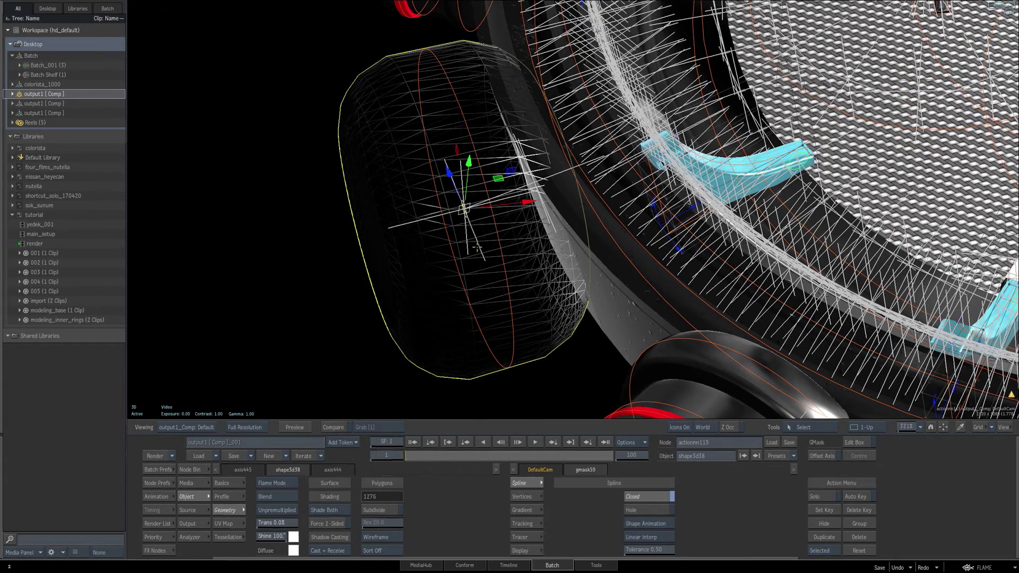
Step: Set Max Samples in the profile of the wireframe shape3d38 to 200
{"action": "left_click", "coordinate": [227, 496]}
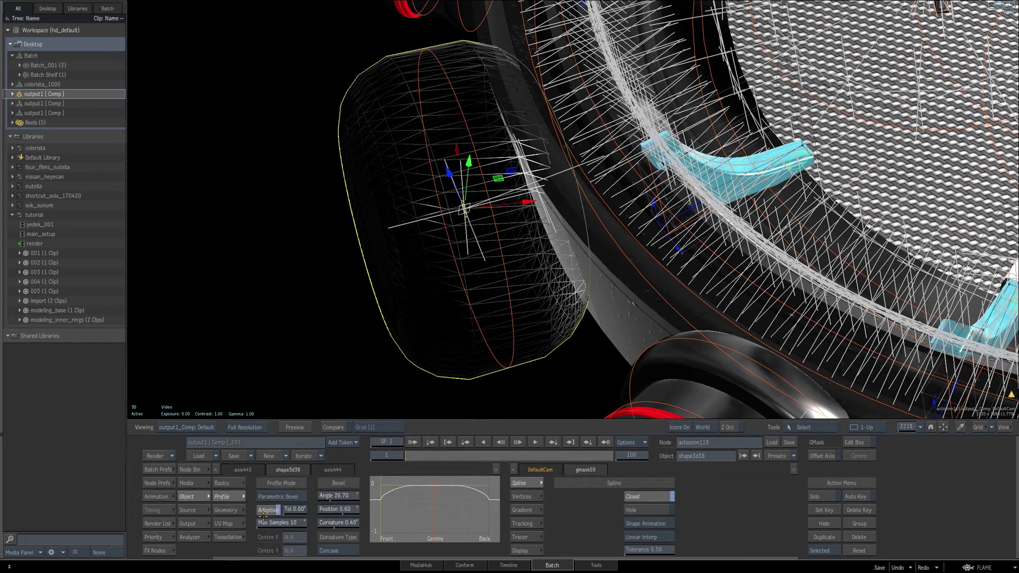
{"action": "left_click", "coordinate": [291, 517]}
{"action": "type", "text": "200"}
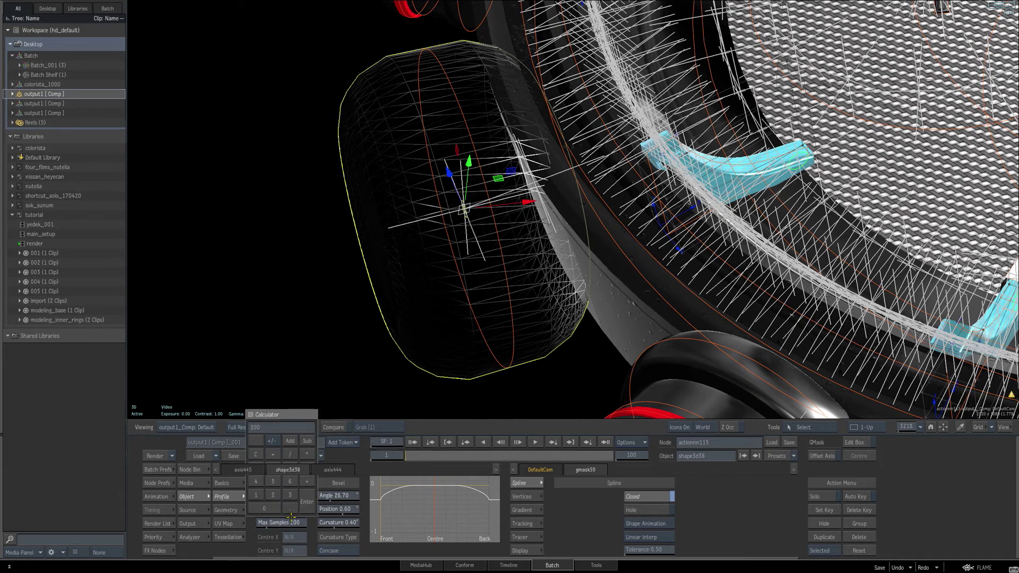
{"action": "key", "text": "Return"}
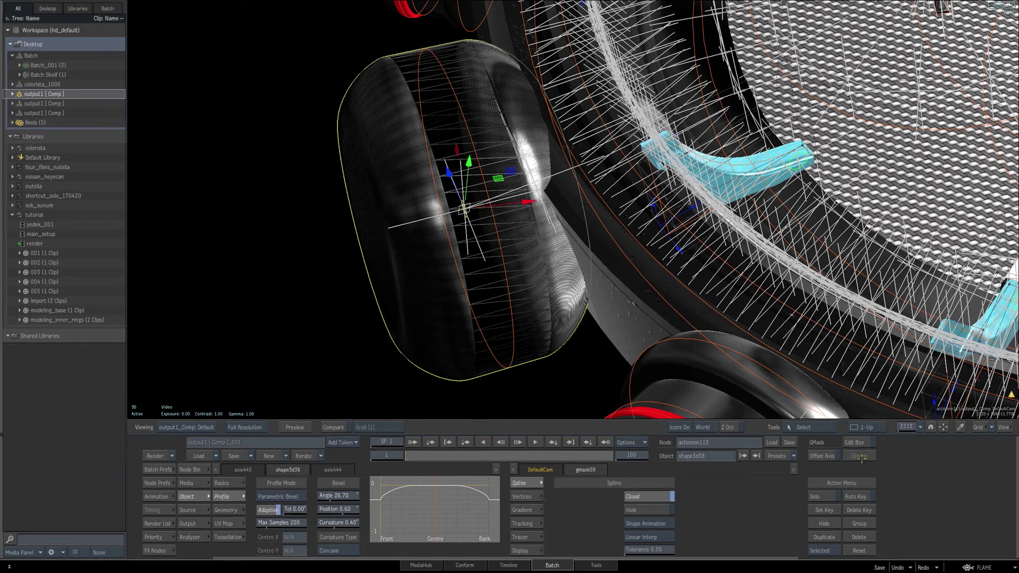
Step: Lower the wireframe shape's profile Max Samples to 20
{"action": "left_click", "coordinate": [289, 523]}
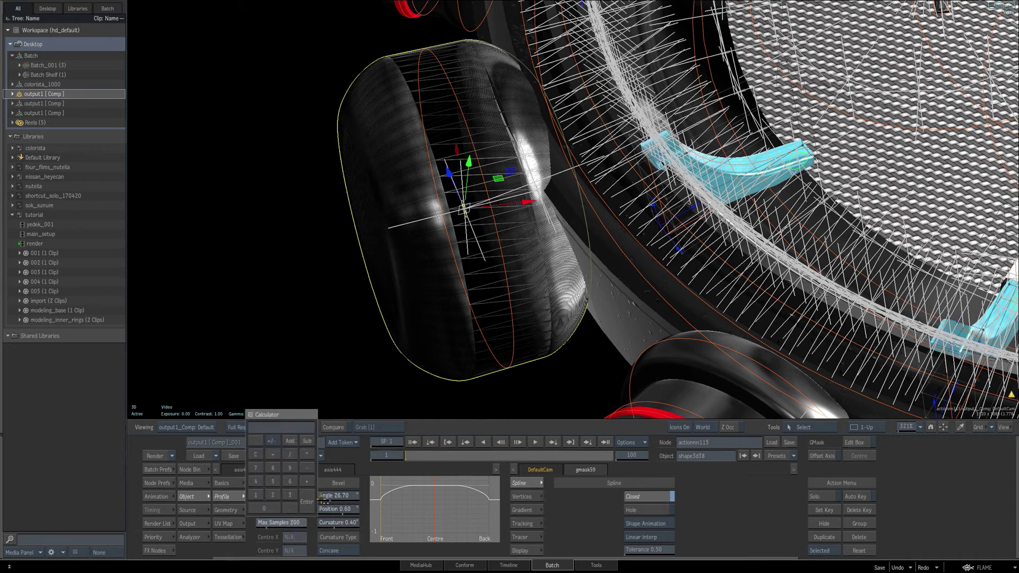
{"action": "type", "text": "20"}
{"action": "key", "text": "Return"}
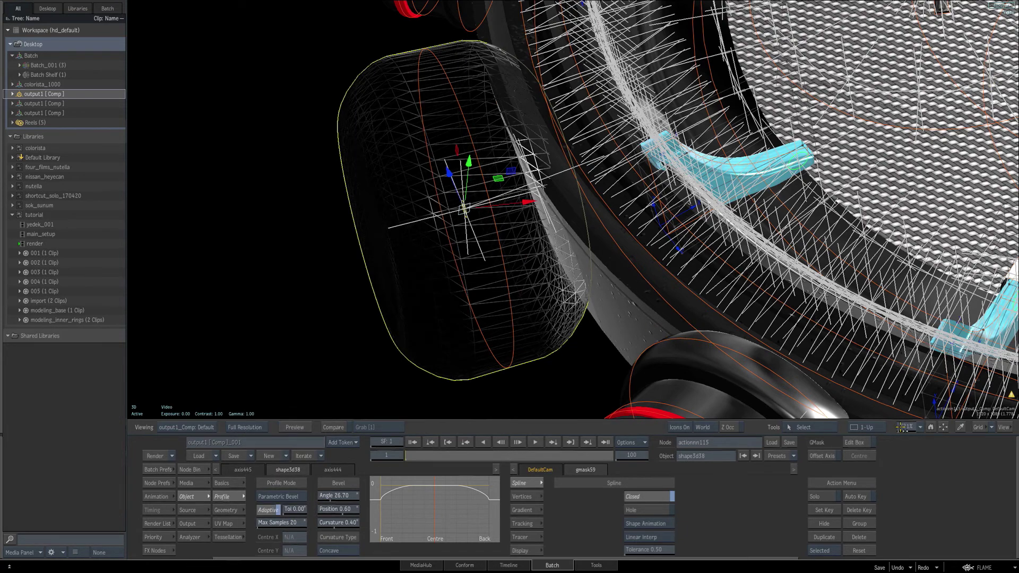
Step: Limit the icon display to selected objects and frame the whole watch in the camera result
{"action": "left_click_drag", "start_coordinate": [901, 427], "coordinate": [826, 390]}
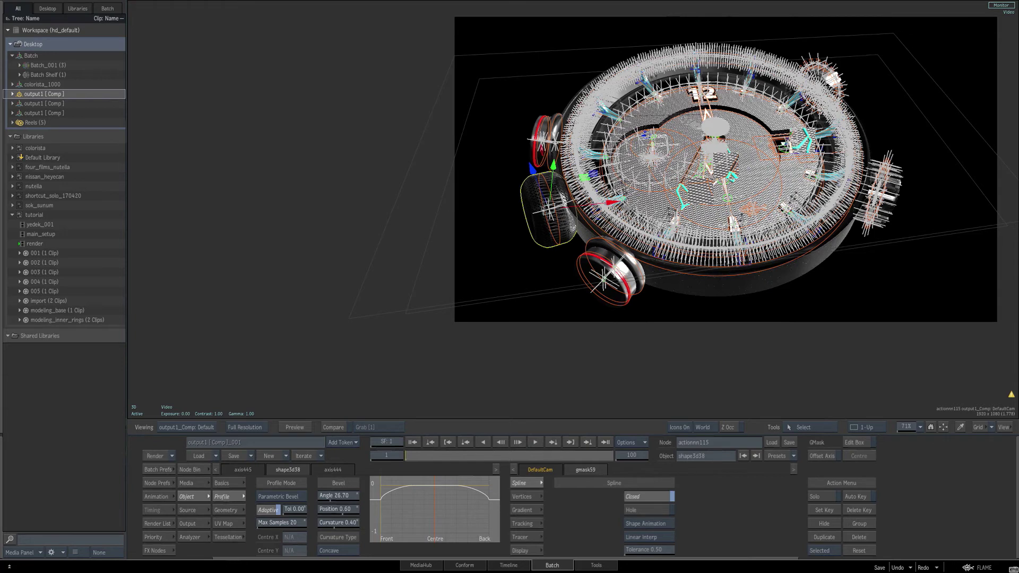
{"action": "key", "text": "ctrl+i"}
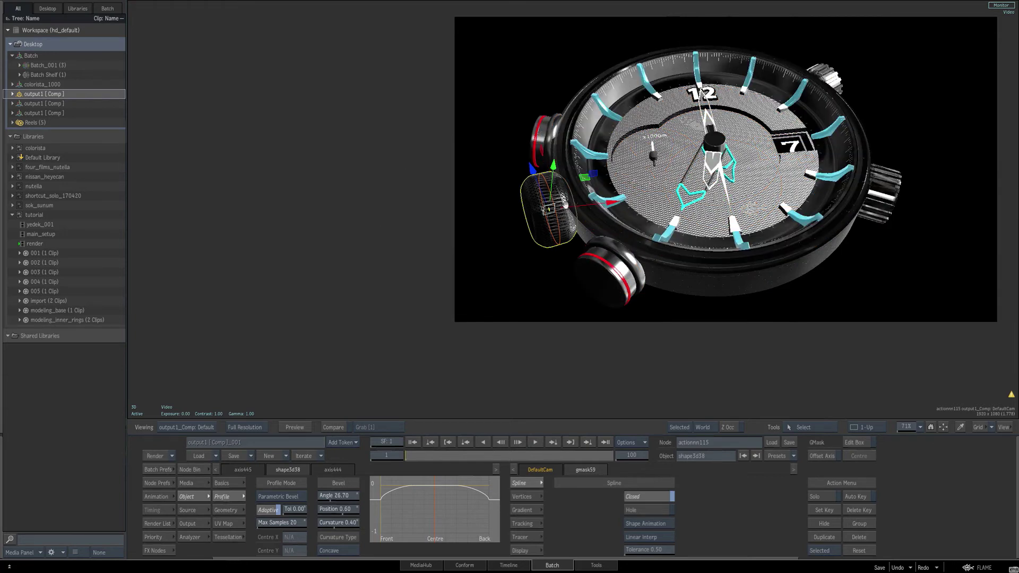
{"action": "left_click_drag", "start_coordinate": [570, 206], "coordinate": [545, 203]}
{"action": "middle_click_drag", "start_coordinate": [547, 203], "coordinate": [404, 208]}
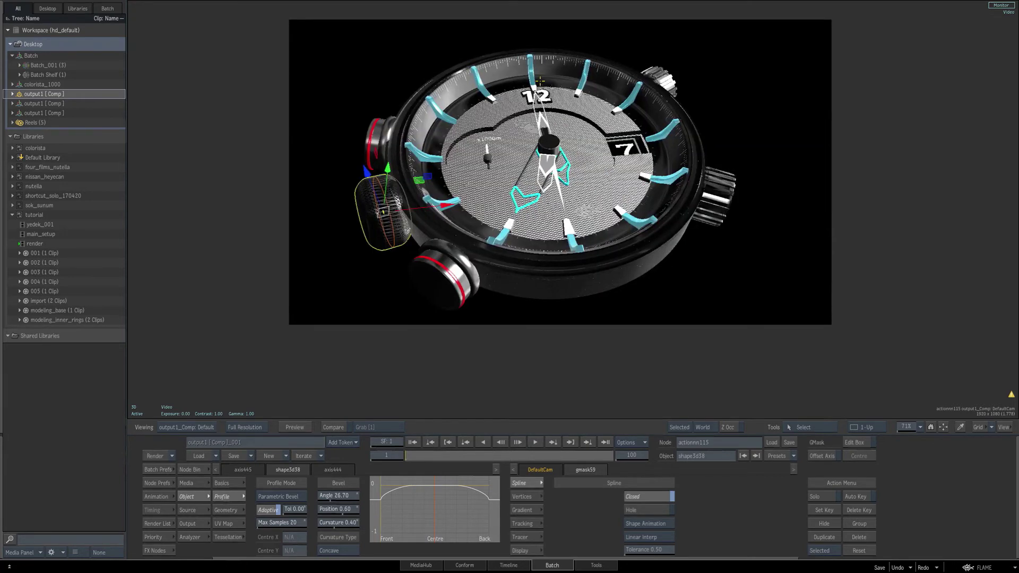
Step: Select the knob_left axis in the Action schematic and hide all nodes with the hide scope set to All
{"action": "key", "text": "Escape"}
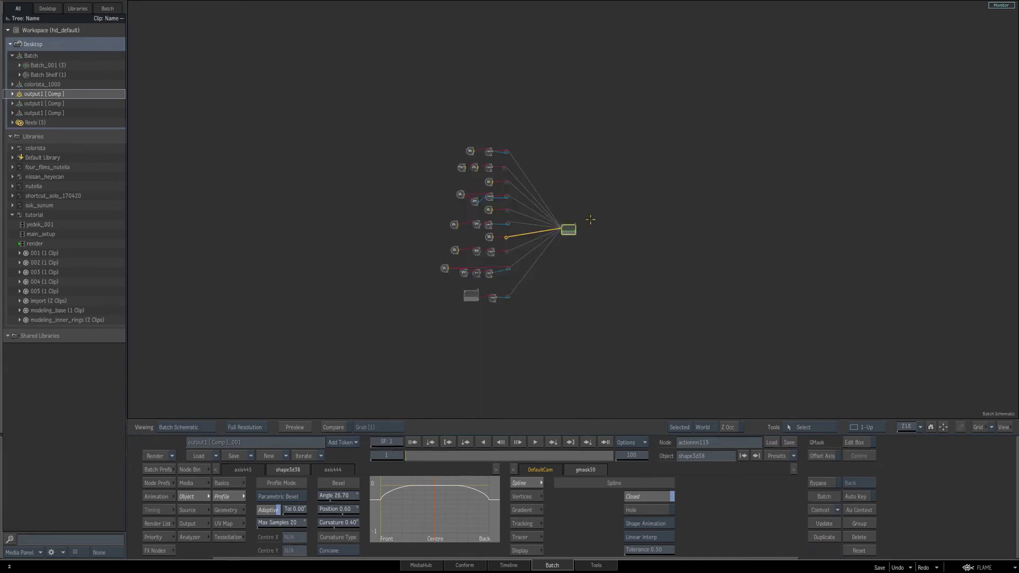
{"action": "key", "text": "Escape"}
{"action": "left_click_drag", "start_coordinate": [621, 214], "coordinate": [613, 264]}
{"action": "scroll", "coordinate": [611, 263], "scroll_direction": "down", "scroll_amount": 8}
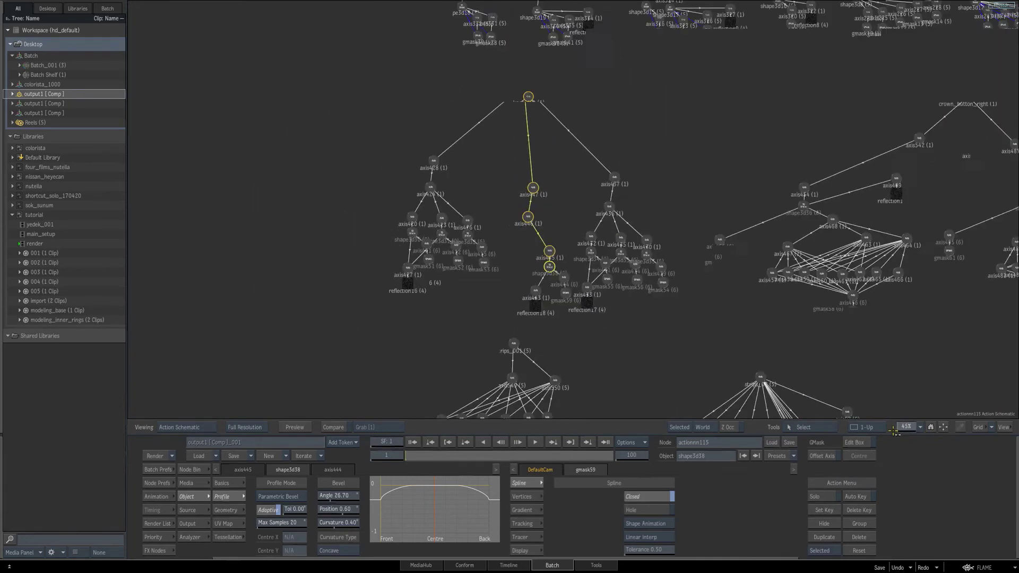
{"action": "middle_click_drag", "start_coordinate": [596, 168], "coordinate": [693, 159]}
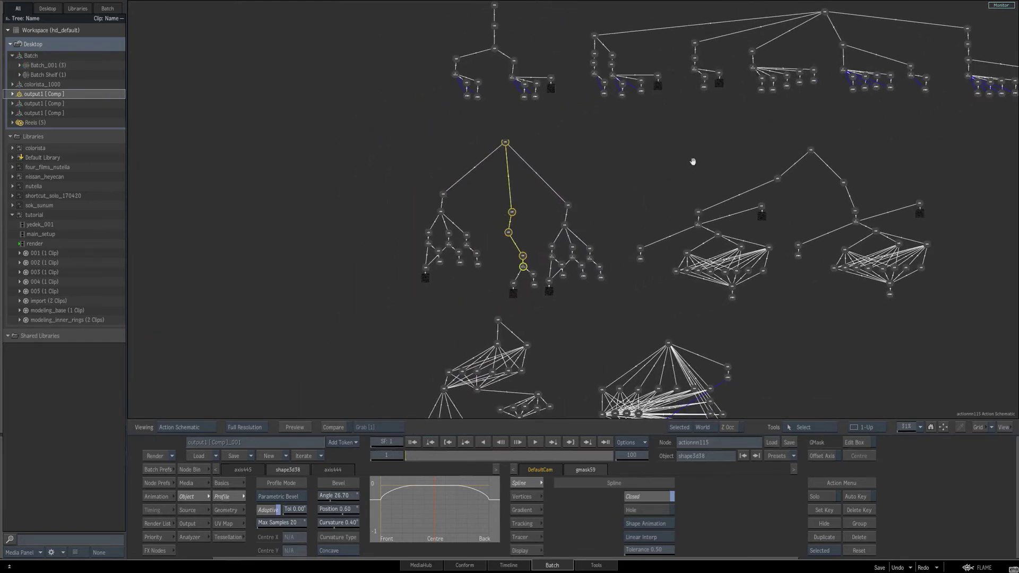
{"action": "key", "text": "F1"}
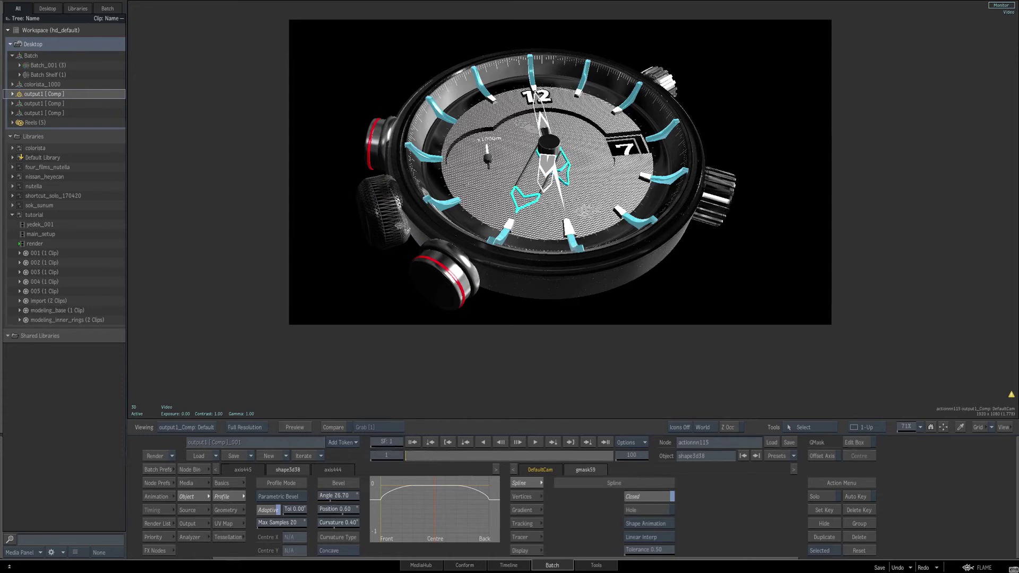
{"action": "key", "text": "F4"}
{"action": "left_click", "coordinate": [509, 144]}
{"action": "left_click_drag", "start_coordinate": [509, 144], "coordinate": [507, 141]}
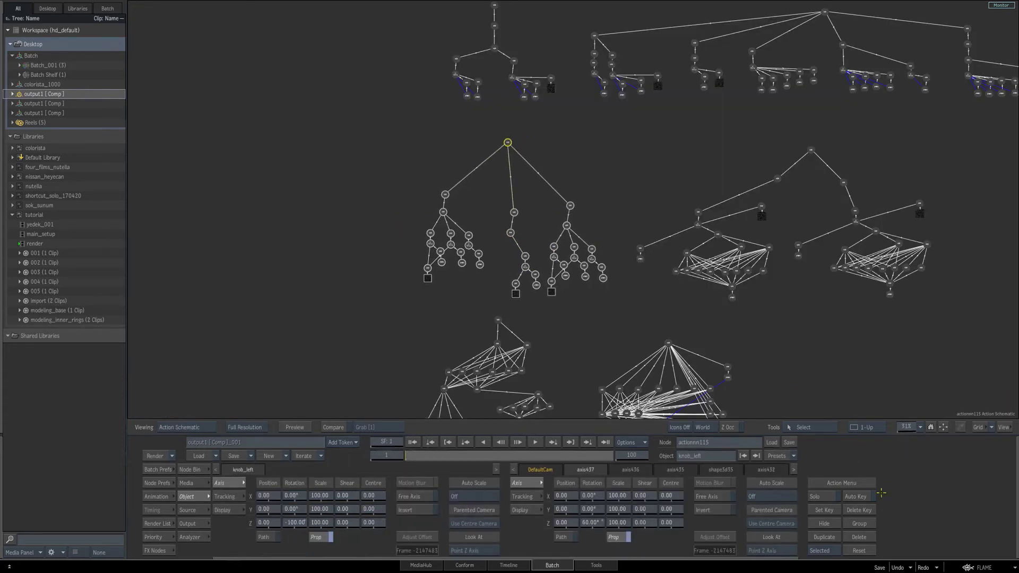
{"action": "left_click", "coordinate": [821, 550]}
{"action": "left_click", "coordinate": [821, 526]}
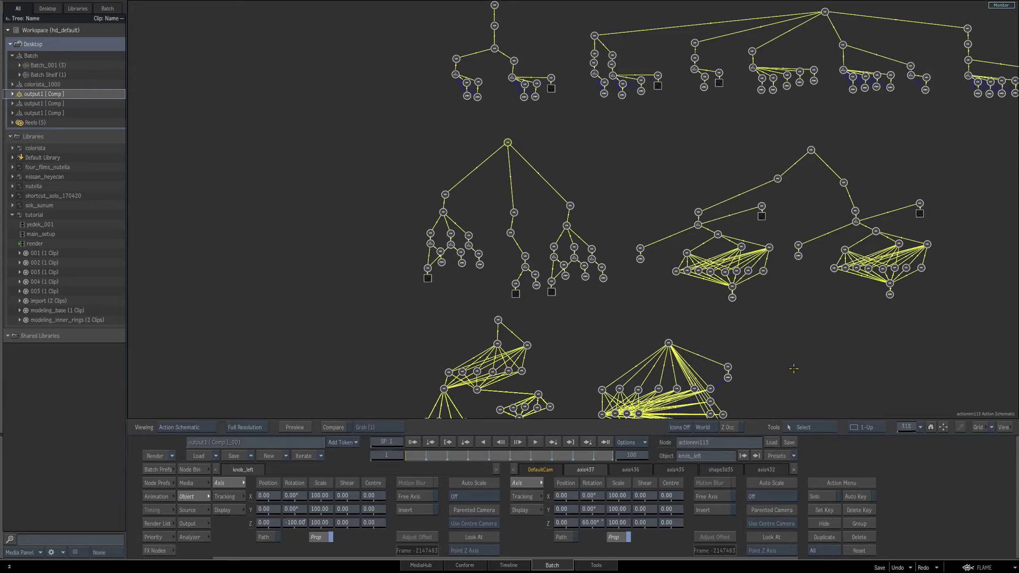
Step: Set the hide scope to Branch and unhide the knob_left axis with its whole branch
{"action": "left_click_drag", "start_coordinate": [910, 428], "coordinate": [927, 417]}
{"action": "left_click_drag", "start_coordinate": [915, 343], "coordinate": [829, 241]}
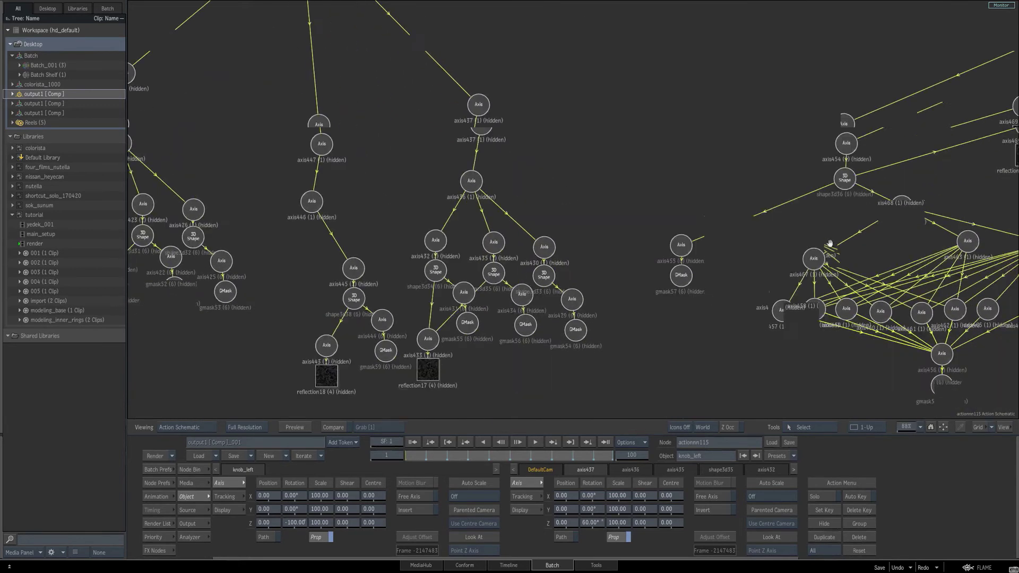
{"action": "left_click_drag", "start_coordinate": [600, 119], "coordinate": [867, 257]}
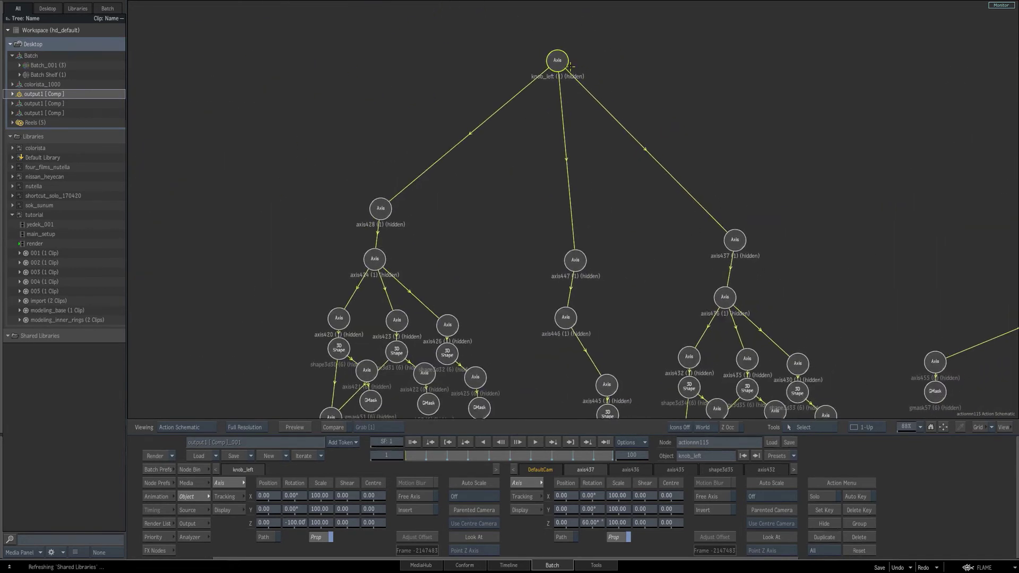
{"action": "left_click_drag", "start_coordinate": [560, 66], "coordinate": [557, 61]}
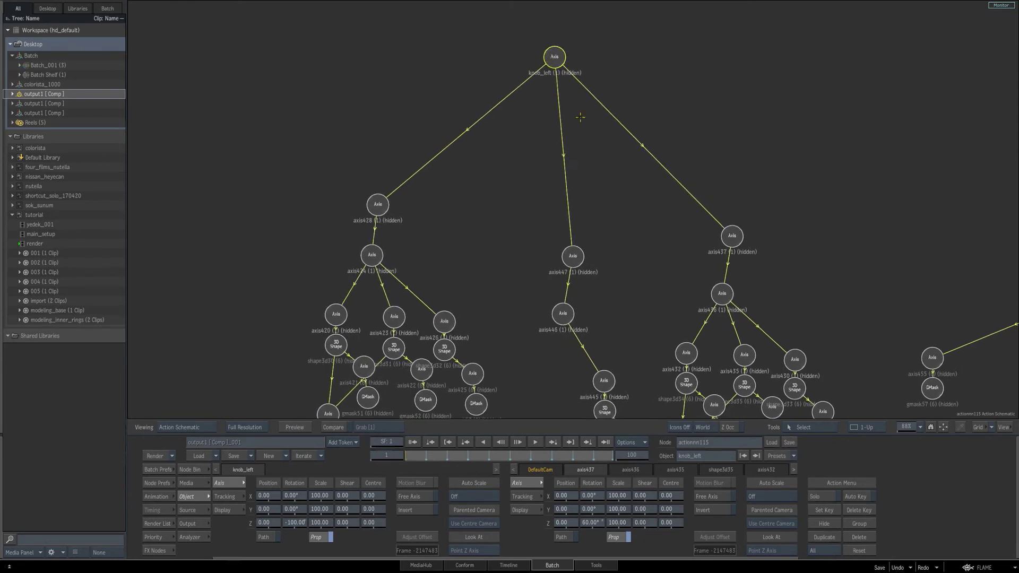
{"action": "left_click", "coordinate": [831, 549]}
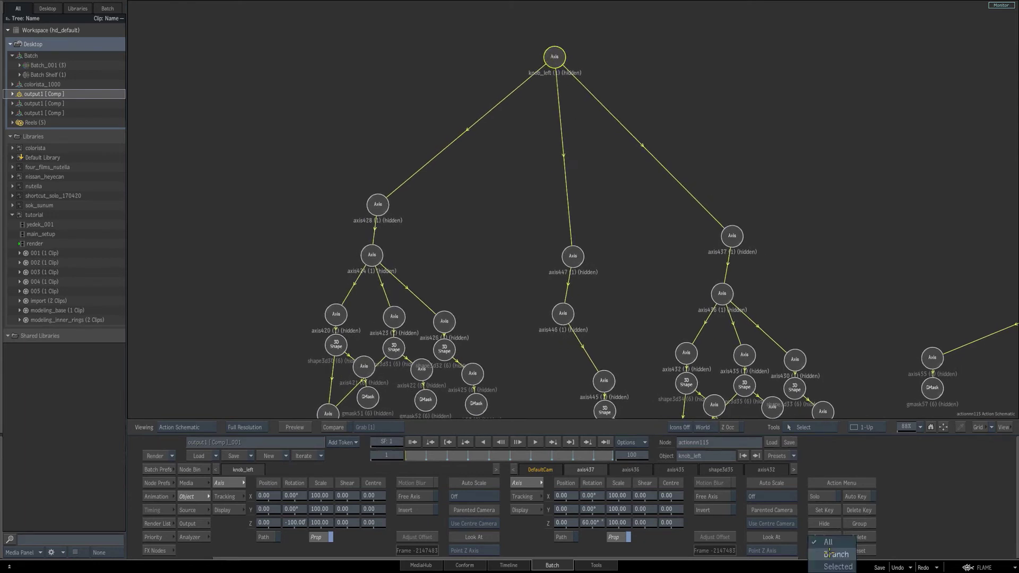
{"action": "left_click", "coordinate": [827, 551]}
{"action": "mouse_move", "coordinate": [552, 55]}
{"action": "left_mouse_down"}
{"action": "mouse_move", "coordinate": [557, 63]}
{"action": "mouse_move", "coordinate": [545, 58]}
{"action": "left_mouse_up"}
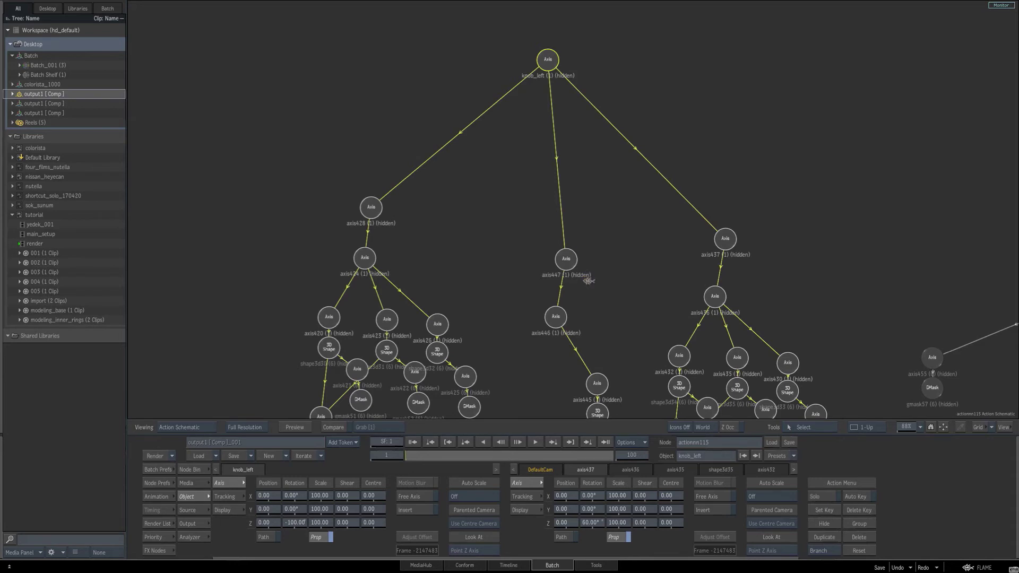
{"action": "key", "text": "shift+h"}
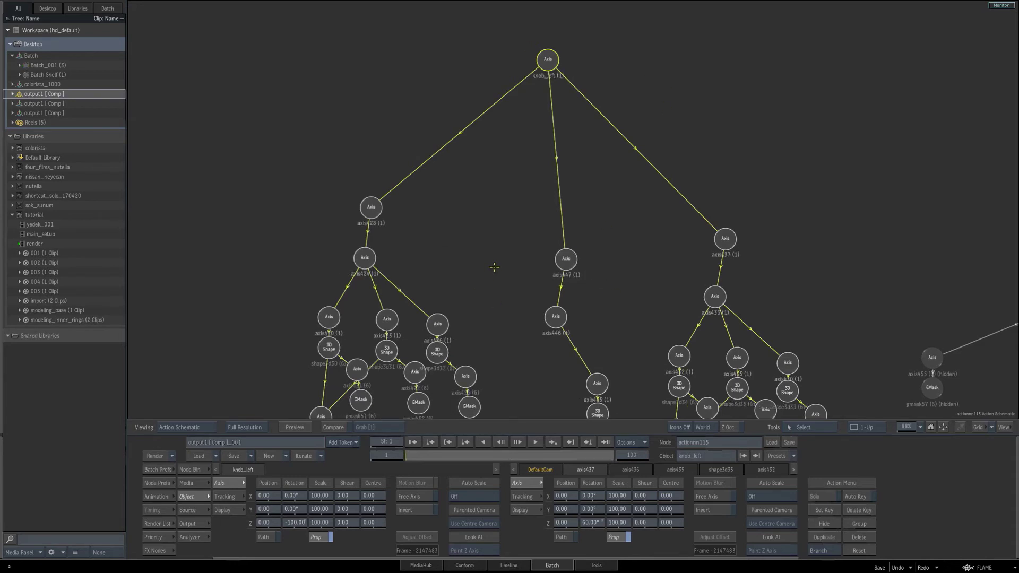
Step: Check the knobs in the camera result with icons limited to selected objects, and return to the Action schematic
{"action": "key", "text": "F4"}
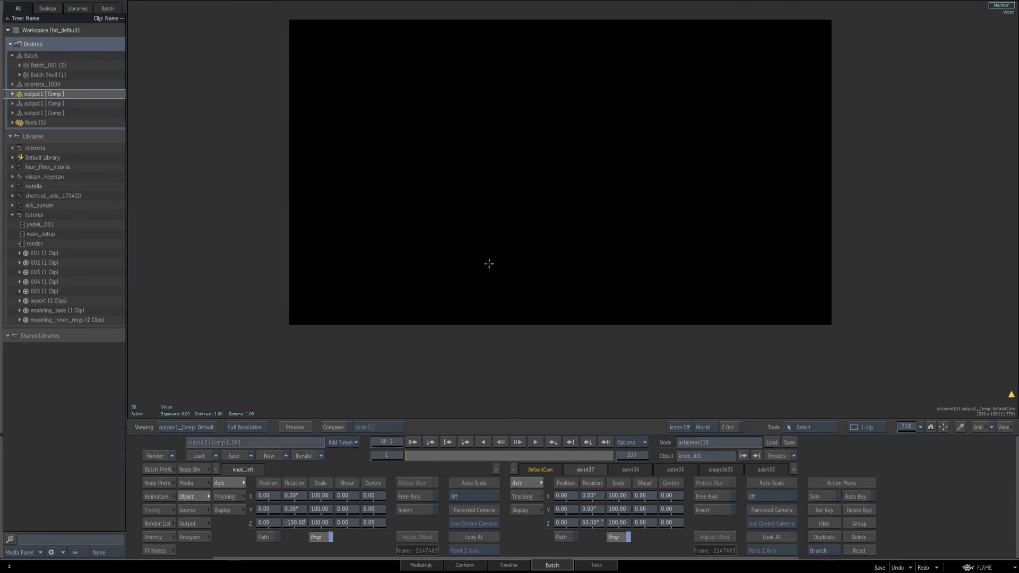
{"action": "key", "text": "shift+i"}
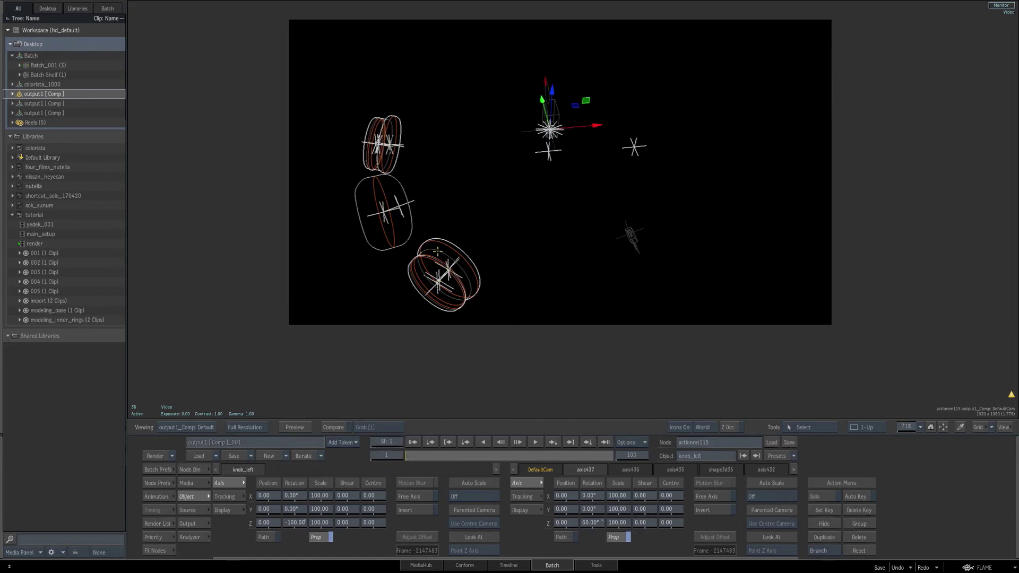
{"action": "key", "text": "shift+i"}
{"action": "key", "text": "shift+i"}
{"action": "key", "text": "shift+i"}
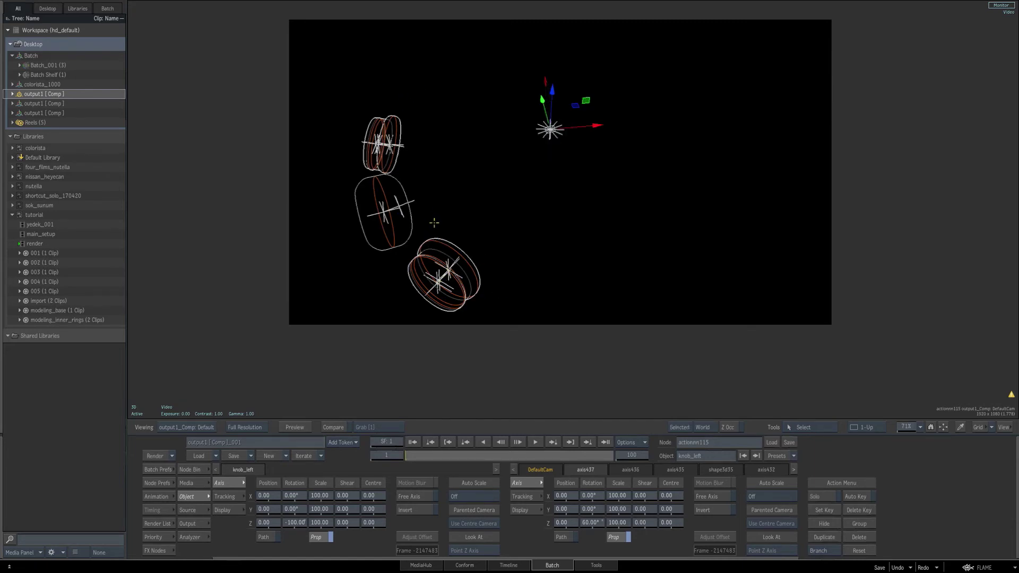
{"action": "key", "text": "grave"}
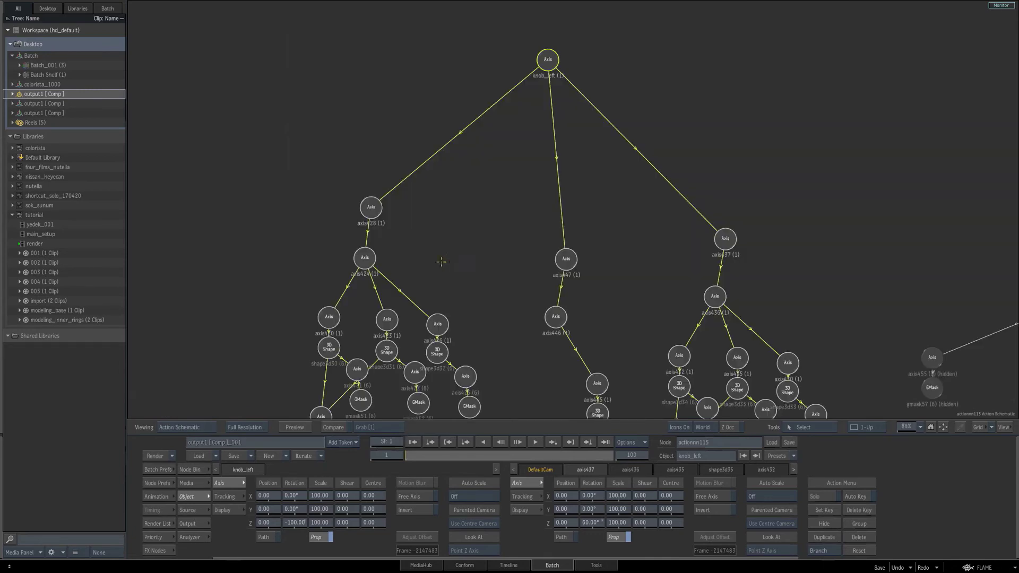
Step: Set the hide scope to Selected, unhide the two light nodes beside the camera branch and view the camera result
{"action": "left_click_drag", "start_coordinate": [943, 177], "coordinate": [836, 227]}
{"action": "left_click_drag", "start_coordinate": [911, 431], "coordinate": [878, 434]}
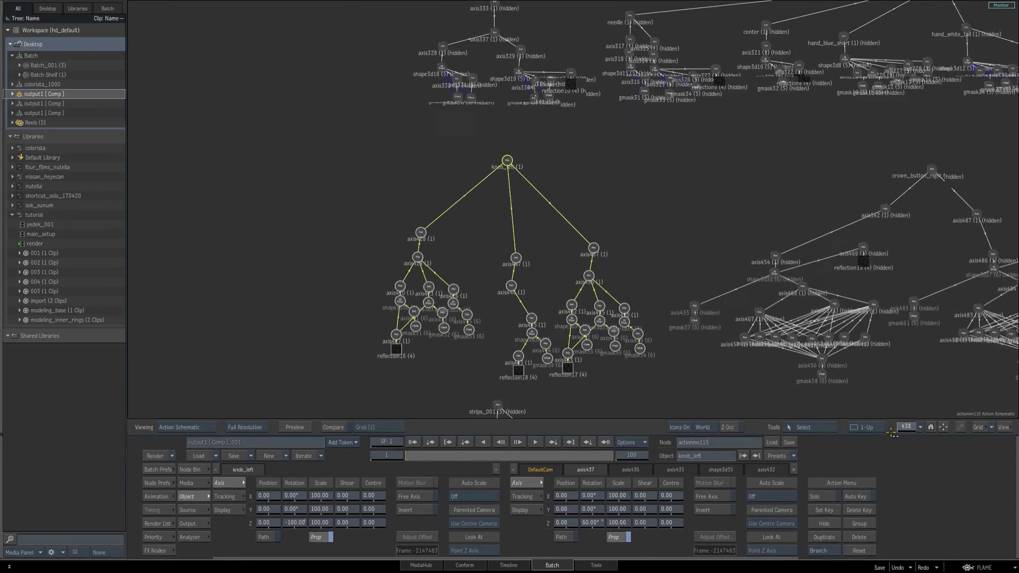
{"action": "left_click_drag", "start_coordinate": [851, 216], "coordinate": [496, 505]}
{"action": "left_click_drag", "start_coordinate": [793, 132], "coordinate": [653, 381]}
{"action": "left_click_drag", "start_coordinate": [761, 205], "coordinate": [603, 356]}
{"action": "left_click_drag", "start_coordinate": [907, 431], "coordinate": [926, 429]}
{"action": "left_click_drag", "start_coordinate": [908, 234], "coordinate": [681, 276]}
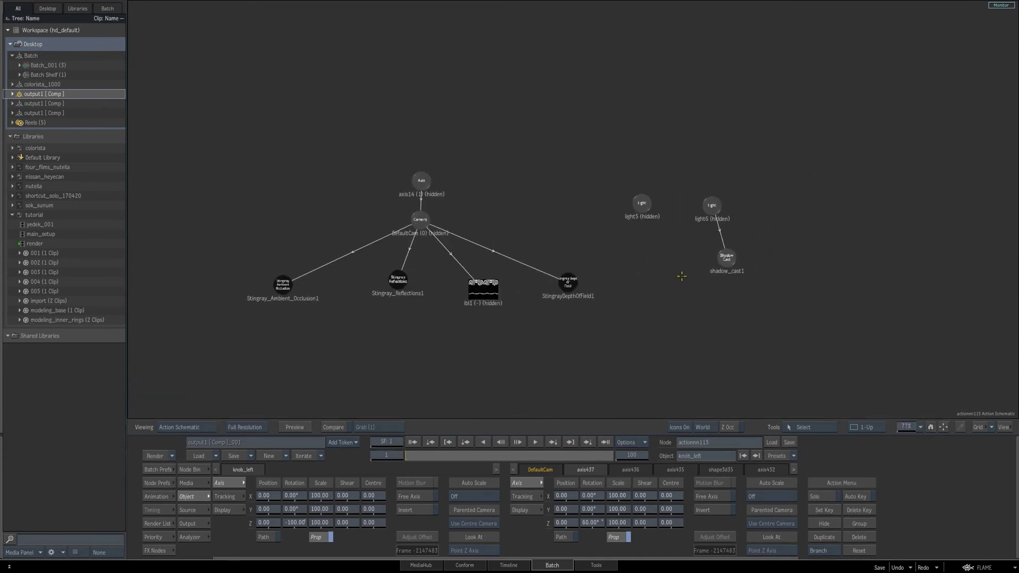
{"action": "left_click", "coordinate": [827, 547]}
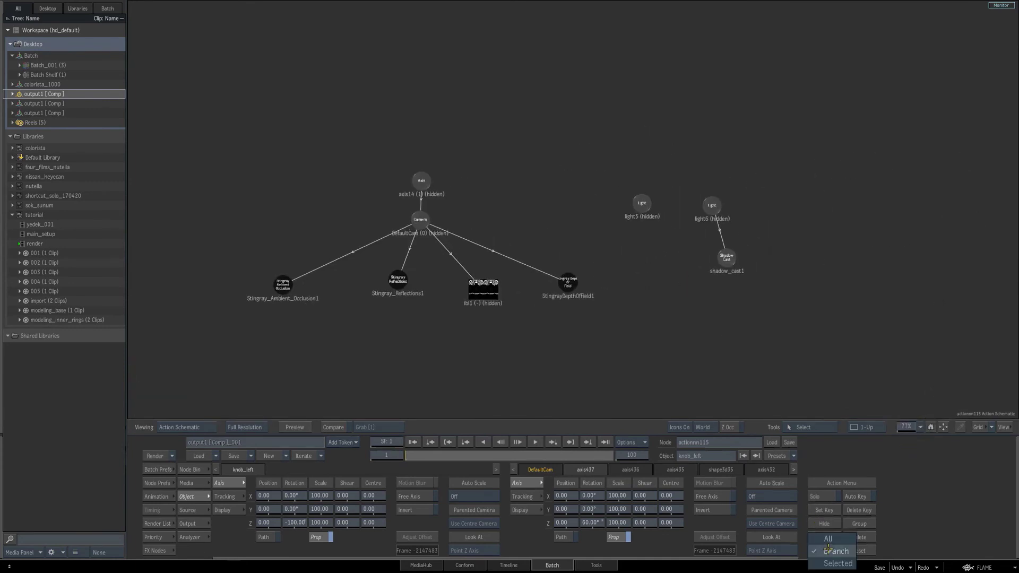
{"action": "left_click", "coordinate": [838, 564]}
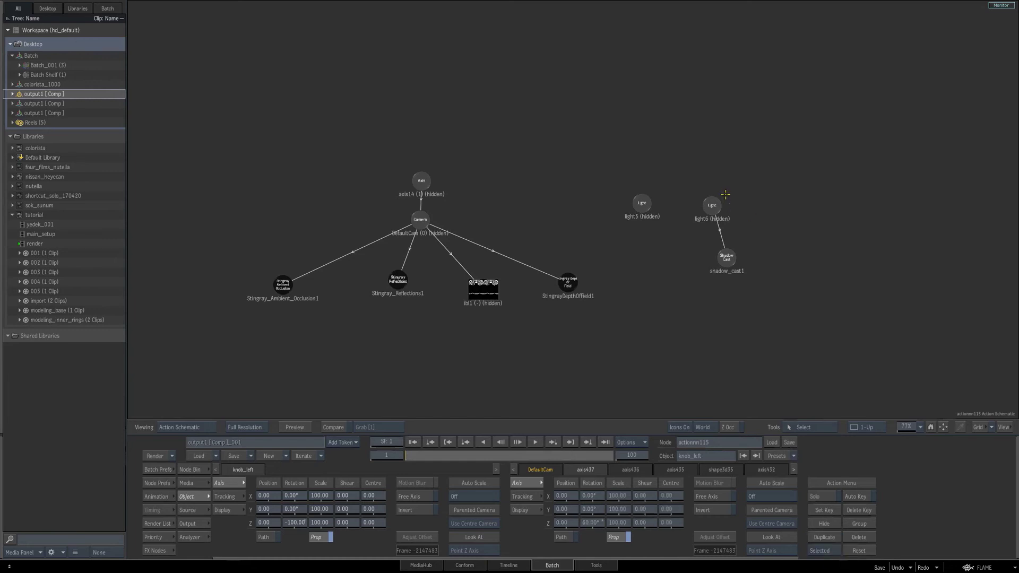
{"action": "left_click", "coordinate": [712, 205]}
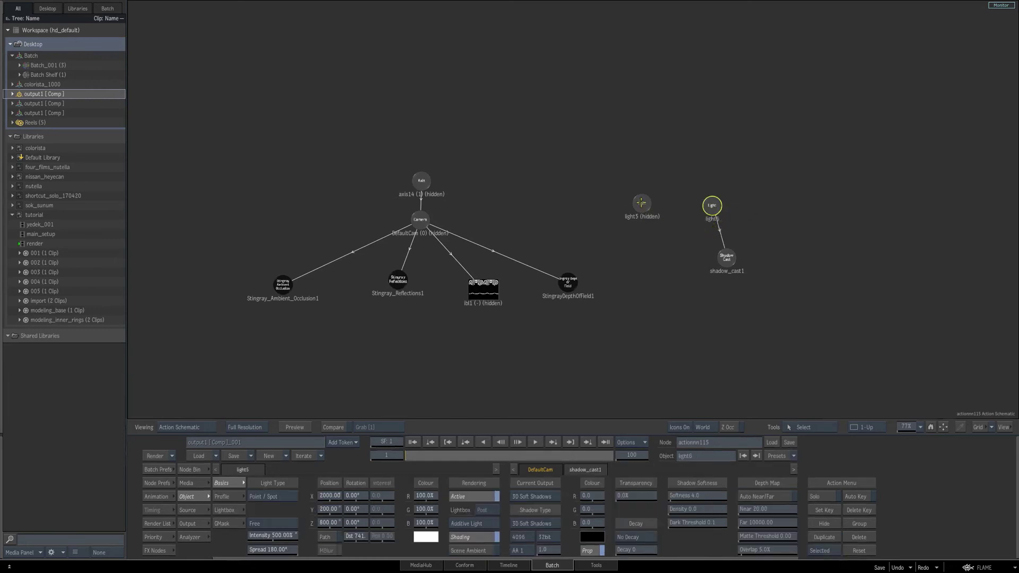
{"action": "left_click", "coordinate": [643, 205]}
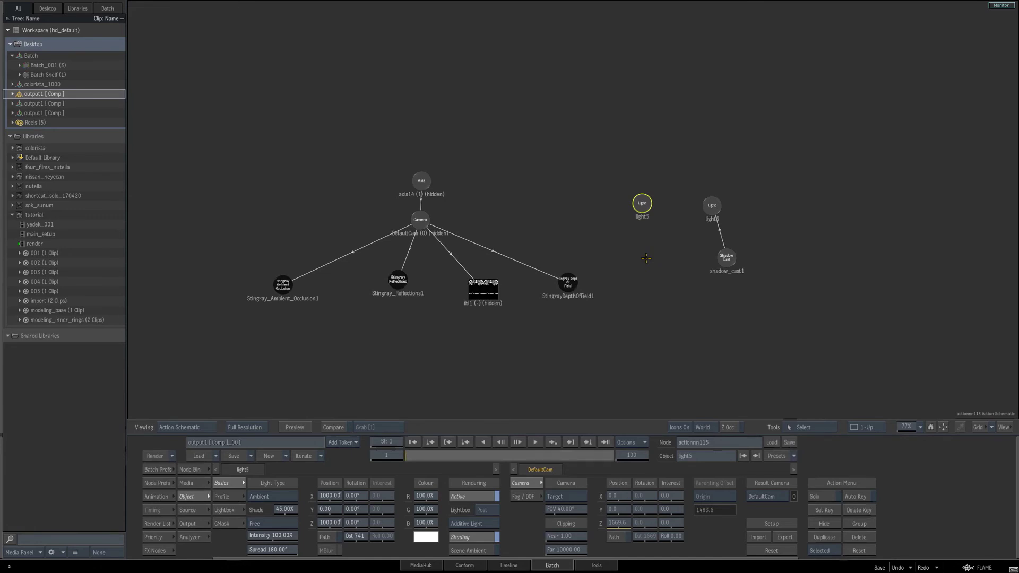
{"action": "key", "text": "F4"}
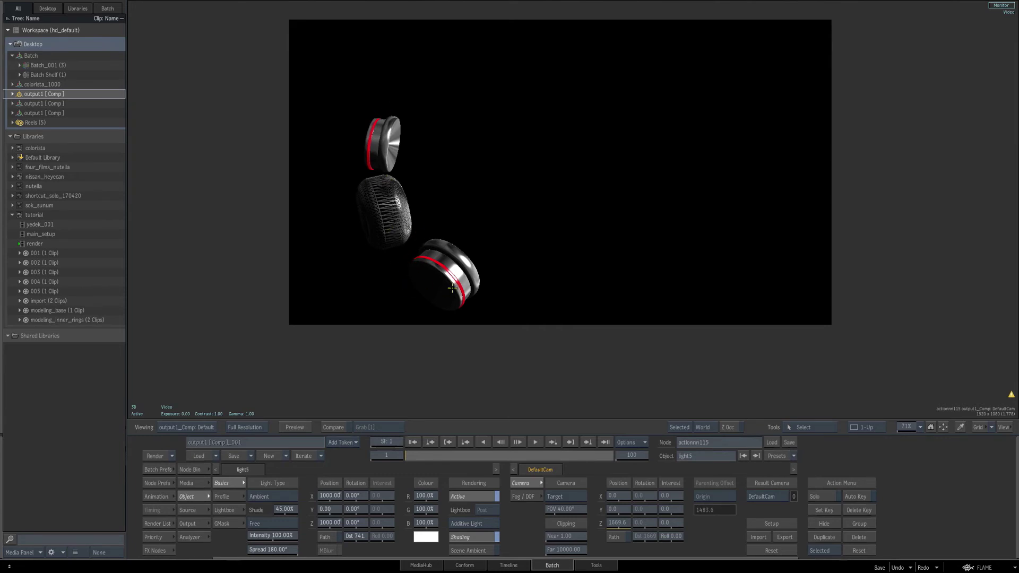
Step: Return to the Action schematic and shift the axis437 and axis447 branches under knob_left slightly farther apart from their original places
{"action": "key", "text": "F8"}
{"action": "left_click_drag", "start_coordinate": [907, 427], "coordinate": [883, 426]}
{"action": "left_click_drag", "start_coordinate": [521, 361], "coordinate": [859, 88]}
{"action": "left_click_drag", "start_coordinate": [557, 263], "coordinate": [805, 100]}
{"action": "left_click_drag", "start_coordinate": [667, 224], "coordinate": [726, 50]}
{"action": "scroll", "coordinate": [926, 414], "scroll_direction": "up", "scroll_amount": 4}
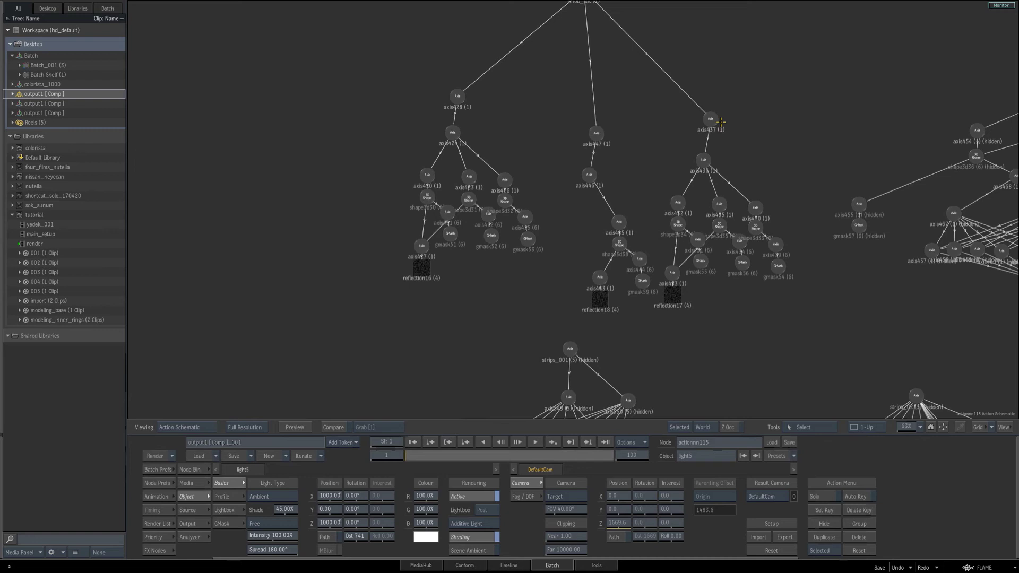
{"action": "left_click_drag", "start_coordinate": [711, 120], "coordinate": [727, 120]}
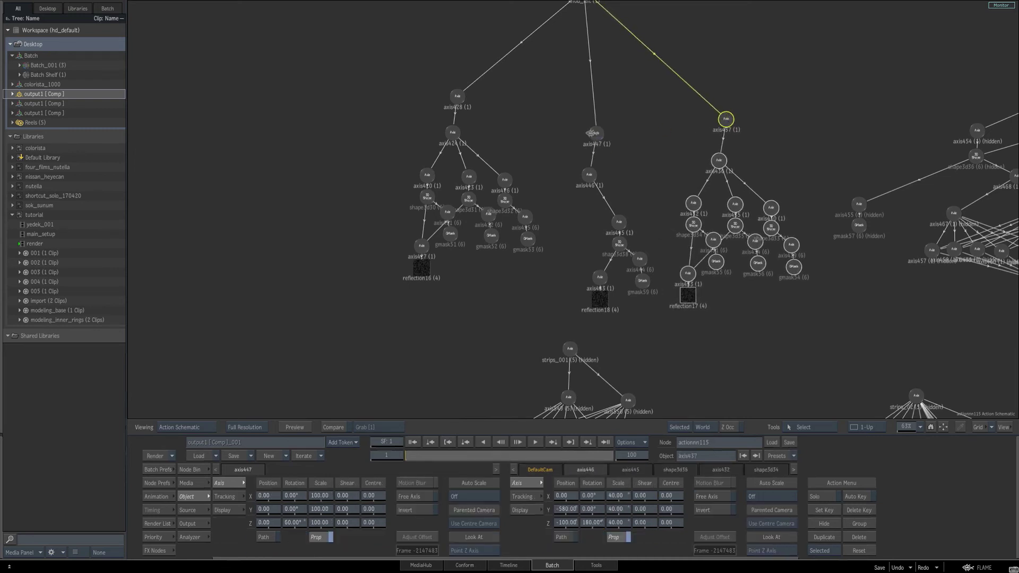
{"action": "left_click_drag", "start_coordinate": [596, 134], "coordinate": [583, 132]}
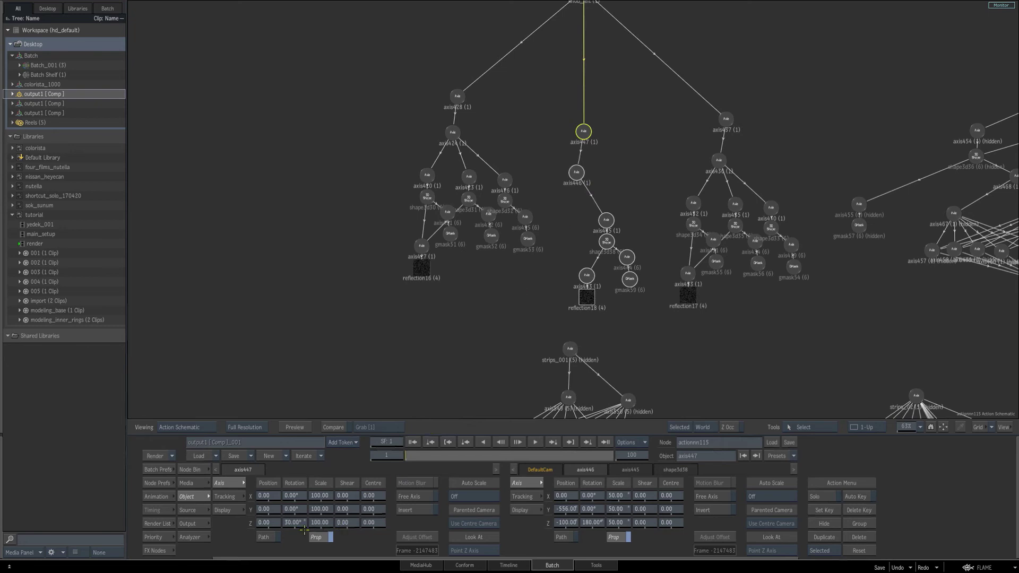
Step: Increase axis447's Z rotation and set axis437's Z rotation to 31° so their two left knobs swap places, checking the camera result
{"action": "key", "text": "F4"}
{"action": "left_click_drag", "start_coordinate": [295, 523], "coordinate": [306, 520]}
{"action": "key", "text": "Escape"}
{"action": "left_click", "coordinate": [727, 119]}
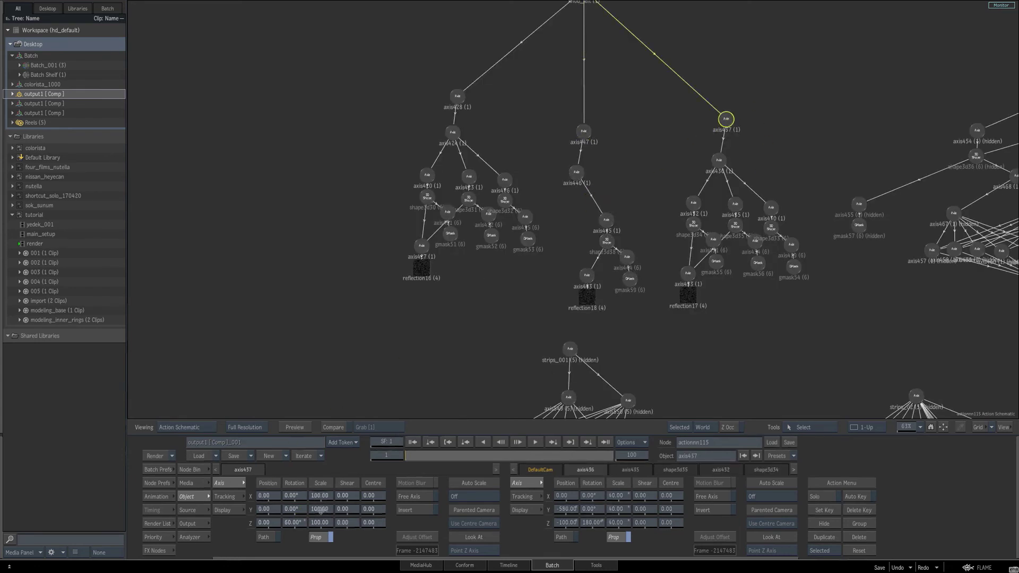
{"action": "key", "text": "F1"}
{"action": "left_click_drag", "start_coordinate": [297, 523], "coordinate": [279, 516]}
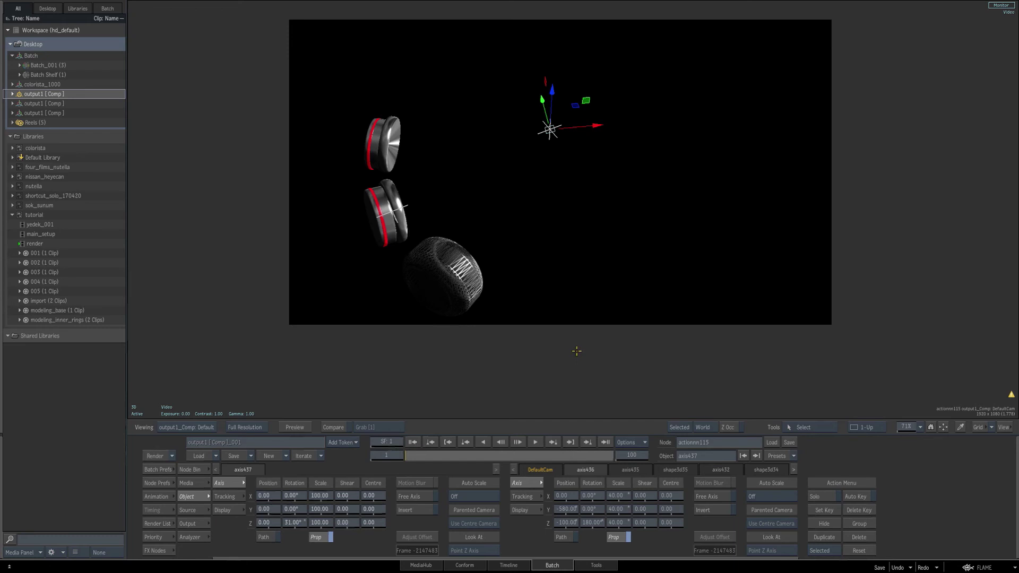
{"action": "key", "text": "F4"}
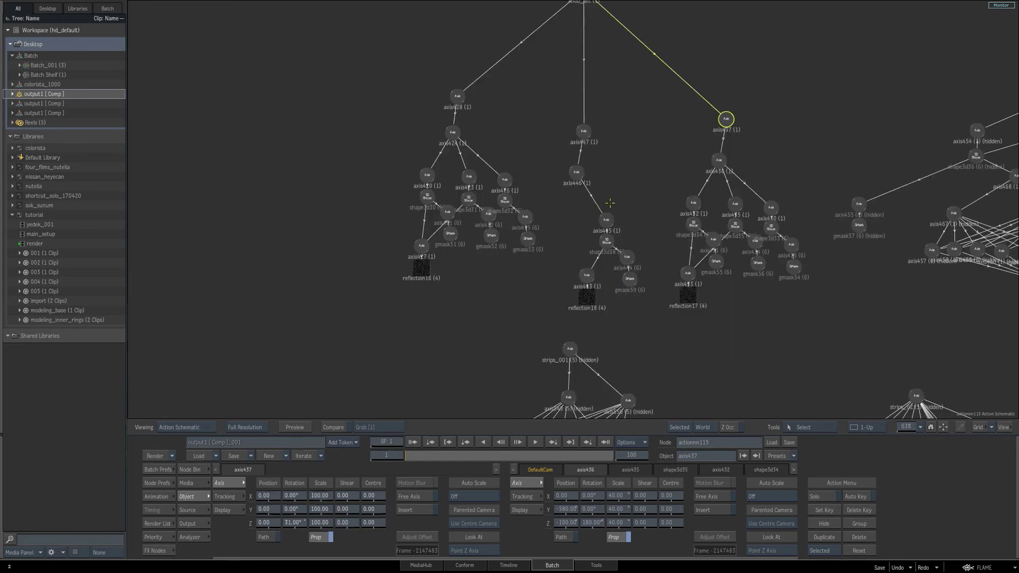
Step: Switch the geometry display of the 3D shape in the axis447 branch from Wireframe to Solid, viewing the camera result
{"action": "left_click", "coordinate": [606, 242]}
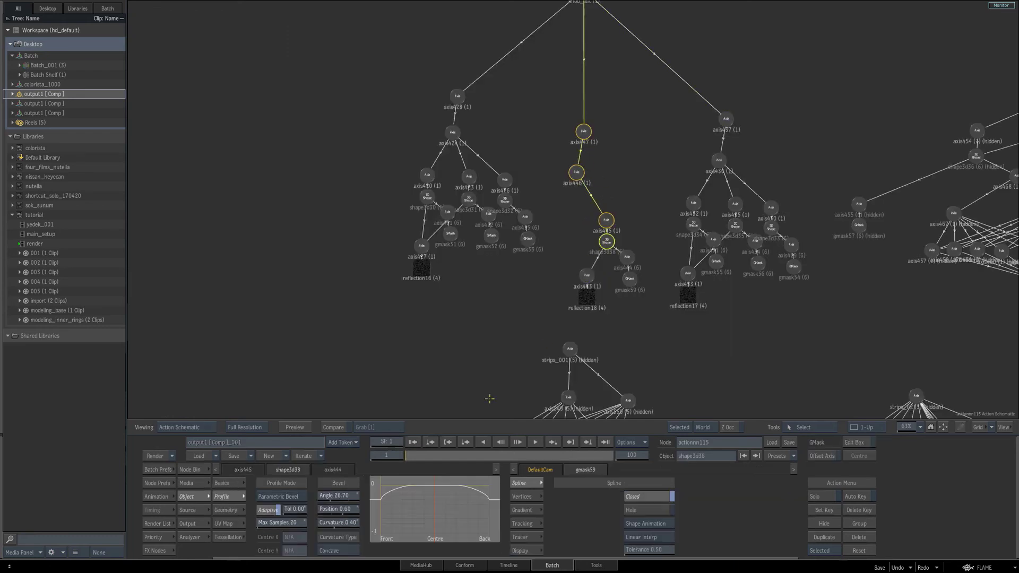
{"action": "key", "text": "F4"}
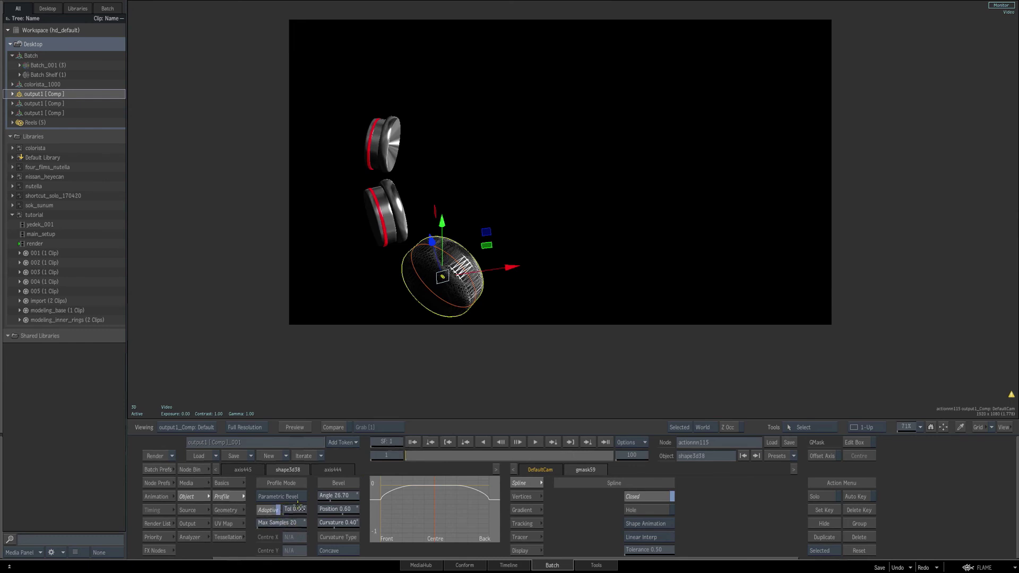
{"action": "left_click", "coordinate": [225, 512]}
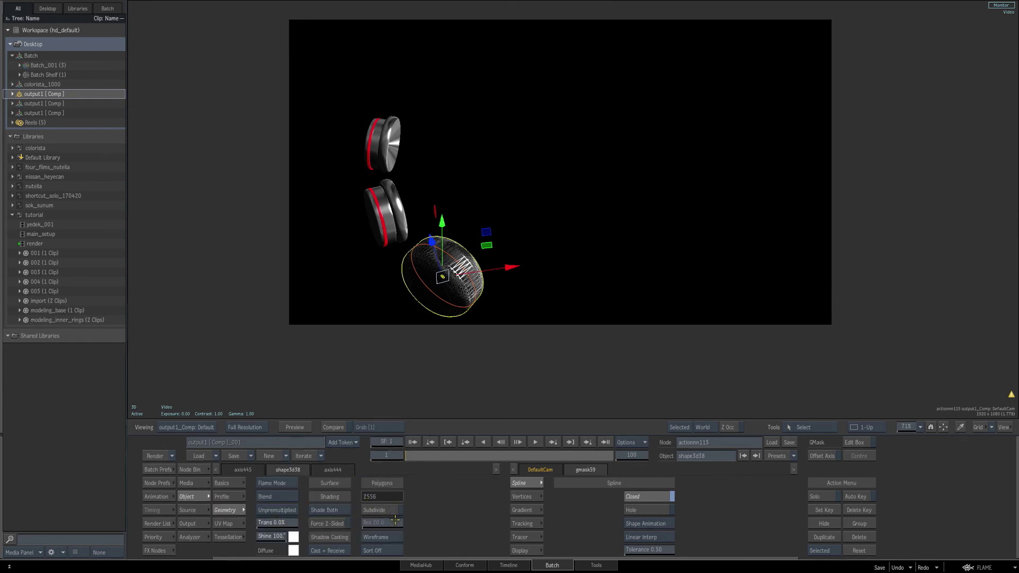
{"action": "left_click", "coordinate": [392, 522]}
{"action": "left_click", "coordinate": [385, 549]}
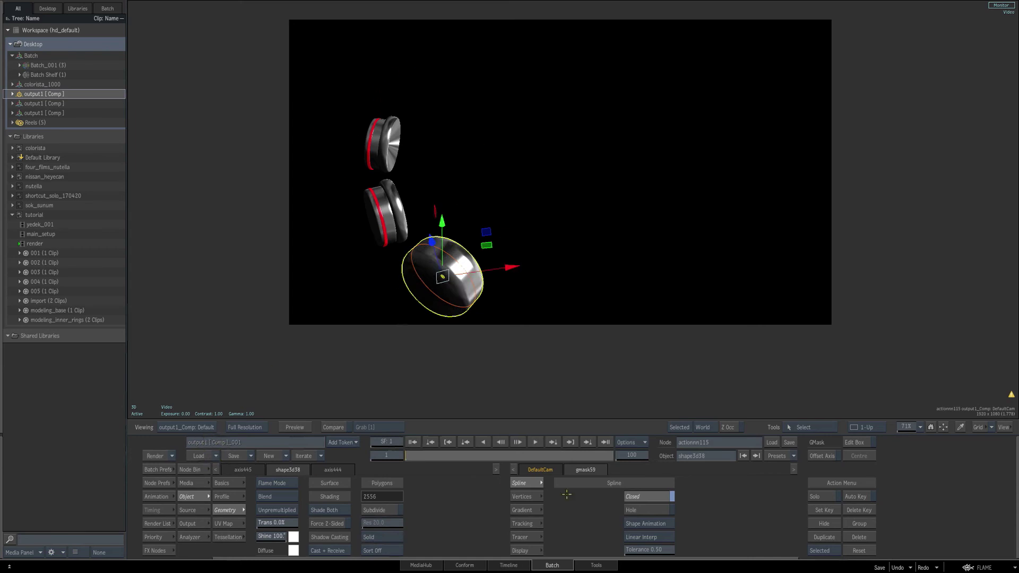
Step: Set the hide scope to All, toggle the hidden state of every node and return to the Action schematic
{"action": "left_click", "coordinate": [833, 551]}
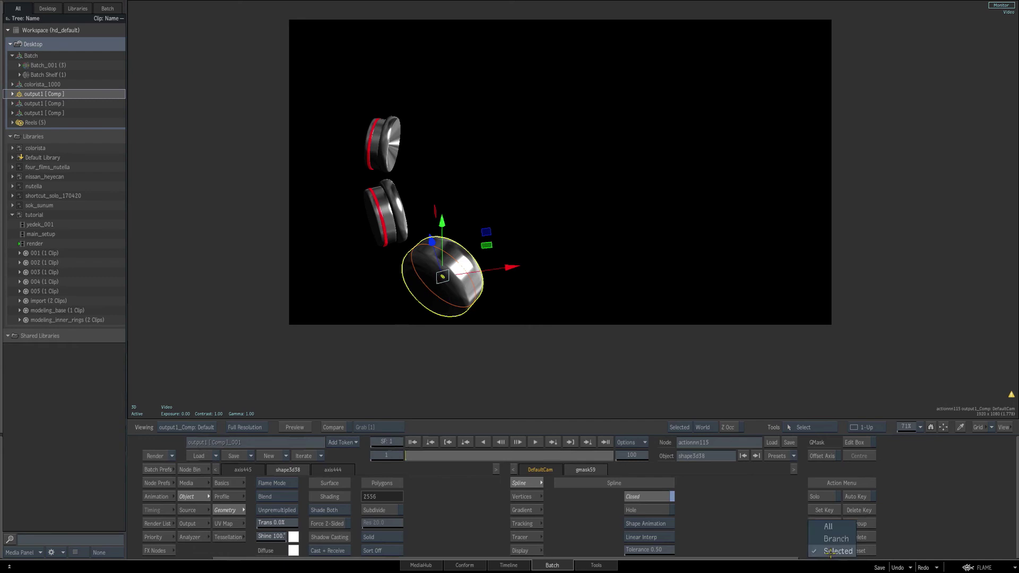
{"action": "left_click", "coordinate": [822, 527]}
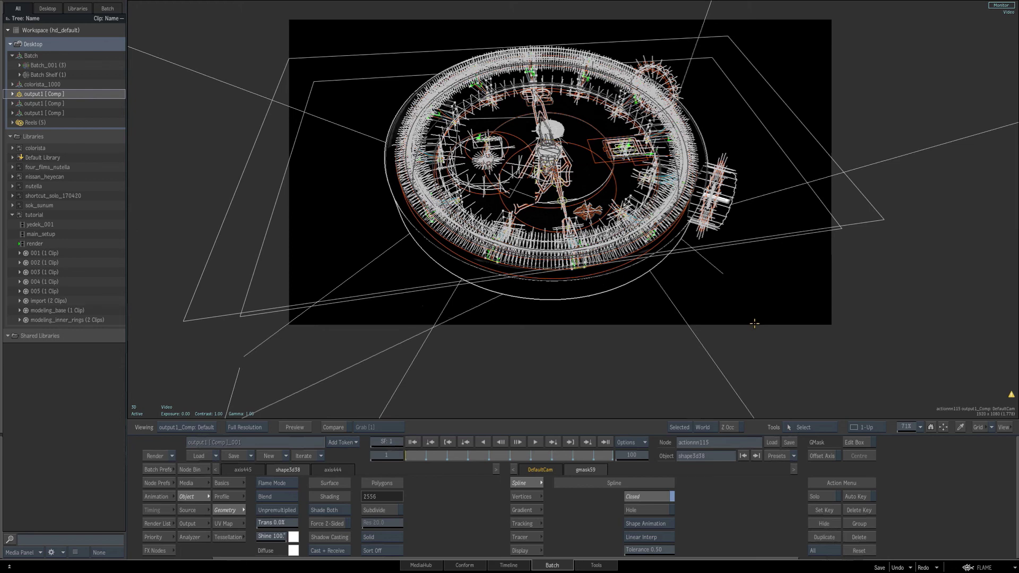
{"action": "key", "text": "Escape"}
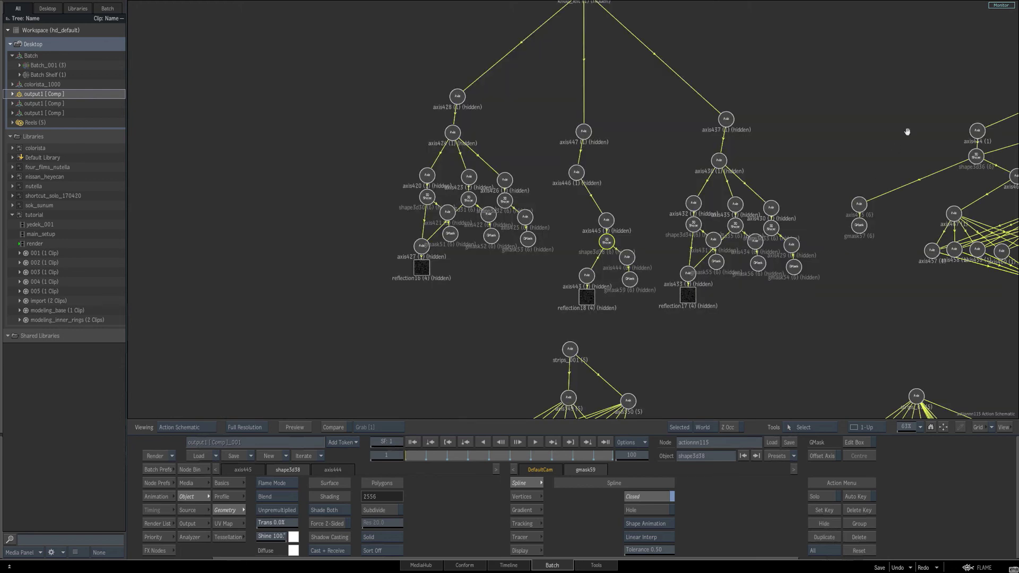
Step: Select the knob_left axis, set the hide scope to Branch and unhide it with its whole branch
{"action": "left_click_drag", "start_coordinate": [907, 129], "coordinate": [813, 168]}
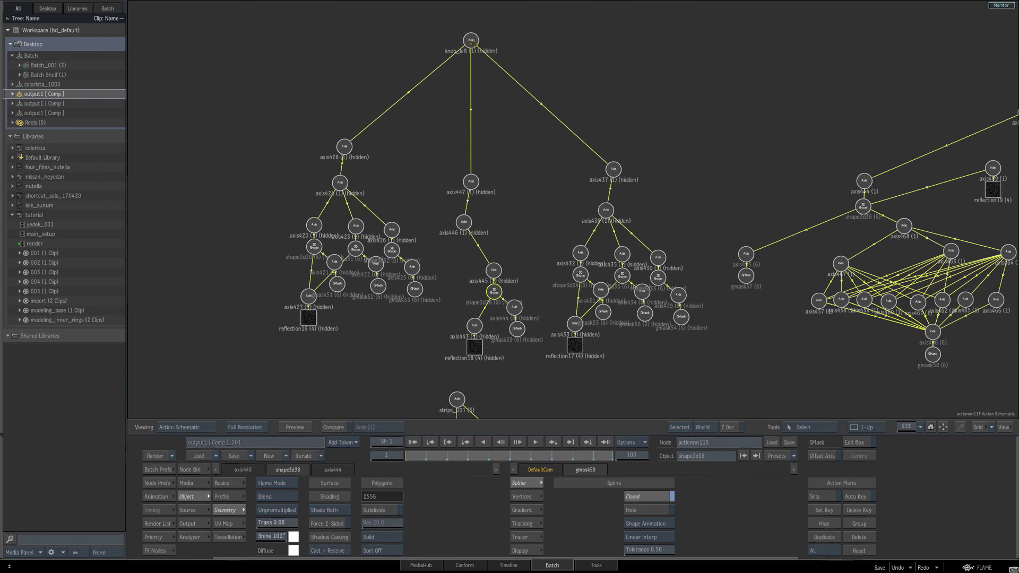
{"action": "left_click", "coordinate": [471, 40]}
{"action": "left_click", "coordinate": [825, 550]}
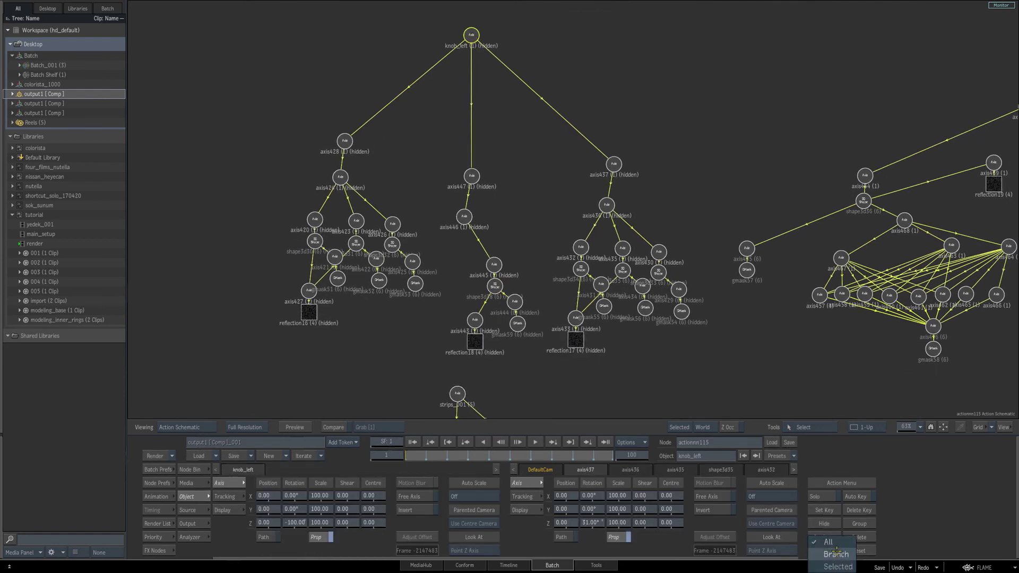
{"action": "left_click_drag", "start_coordinate": [471, 32], "coordinate": [467, 31]}
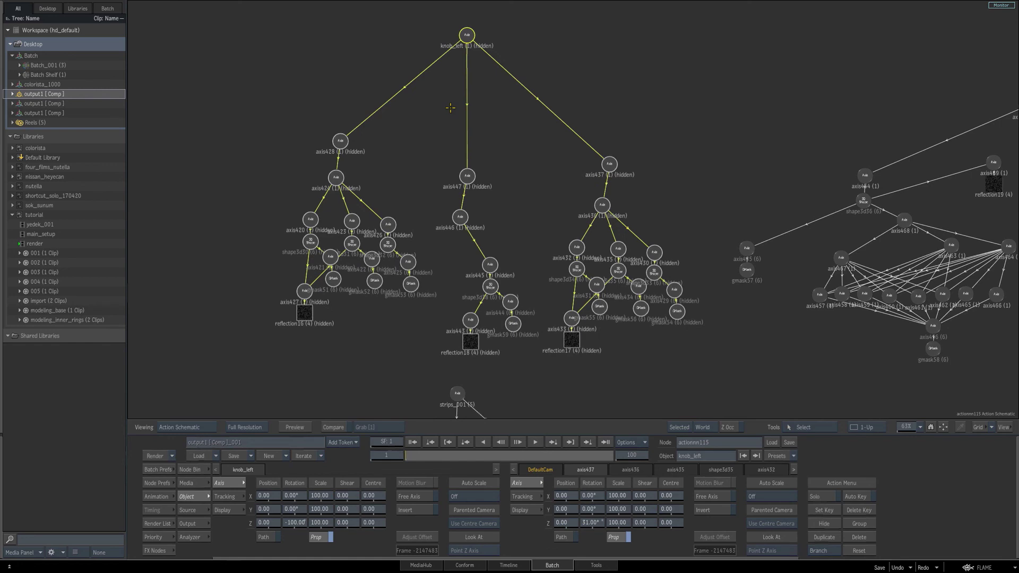
{"action": "key", "text": "shift+h"}
Step: Unhide the two light nodes beside the camera branch, including the attached shadow_cast1 node
{"action": "left_click_drag", "start_coordinate": [911, 72], "coordinate": [420, 293]}
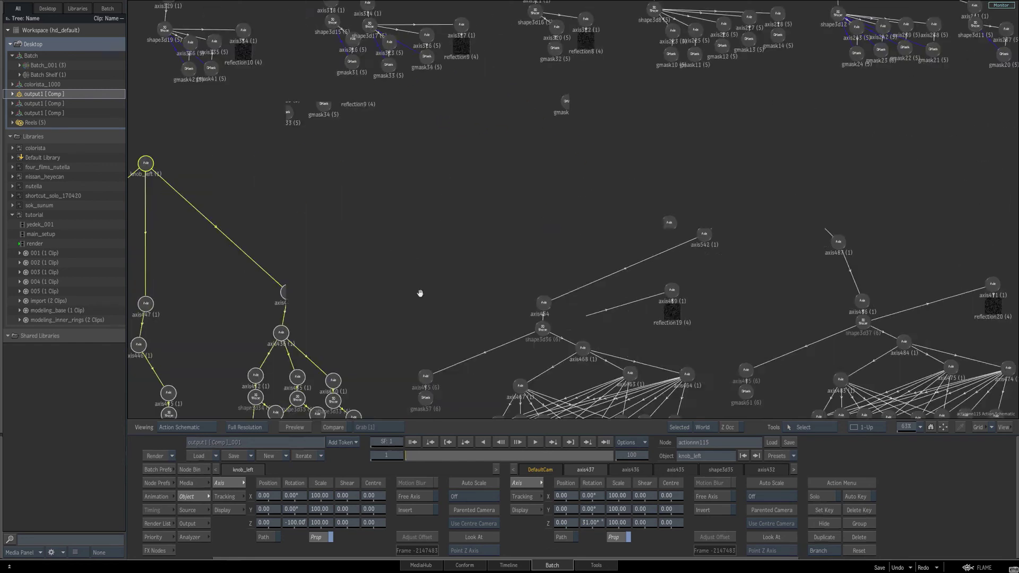
{"action": "middle_click_drag", "start_coordinate": [419, 293], "coordinate": [922, 347]}
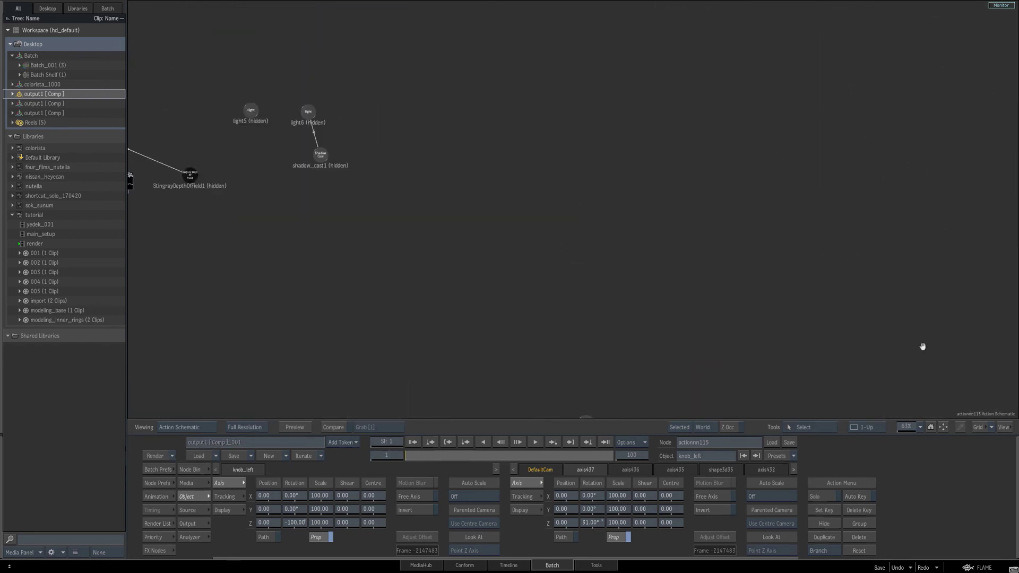
{"action": "left_click", "coordinate": [568, 194]}
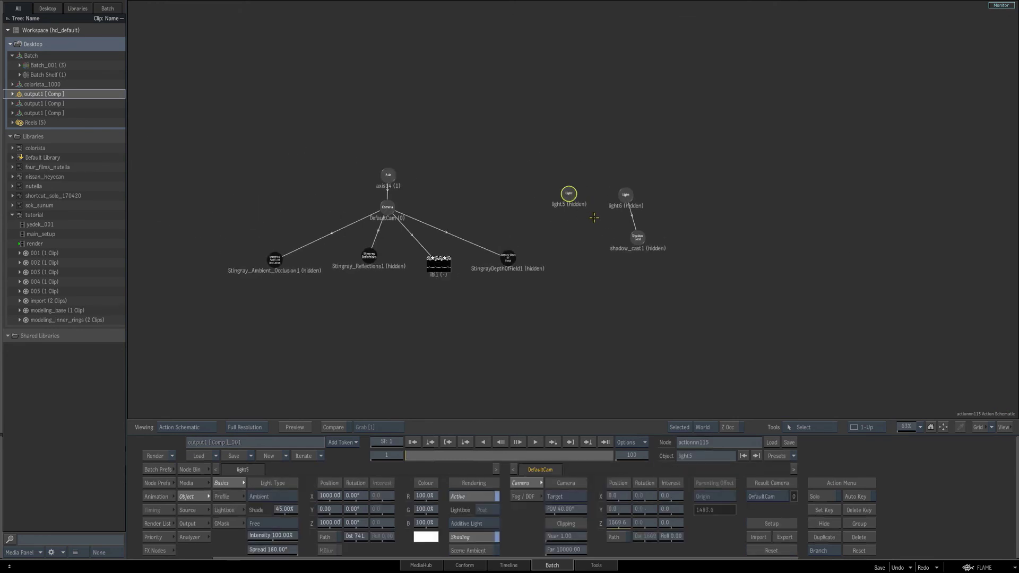
{"action": "left_click", "coordinate": [625, 195]}
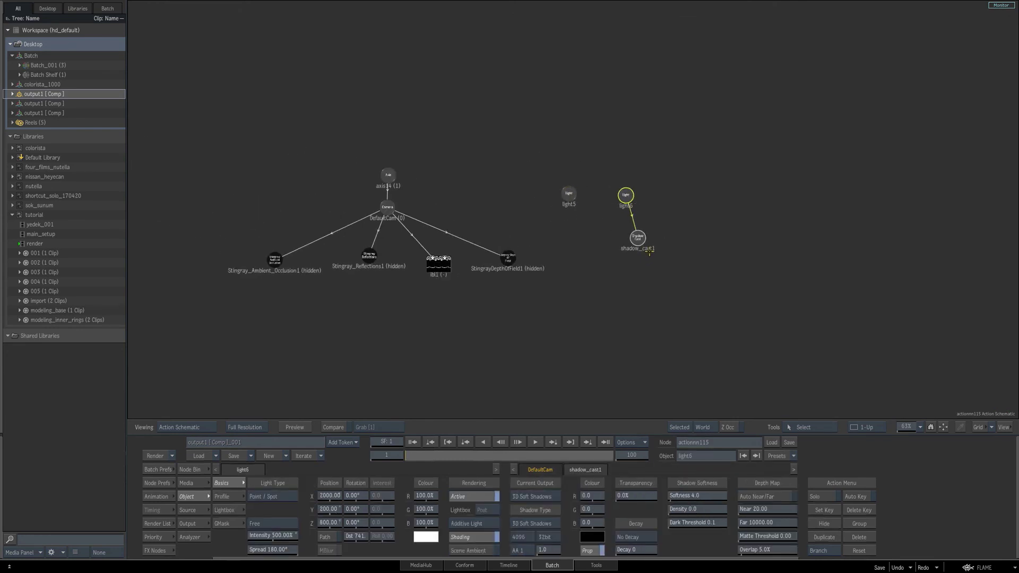
Step: Set the hide scope to Selected and hide only the shadow_cast1 node below light6
{"action": "left_click", "coordinate": [637, 238]}
{"action": "left_click", "coordinate": [640, 242], "text": "ctrl"}
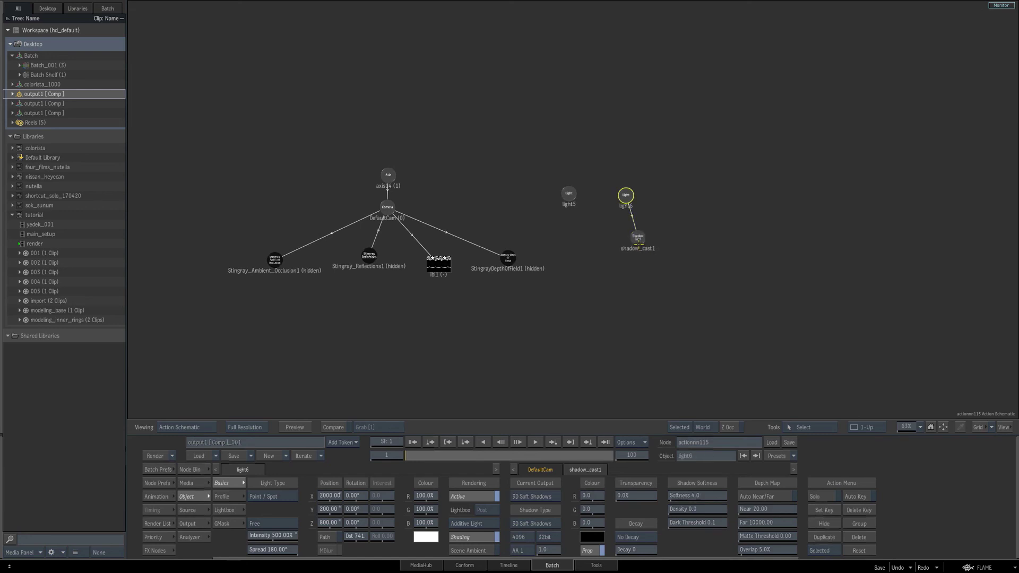
{"action": "left_click", "coordinate": [828, 553]}
{"action": "key", "text": "shift+h"}
{"action": "key", "text": "shift+h"}
{"action": "left_click", "coordinate": [639, 240]}
{"action": "key", "text": "shift+h"}
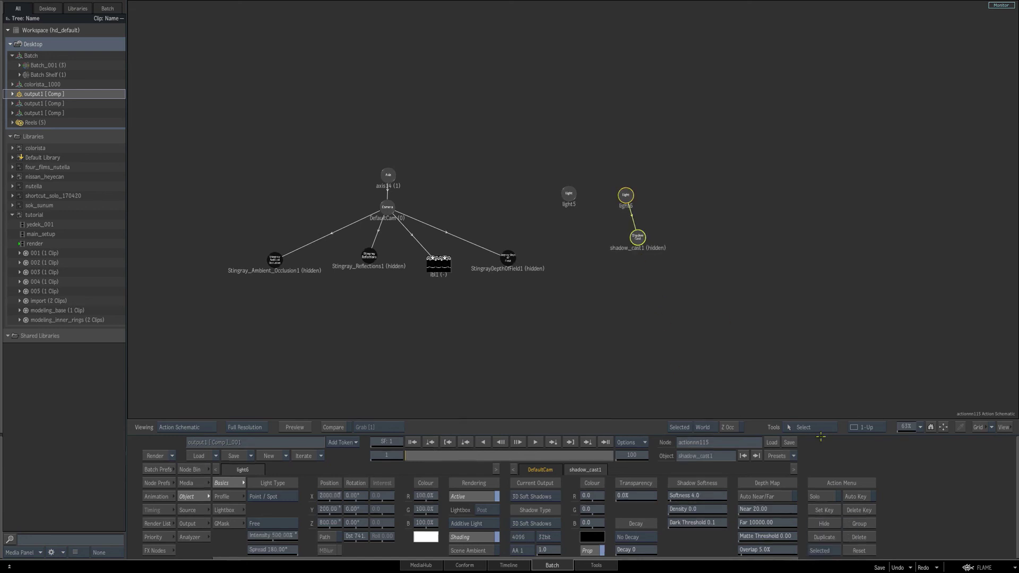
Step: Locate and select the hidden kadranlar axis above the needle, center and hand branches, and nudge it slightly
{"action": "left_click_drag", "start_coordinate": [906, 427], "coordinate": [887, 427]}
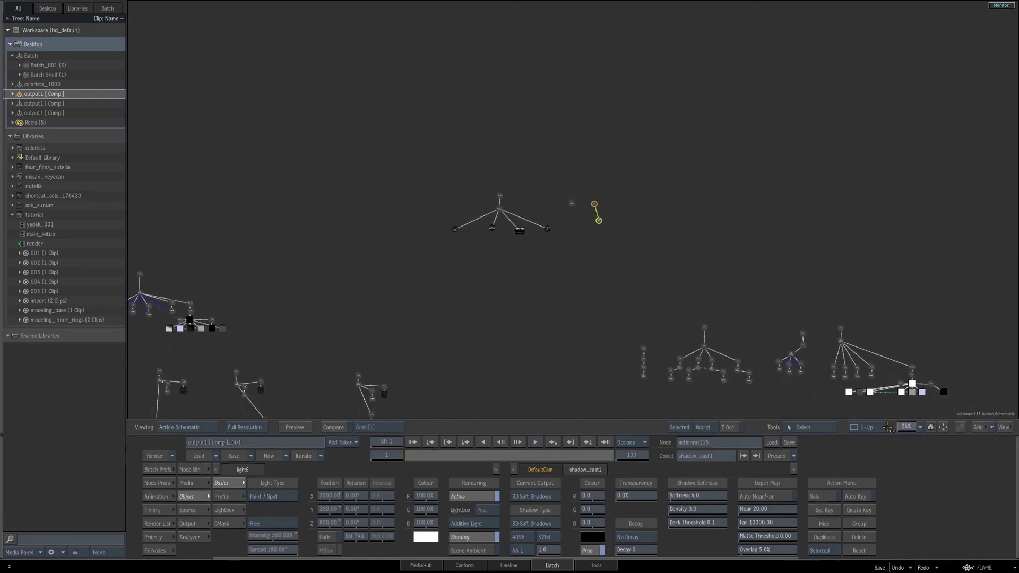
{"action": "left_click_drag", "start_coordinate": [827, 333], "coordinate": [822, 199]}
{"action": "left_click_drag", "start_coordinate": [733, 307], "coordinate": [870, 140]}
{"action": "left_click_drag", "start_coordinate": [791, 227], "coordinate": [913, 154]}
{"action": "mouse_move", "coordinate": [755, 245]}
{"action": "left_mouse_down"}
{"action": "mouse_move", "coordinate": [810, 214]}
{"action": "mouse_move", "coordinate": [880, 140]}
{"action": "left_mouse_up"}
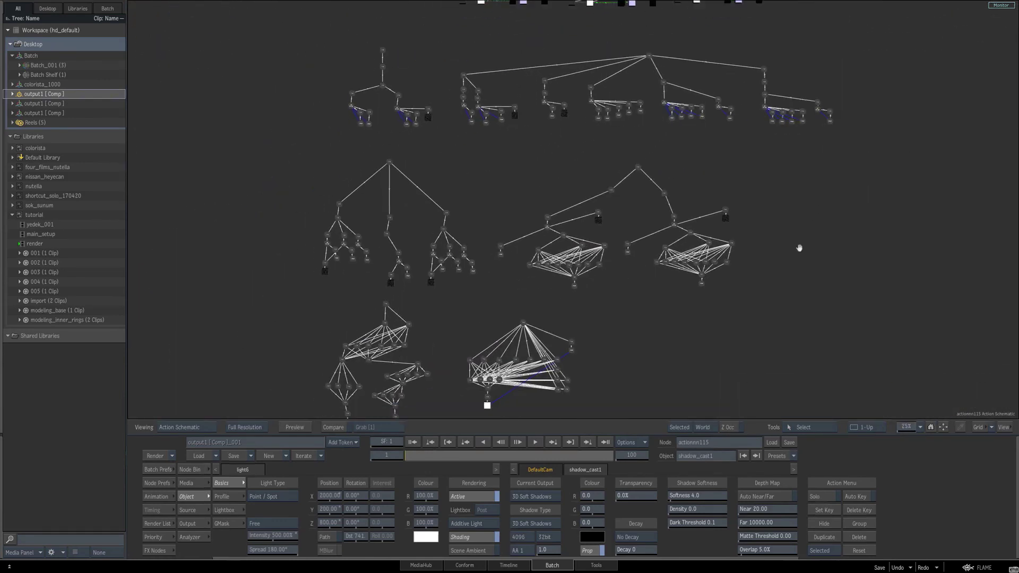
{"action": "middle_click_drag", "start_coordinate": [799, 248], "coordinate": [824, 355]}
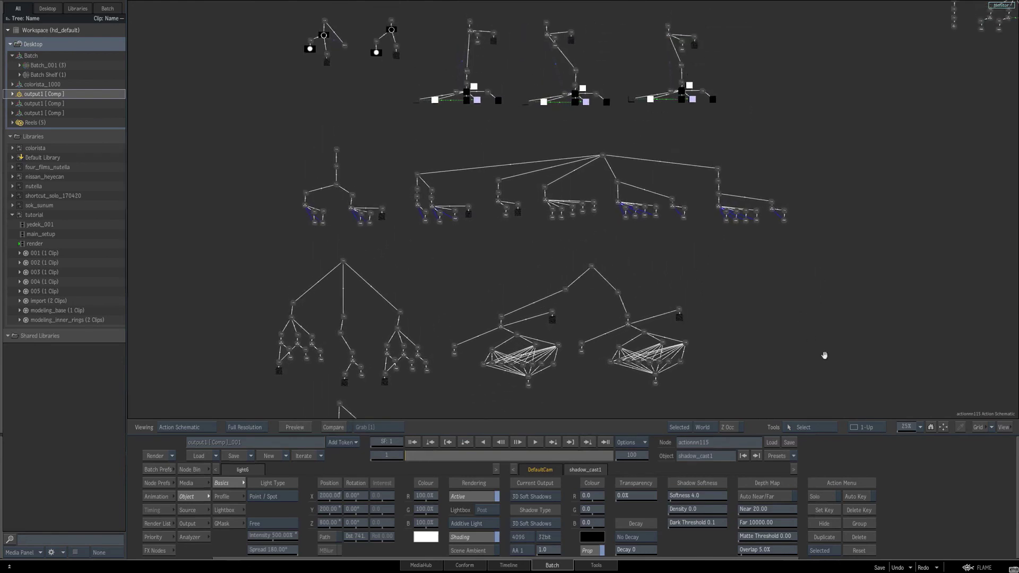
{"action": "left_click_drag", "start_coordinate": [824, 356], "coordinate": [847, 343], "text": "ctrl"}
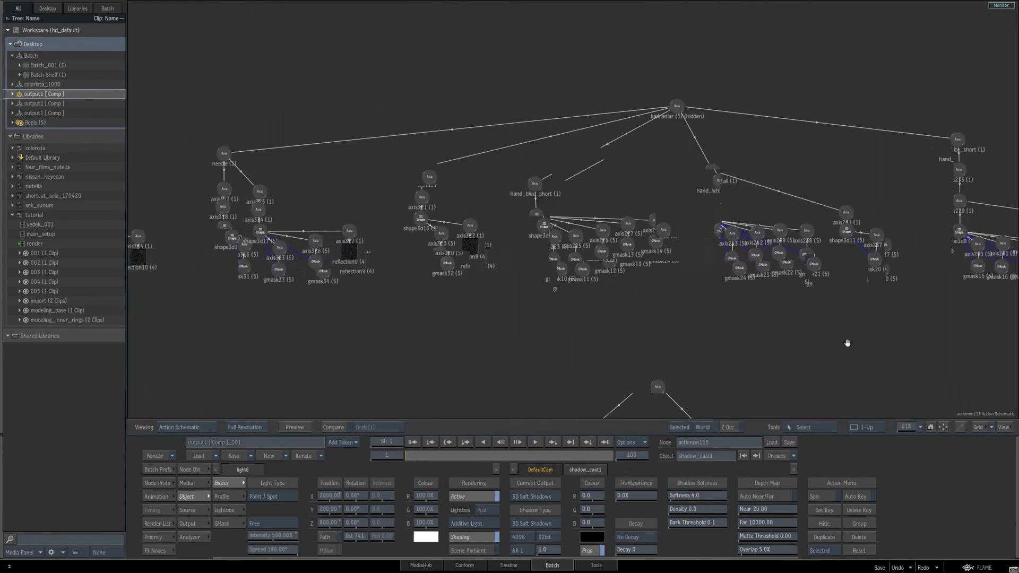
{"action": "left_click", "coordinate": [693, 117]}
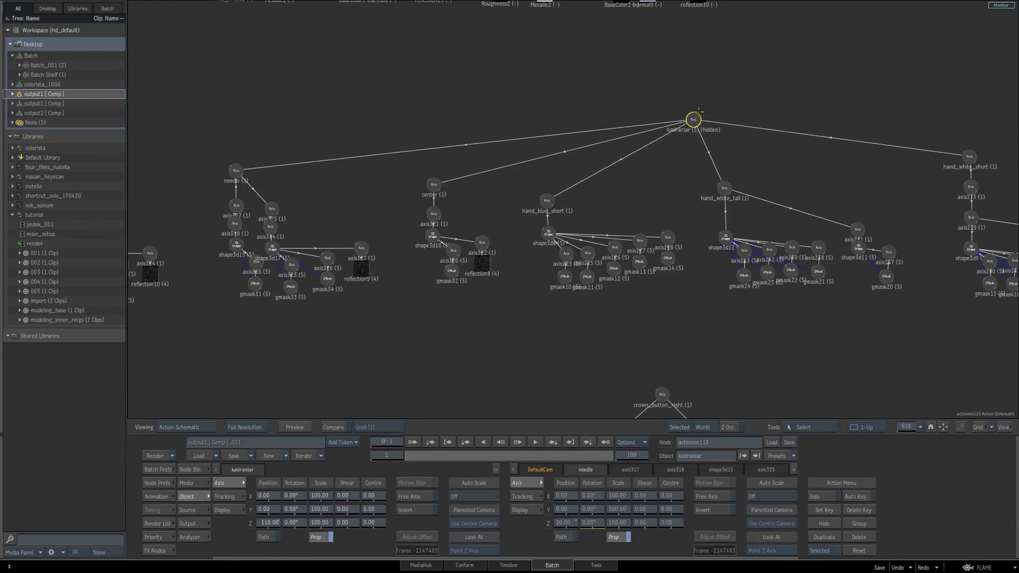
{"action": "left_click_drag", "start_coordinate": [698, 111], "coordinate": [695, 106]}
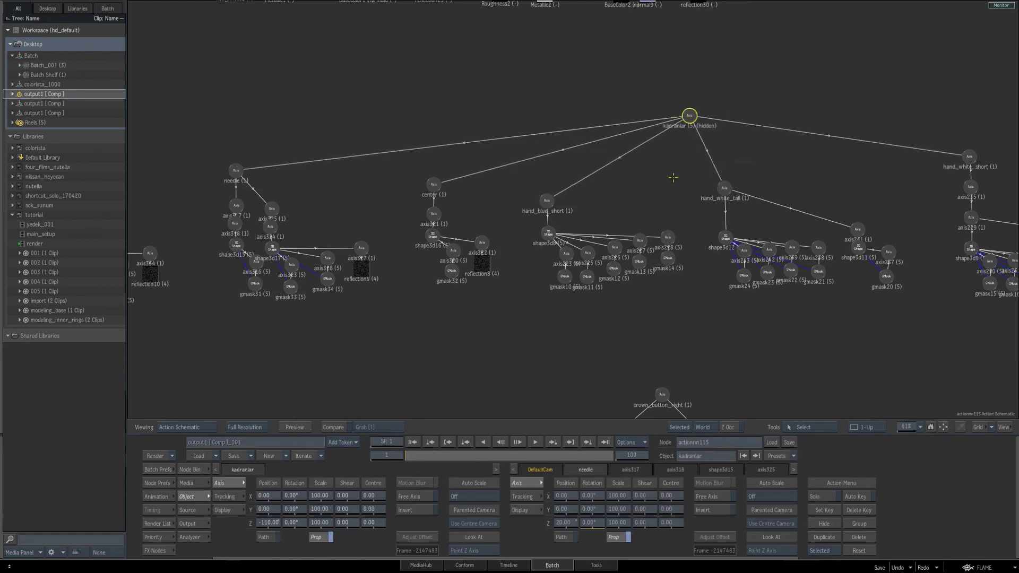